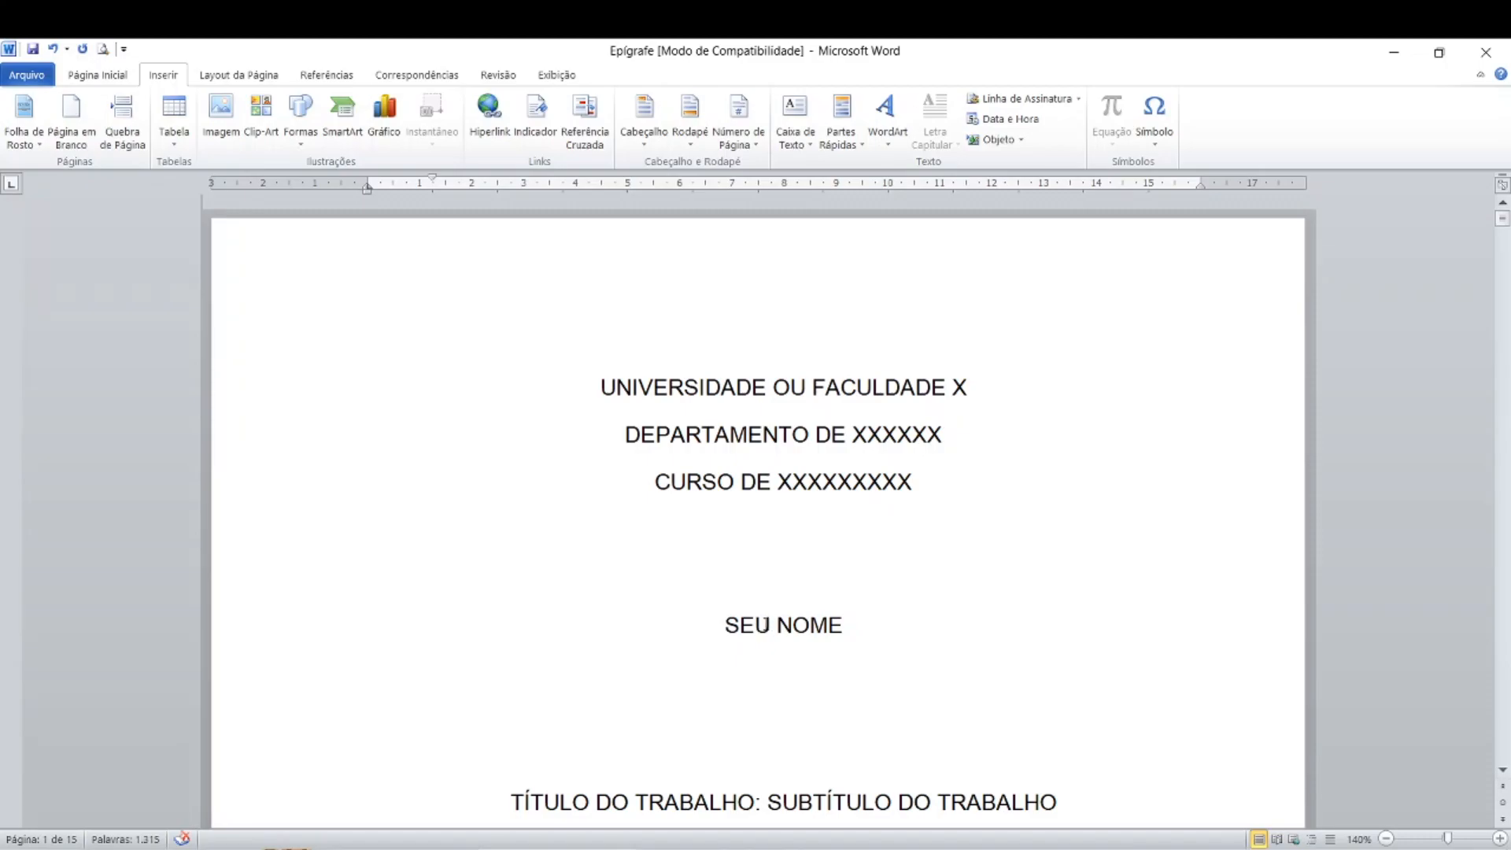
# - Look through the opening pages of the monograph, from the cover past DEDICATÓRIA and AGRADECIMENTO to the blank page 6
pyautogui.scroll(-3, 763, 624)
pyautogui.scroll(1, 765, 624)
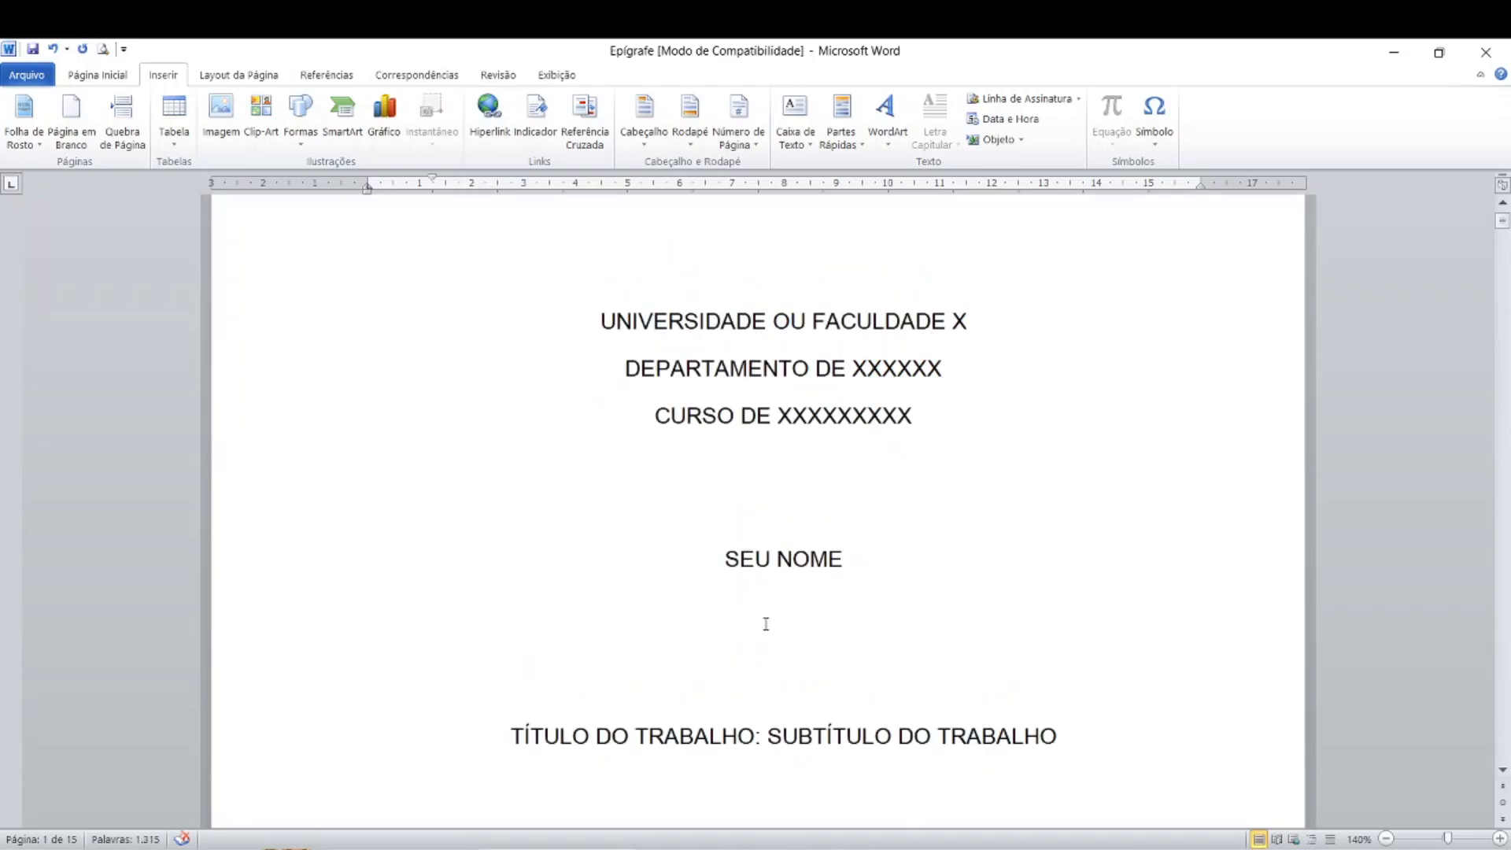
pyautogui.scroll(1, 766, 624)
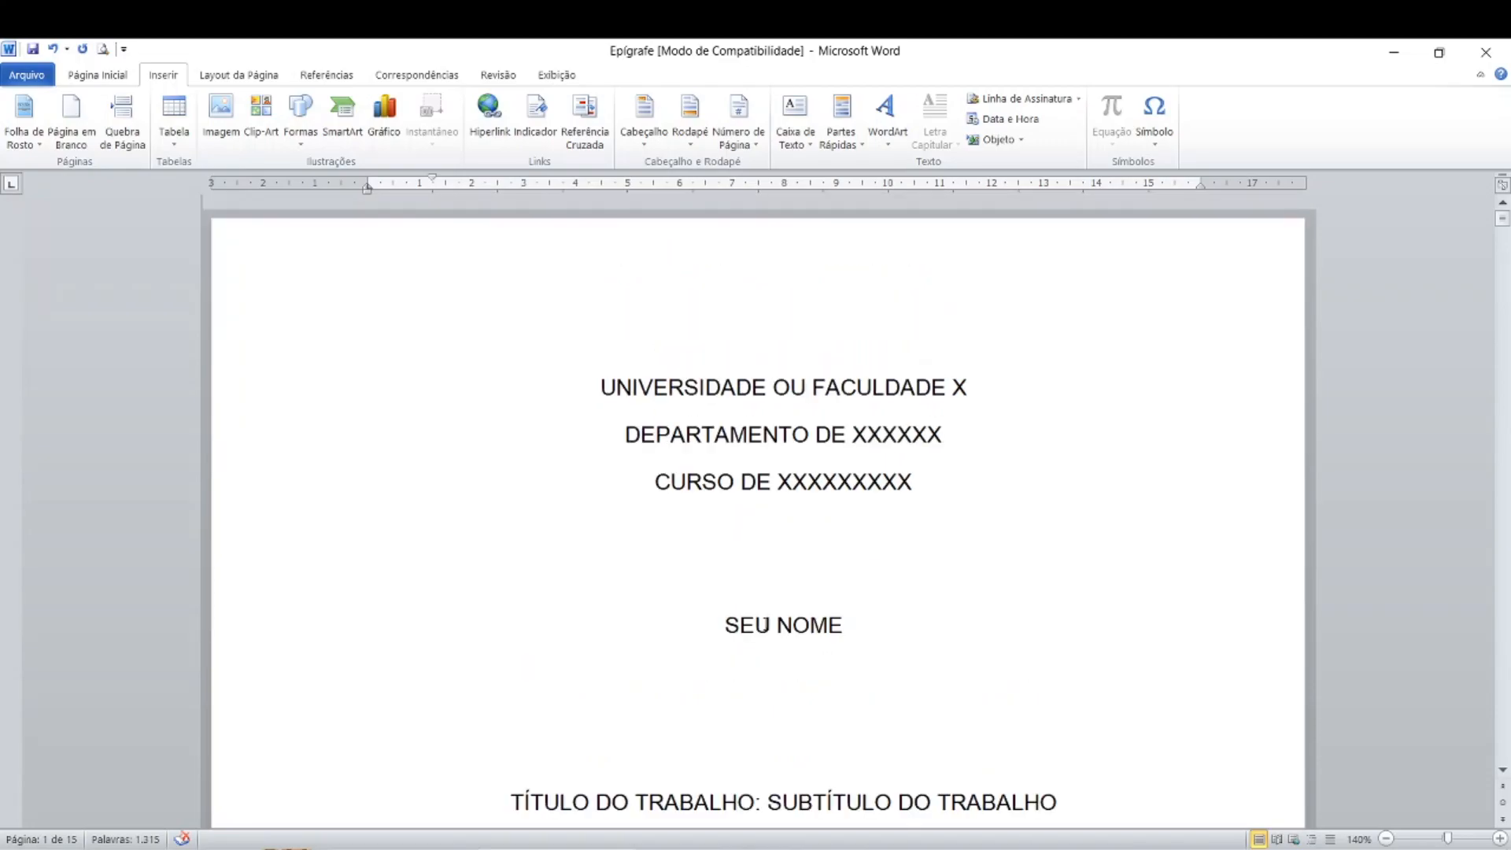
pyautogui.click(741, 502)
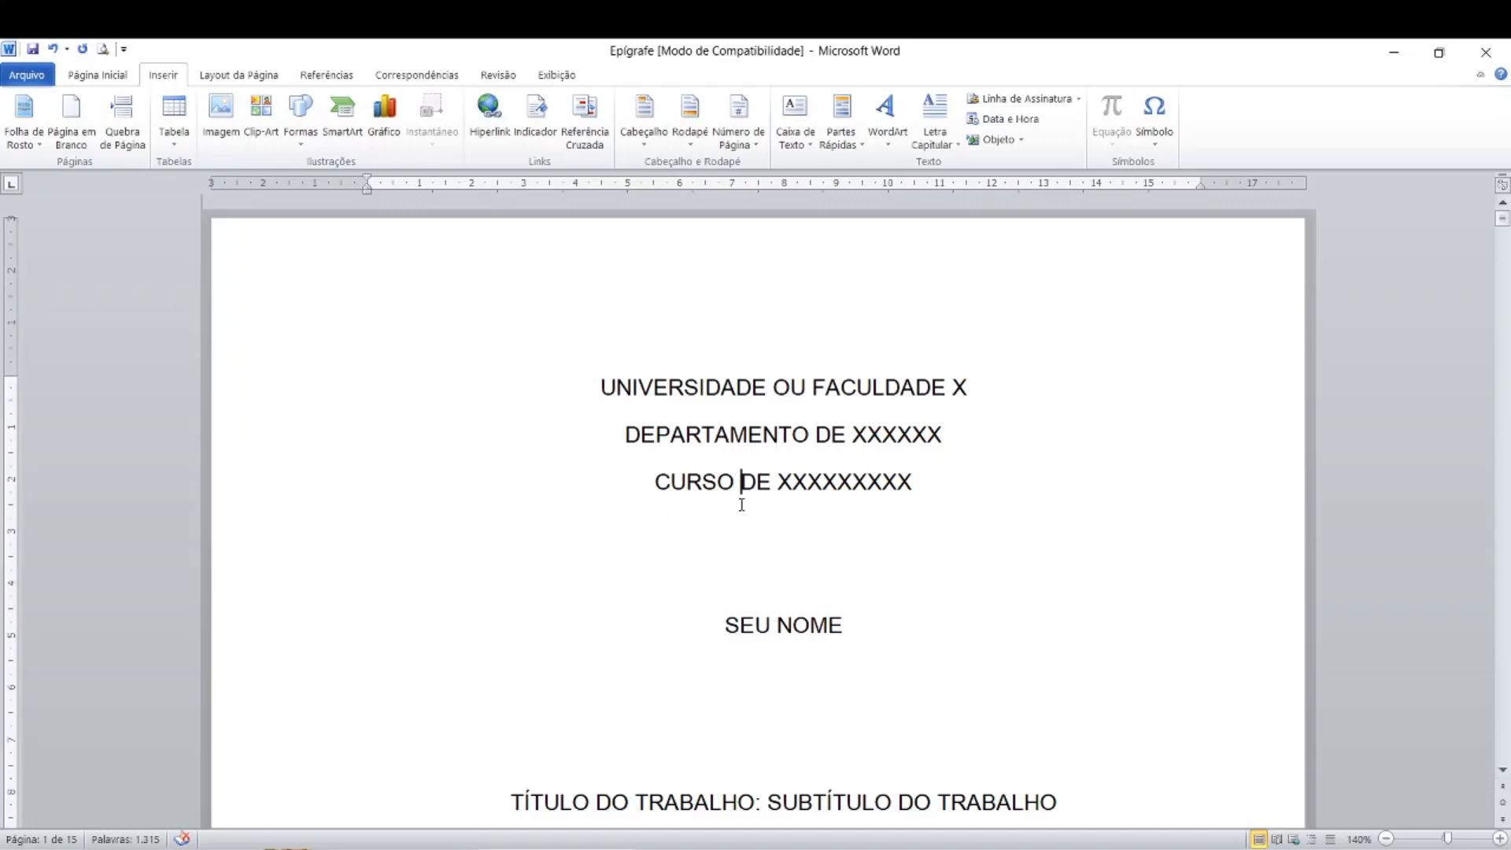
pyautogui.click(741, 504)
pyautogui.scroll(-15, 741, 505)
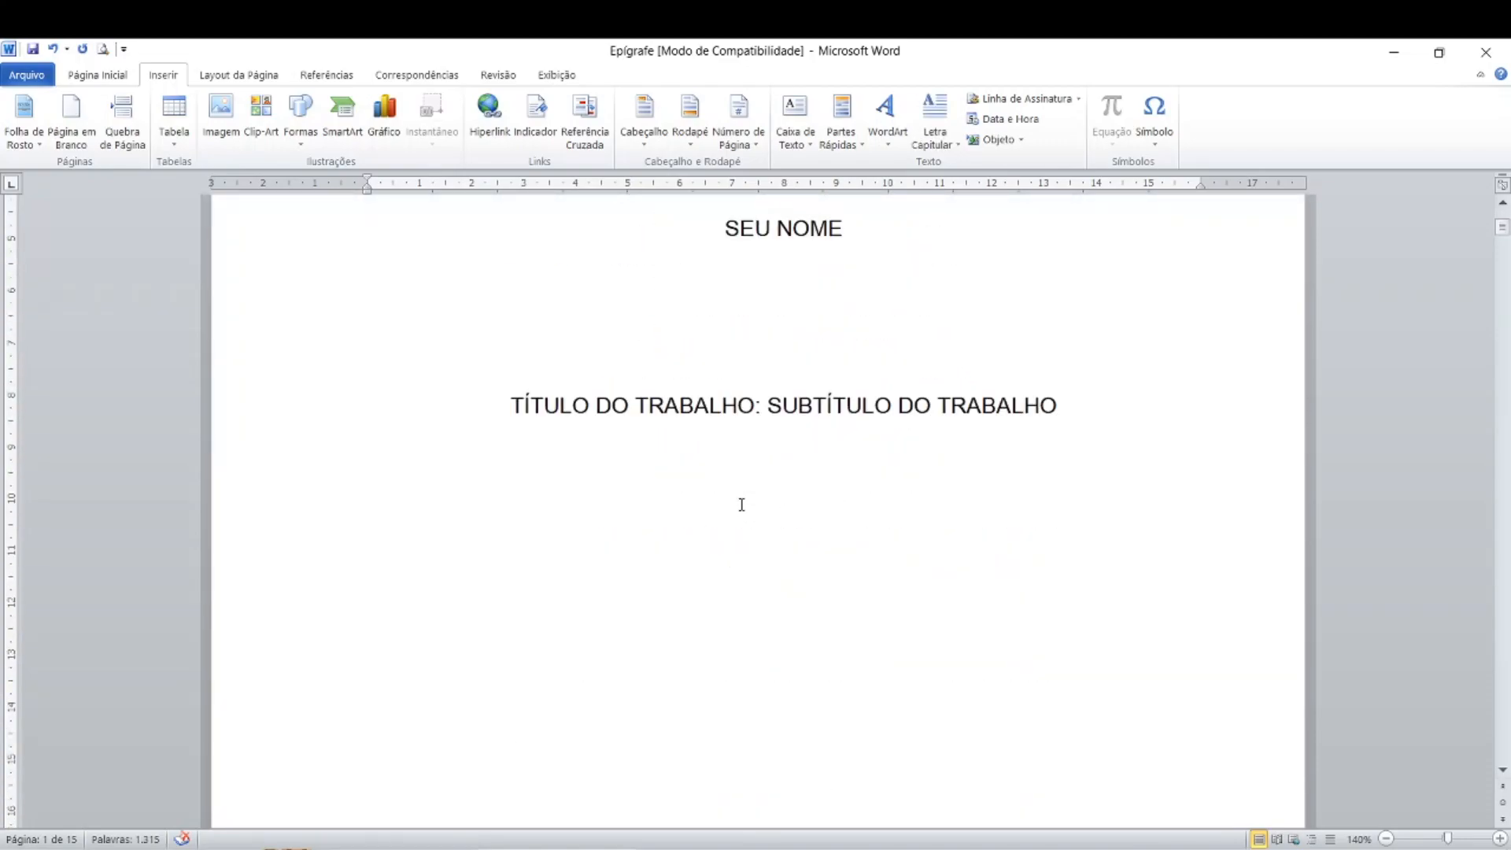
pyautogui.scroll(-6, 742, 505)
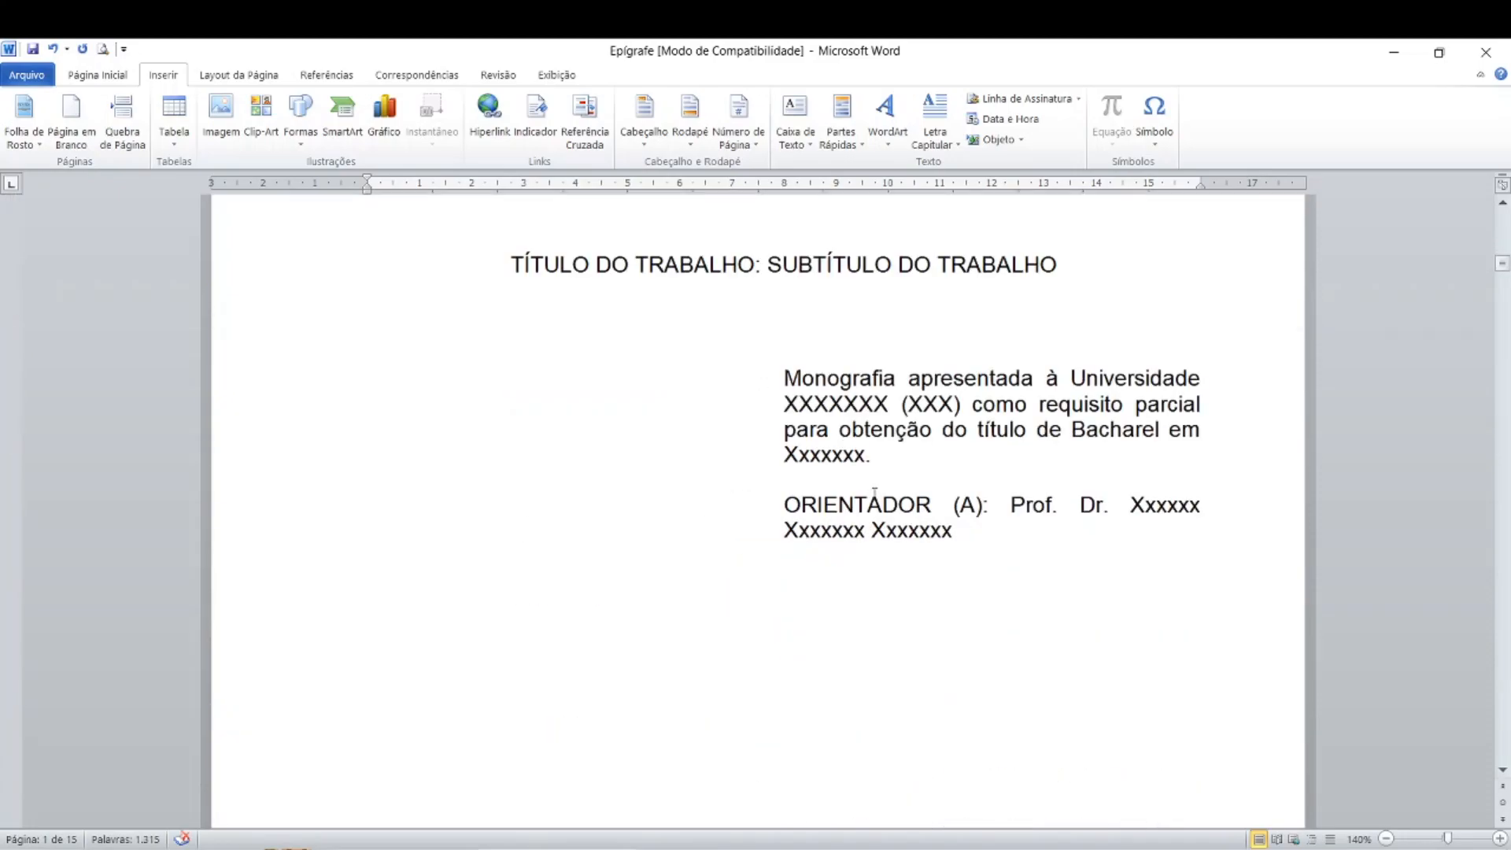
pyautogui.click(875, 474)
pyautogui.scroll(-15, 875, 475)
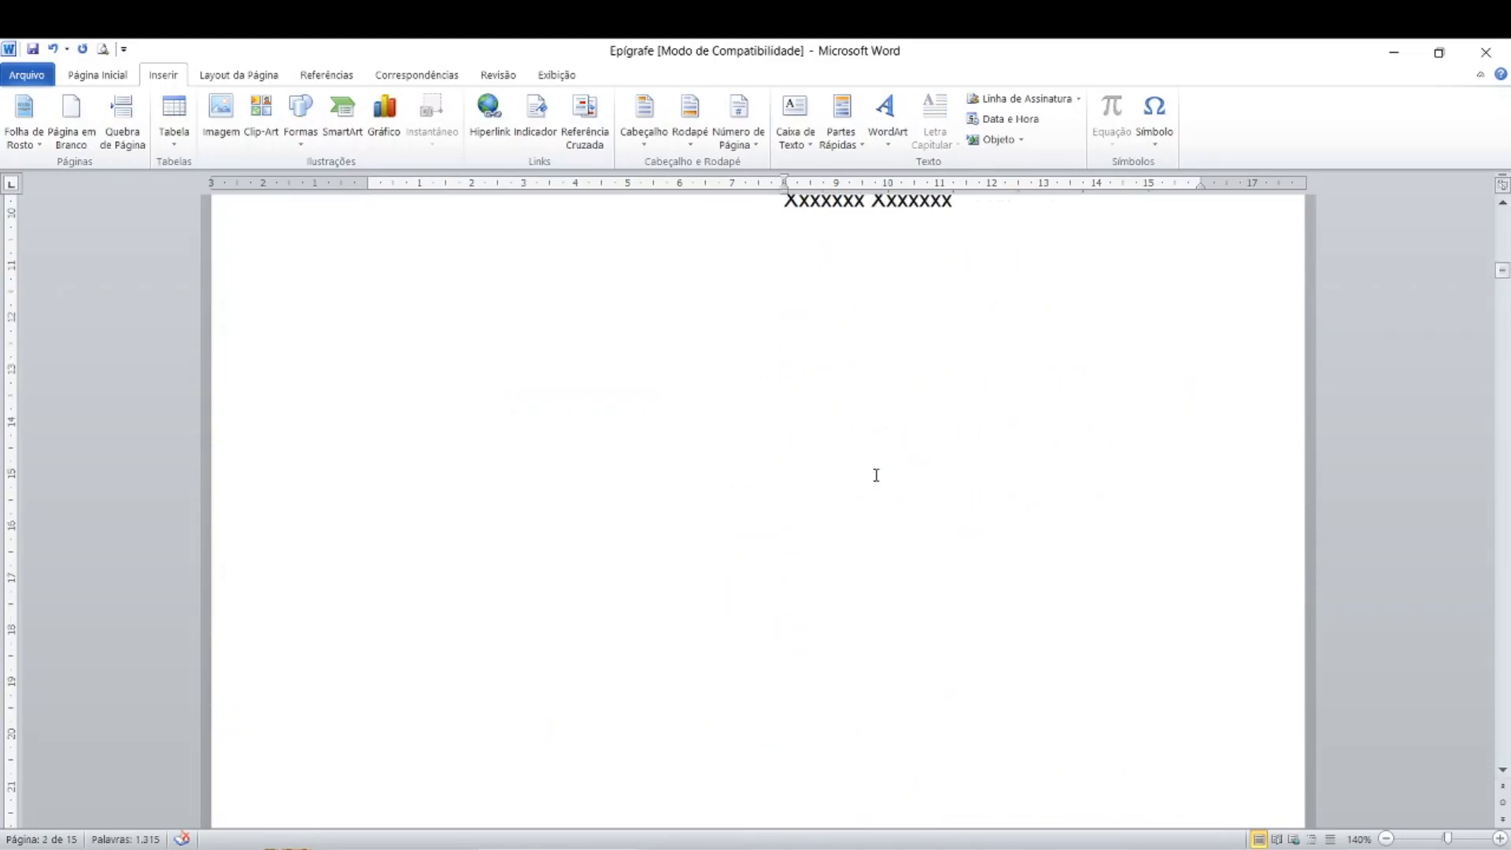
pyautogui.click(820, 523)
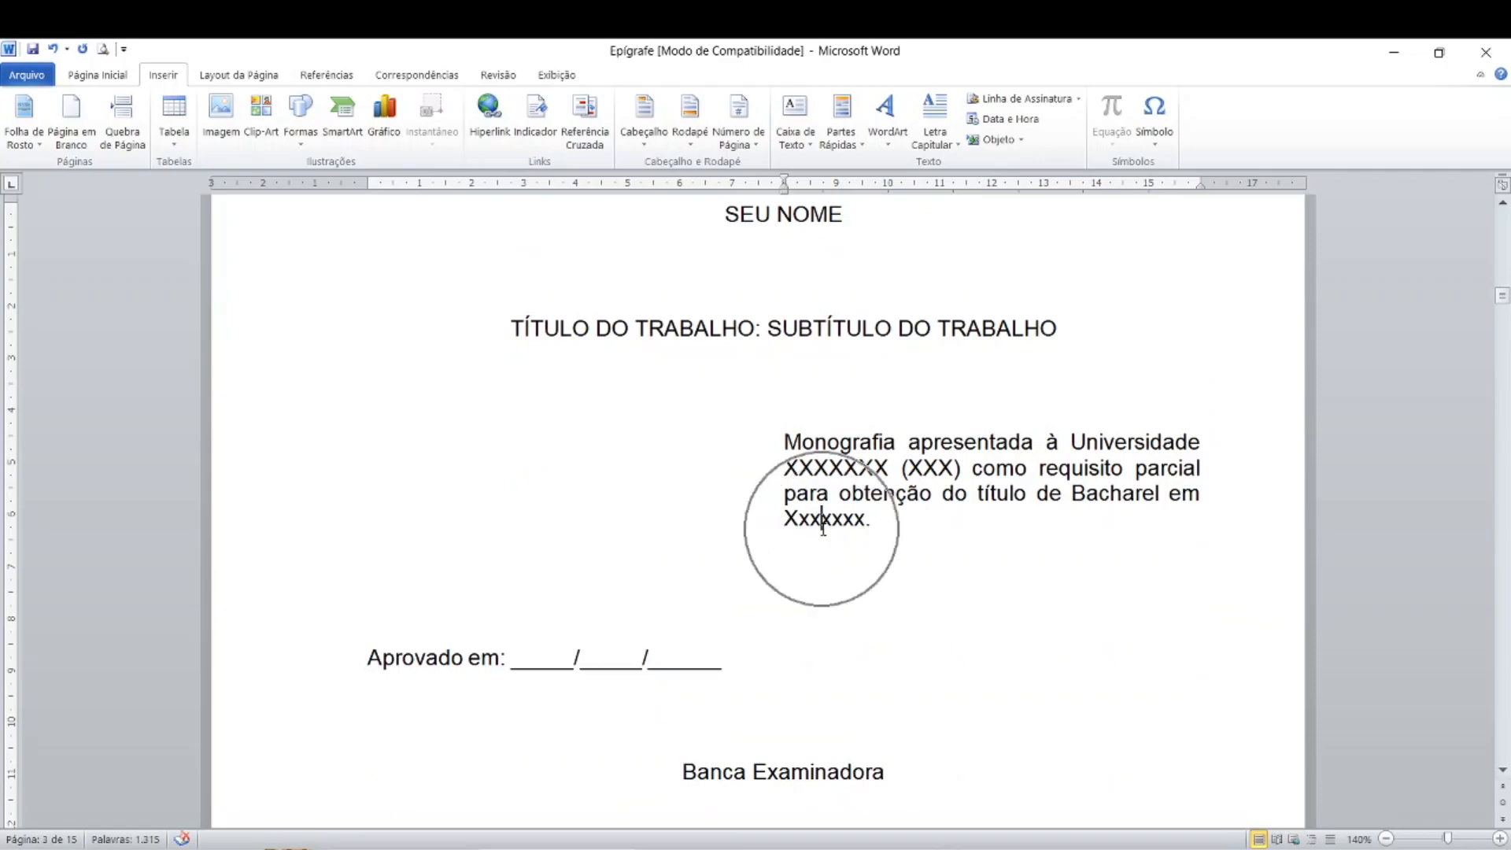
pyautogui.scroll(-3, 824, 529)
pyautogui.scroll(-15, 824, 529)
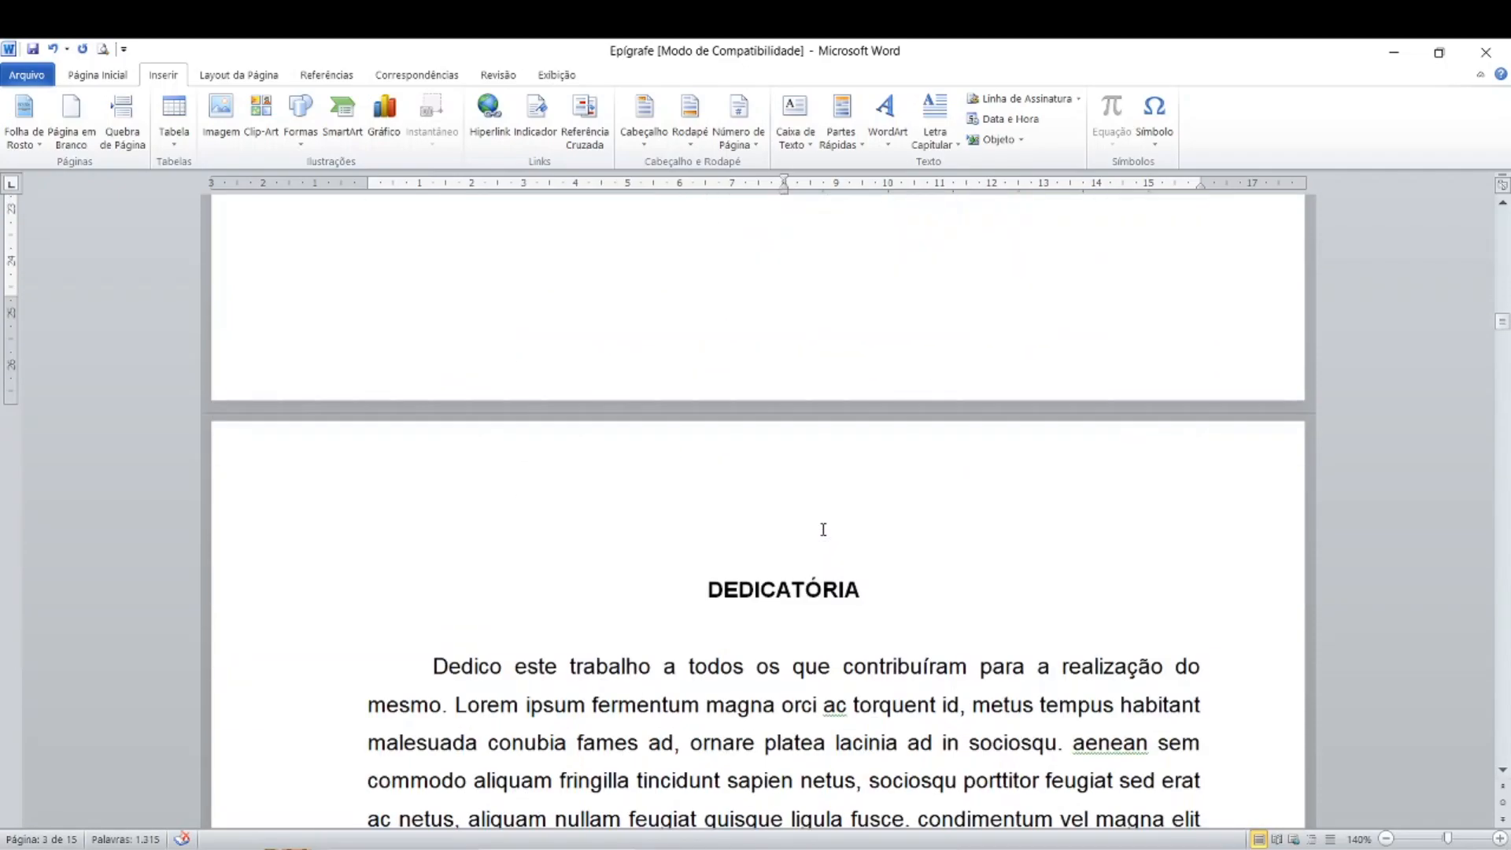
pyautogui.click(801, 469)
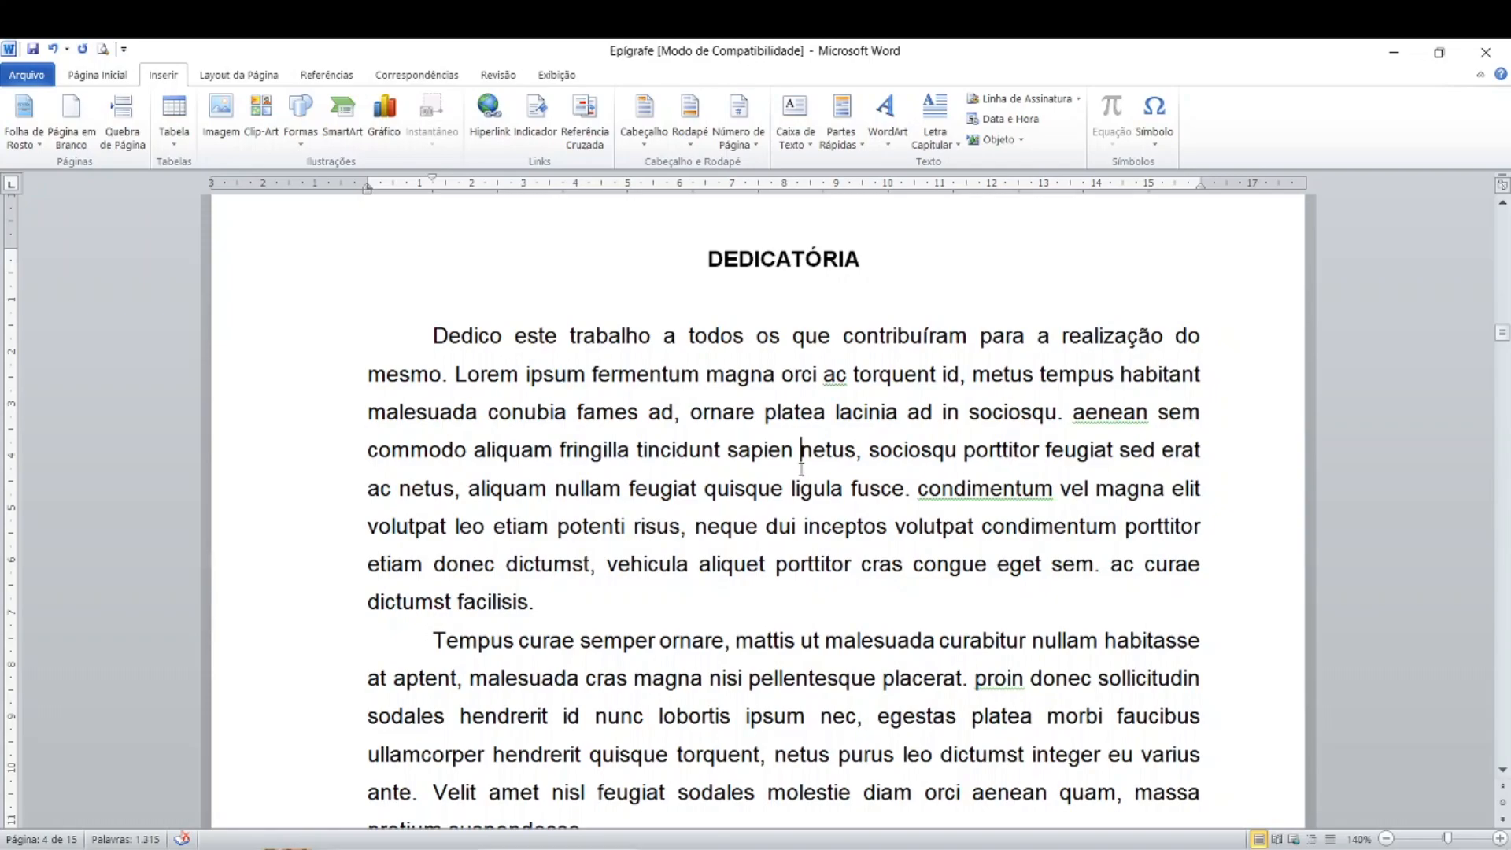
pyautogui.scroll(-12, 801, 470)
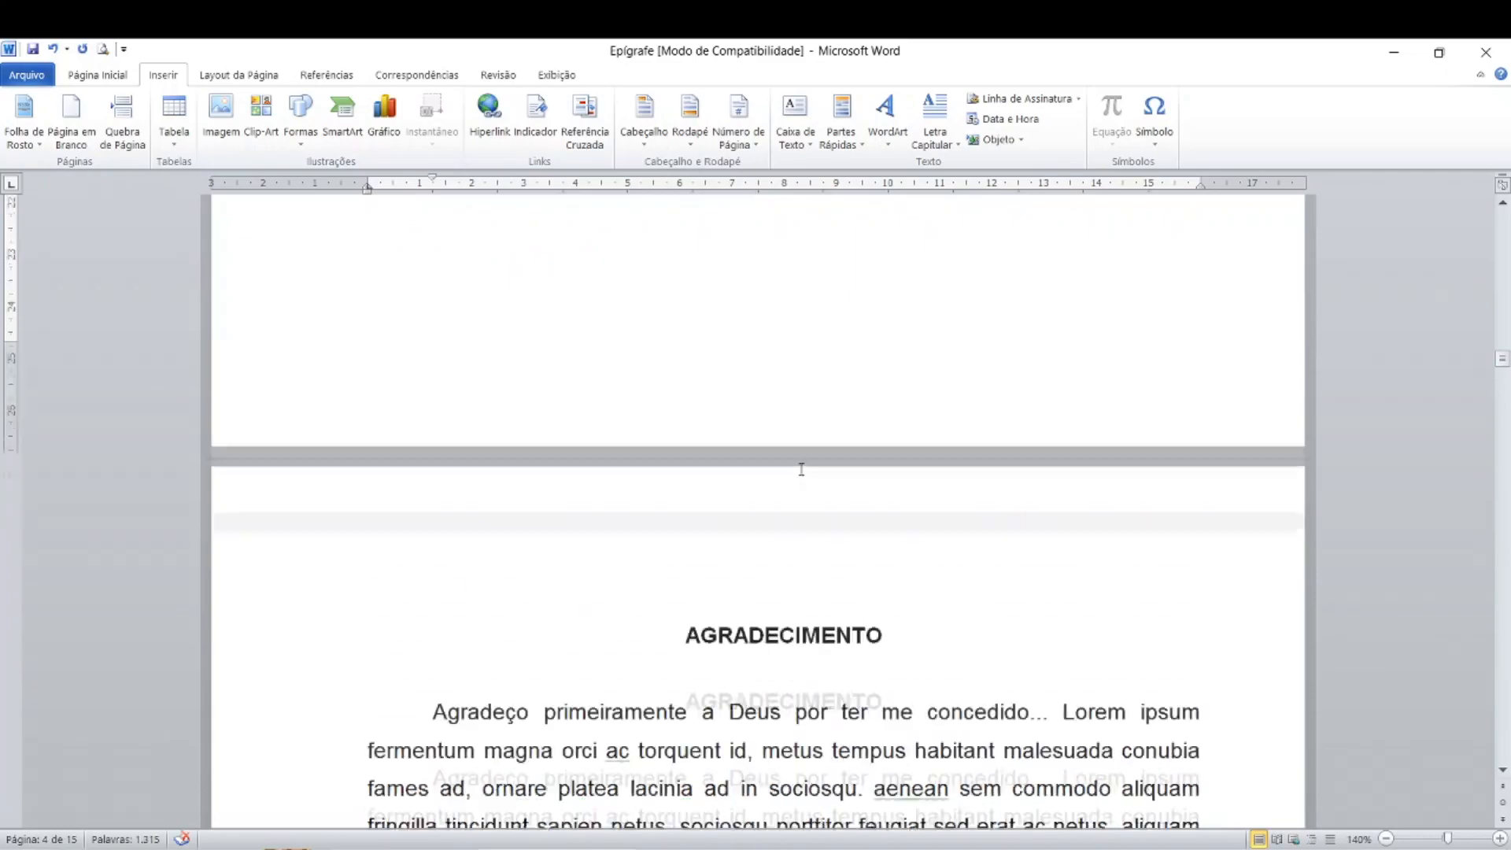
pyautogui.click(781, 560)
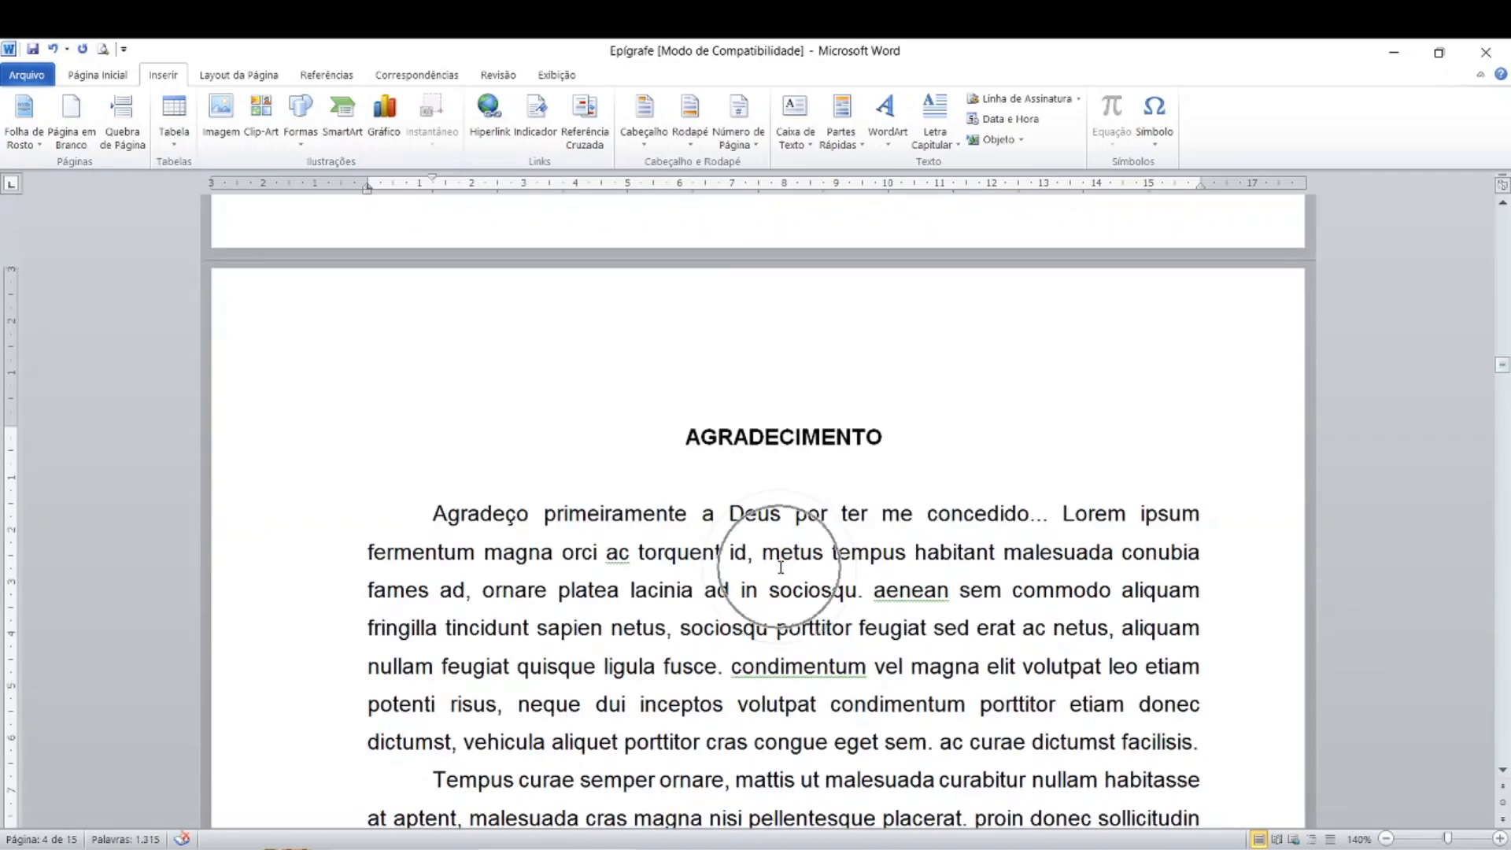
pyautogui.scroll(-13, 781, 567)
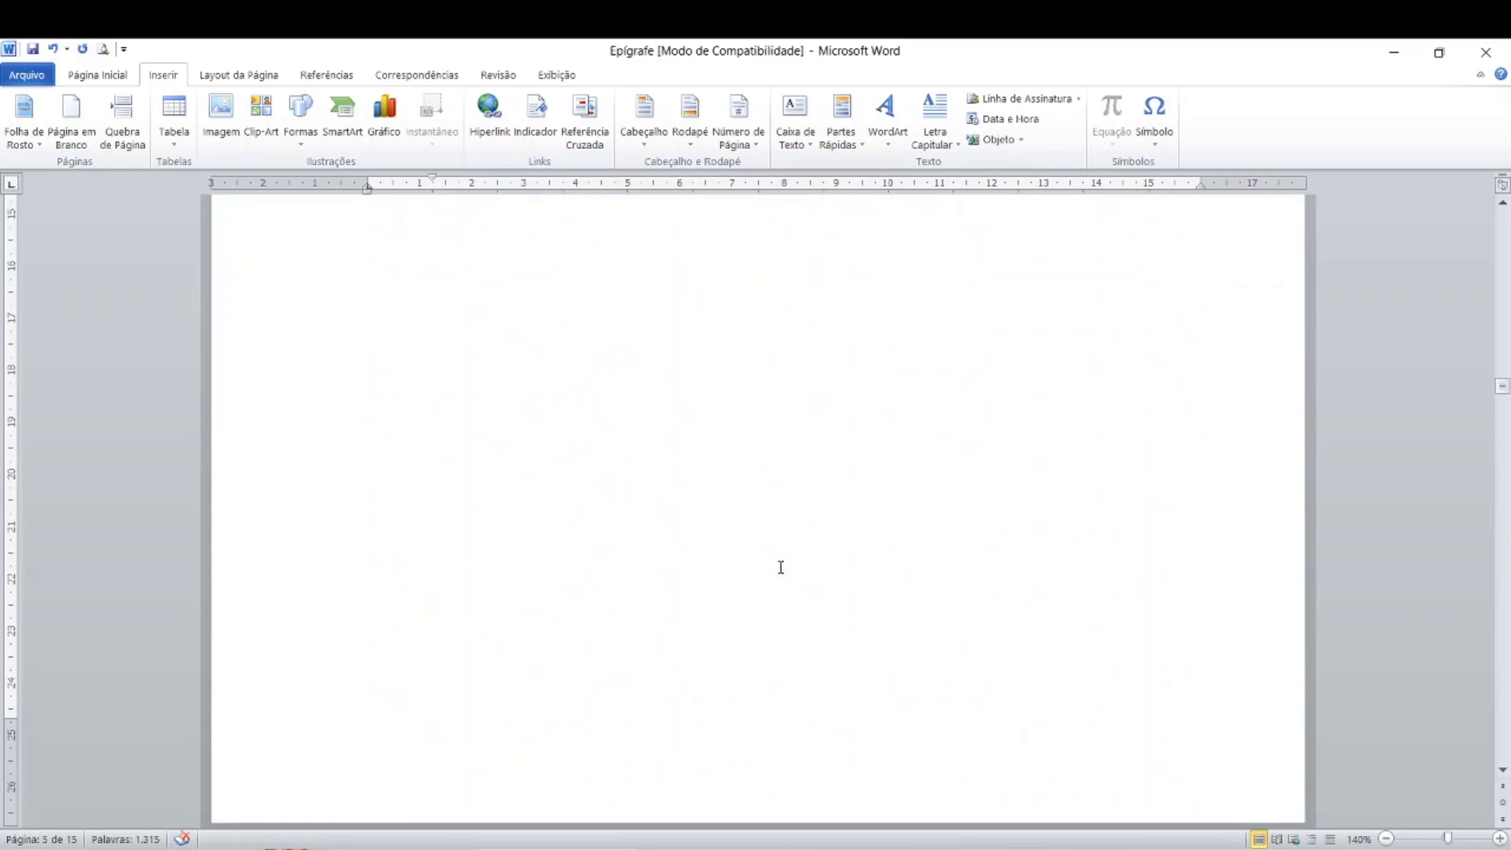
pyautogui.scroll(-3, 780, 567)
pyautogui.click(780, 567)
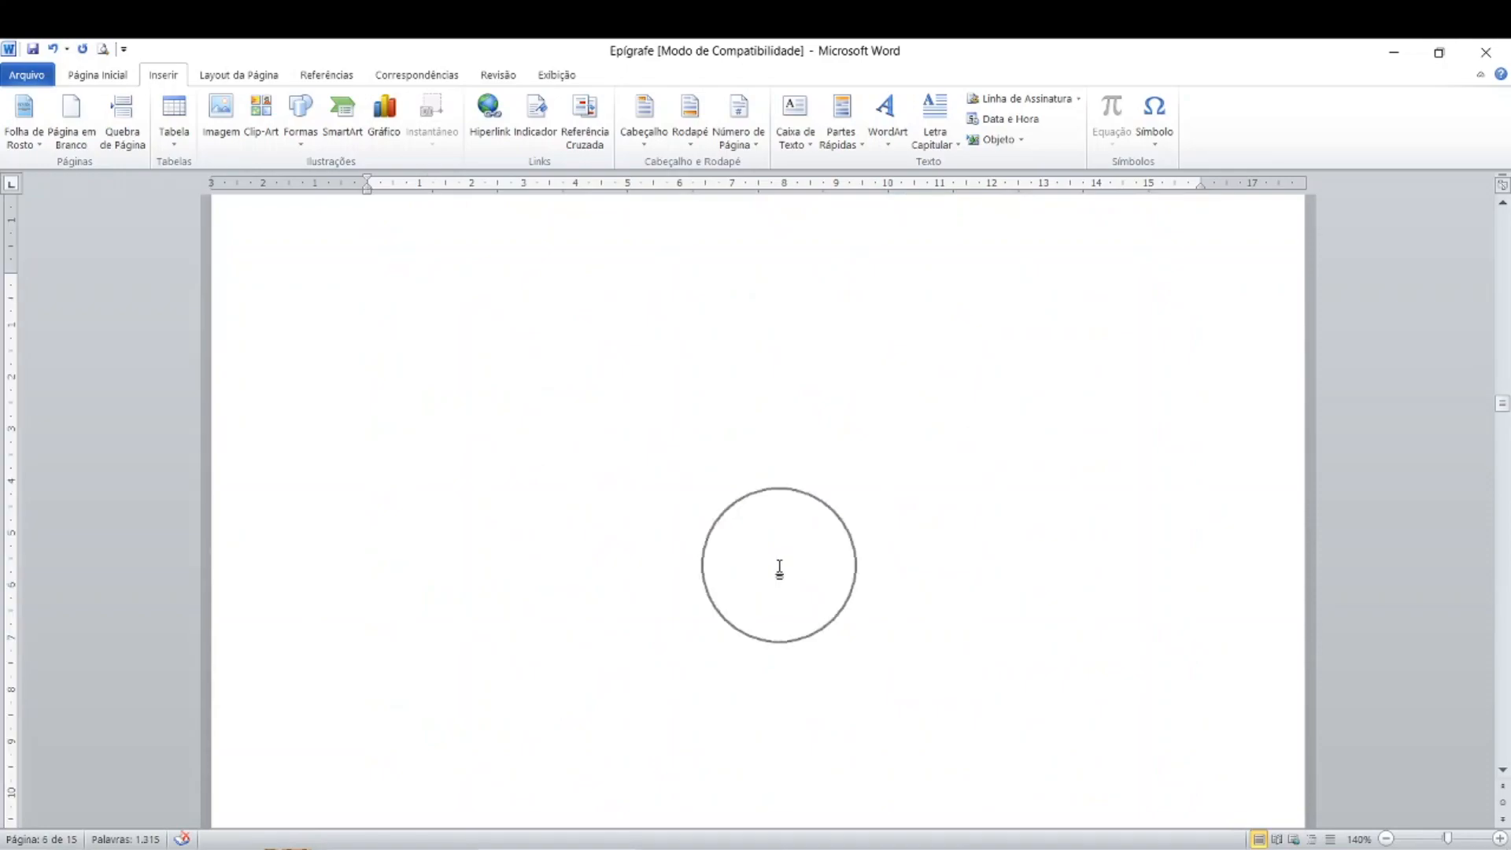
pyautogui.click(780, 567)
pyautogui.click(780, 567)
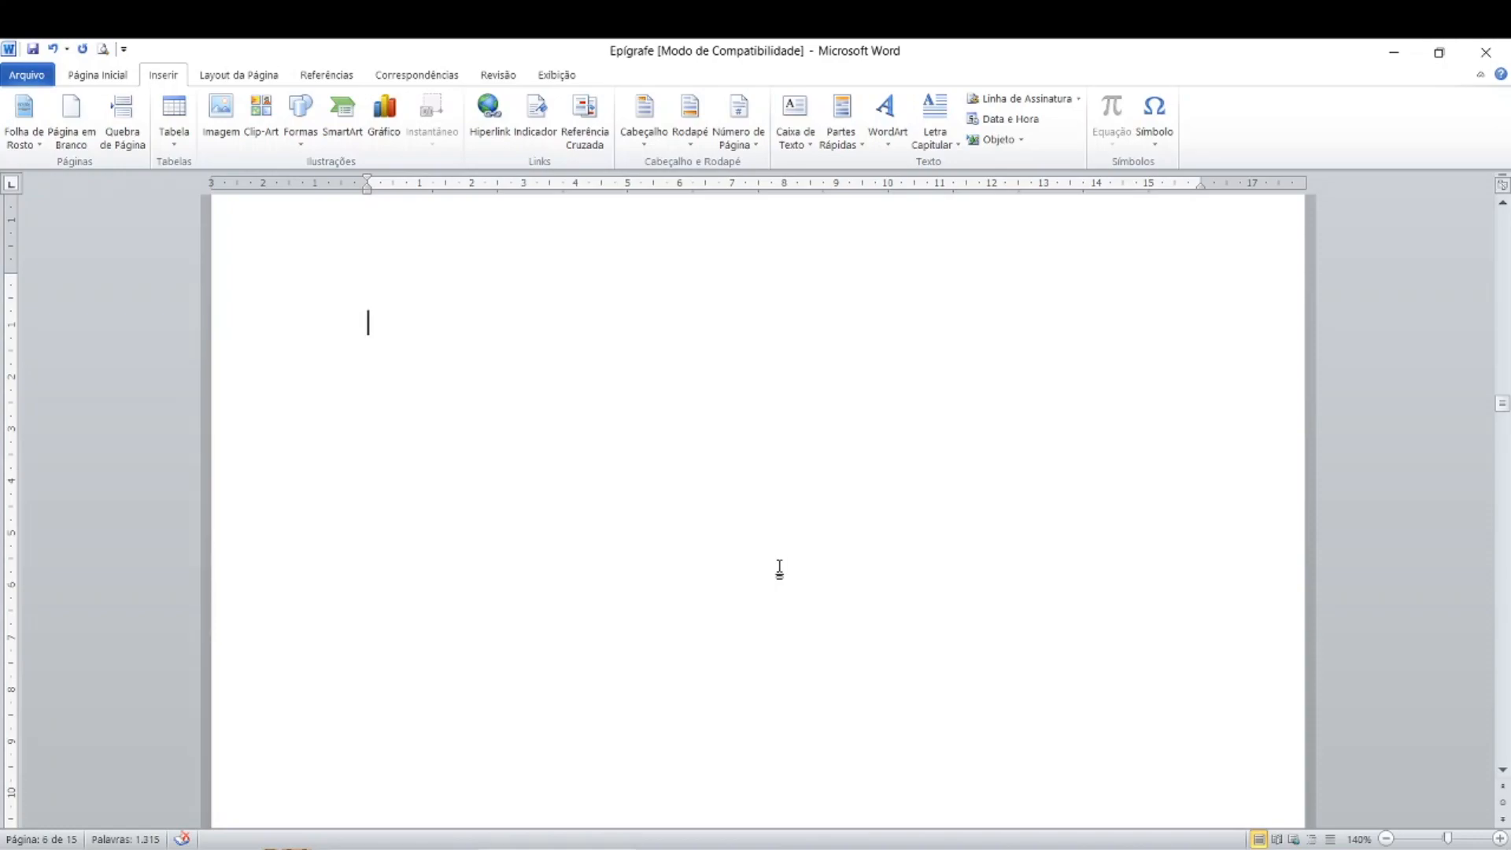
# - Examine the blank epigraph page and its position between the AGRADECIMENTO and RESUMO pages
pyautogui.scroll(6, 780, 568)
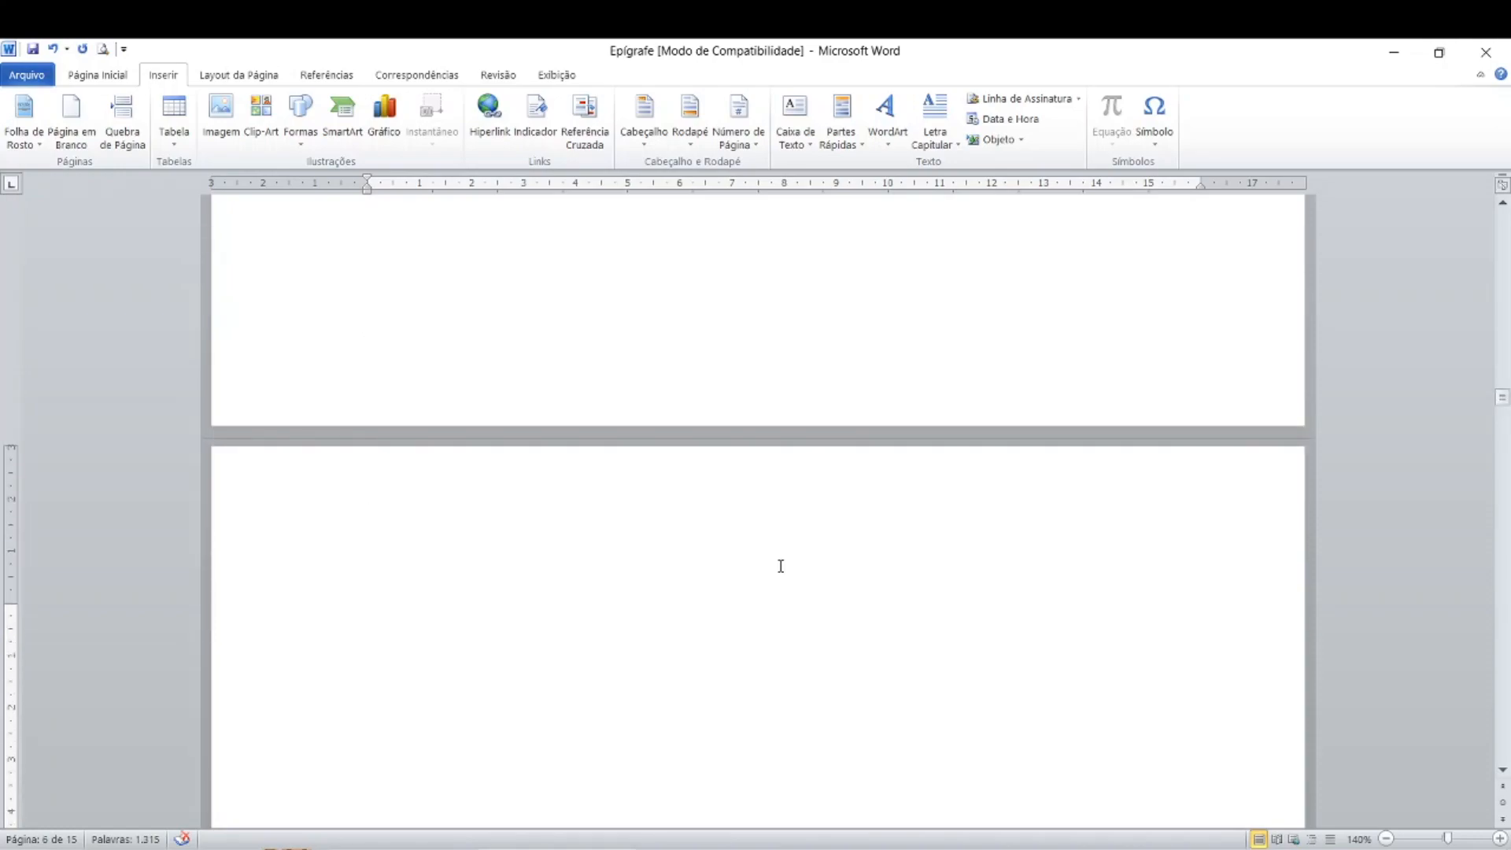
pyautogui.scroll(-8, 780, 568)
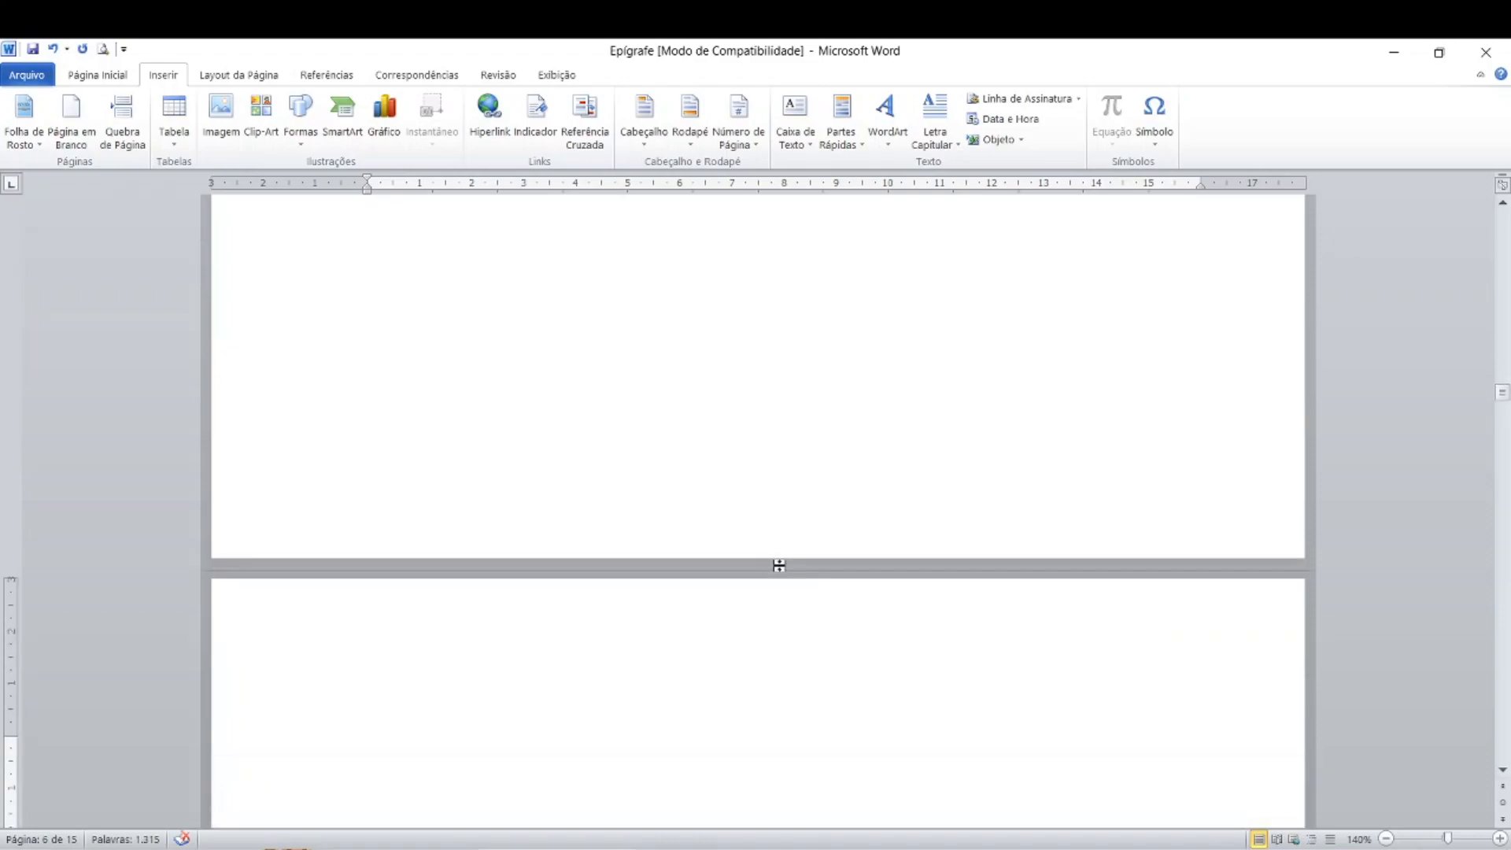
pyautogui.scroll(-3, 780, 569)
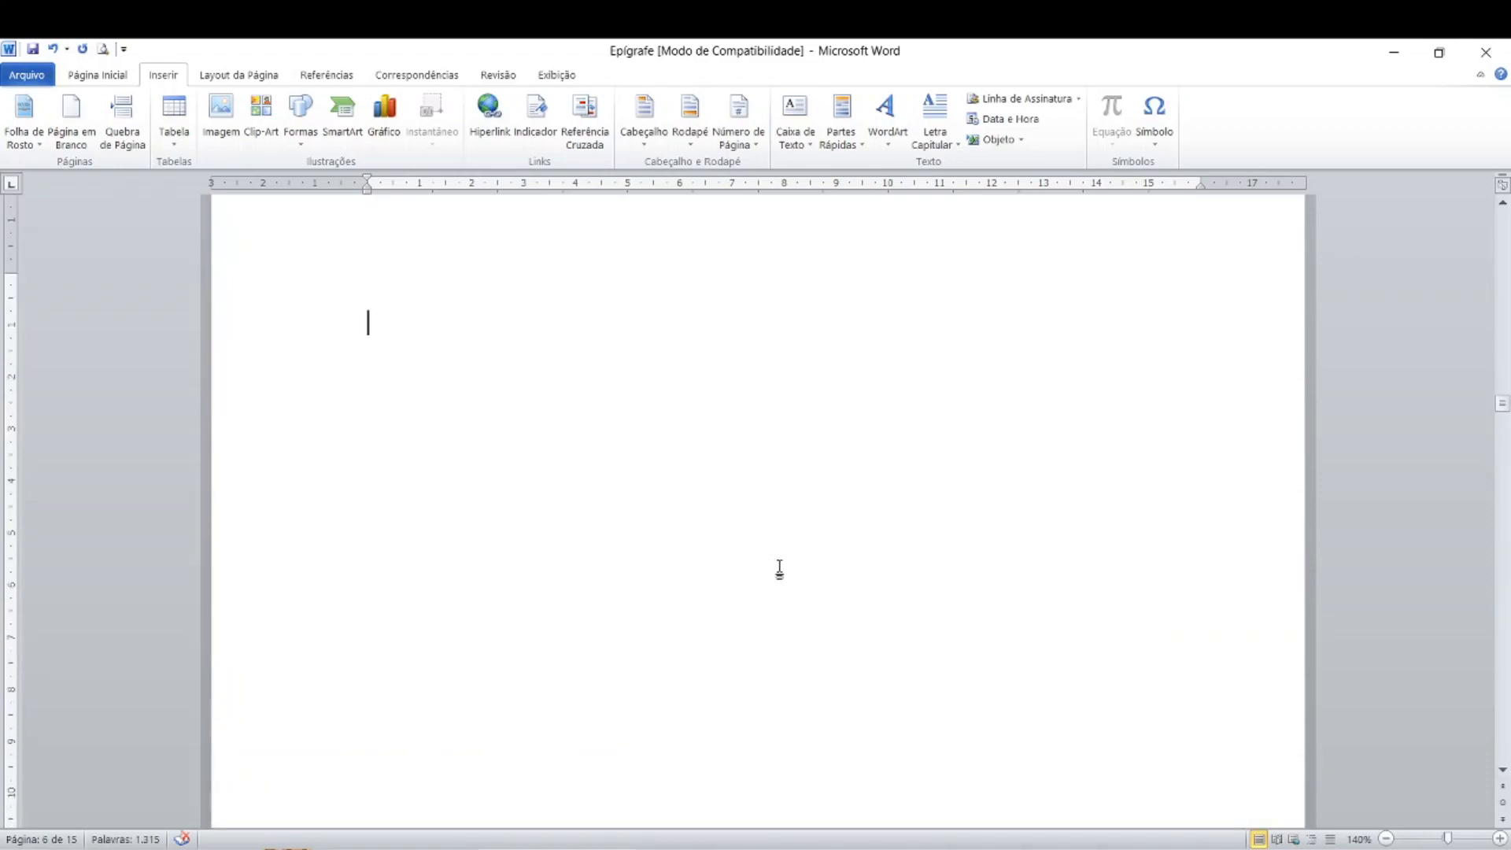
pyautogui.scroll(3, 780, 568)
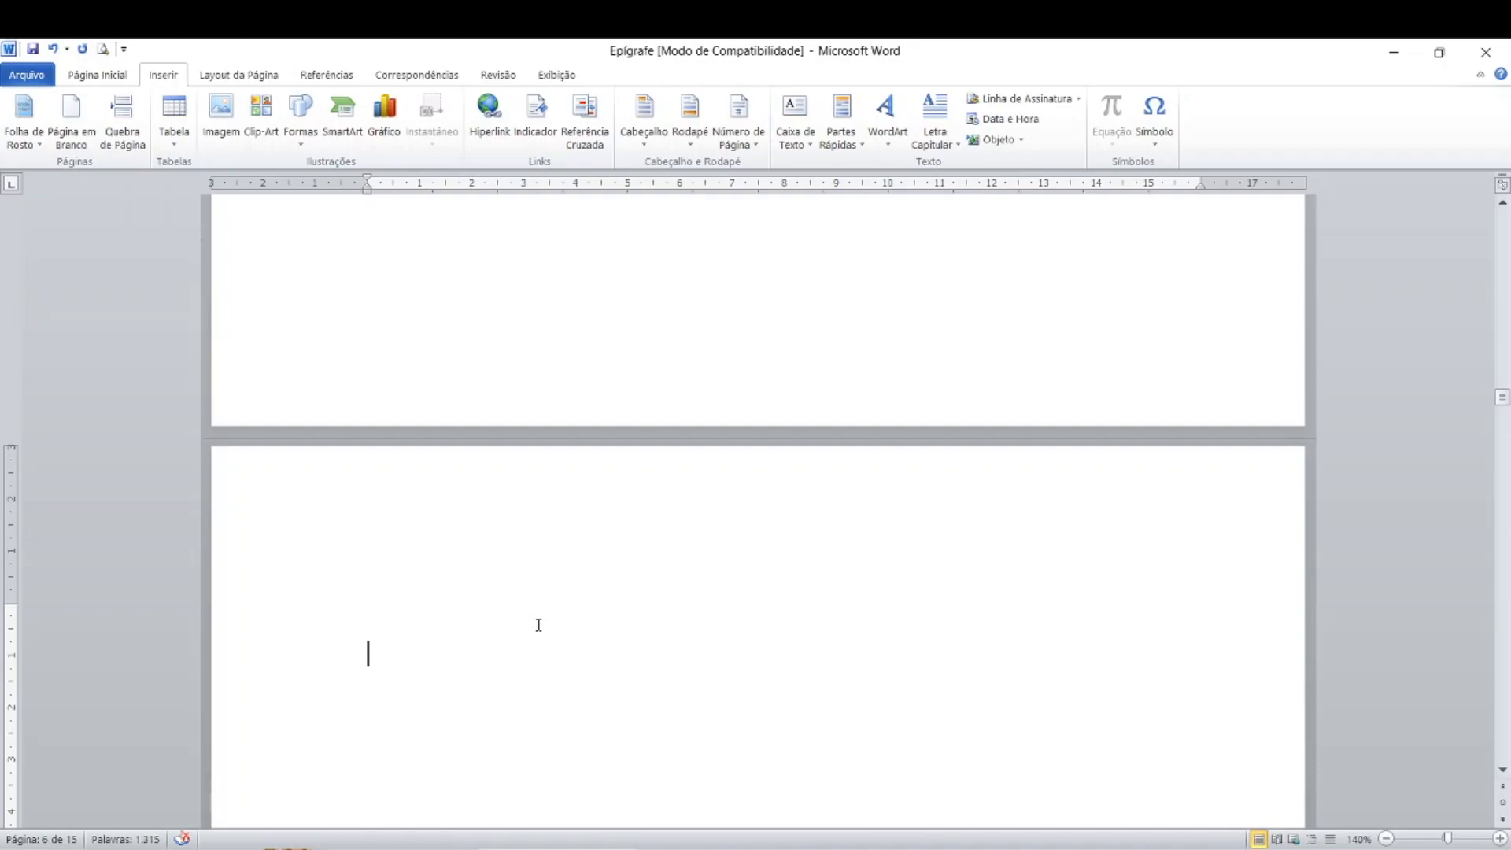
pyautogui.scroll(3, 538, 625)
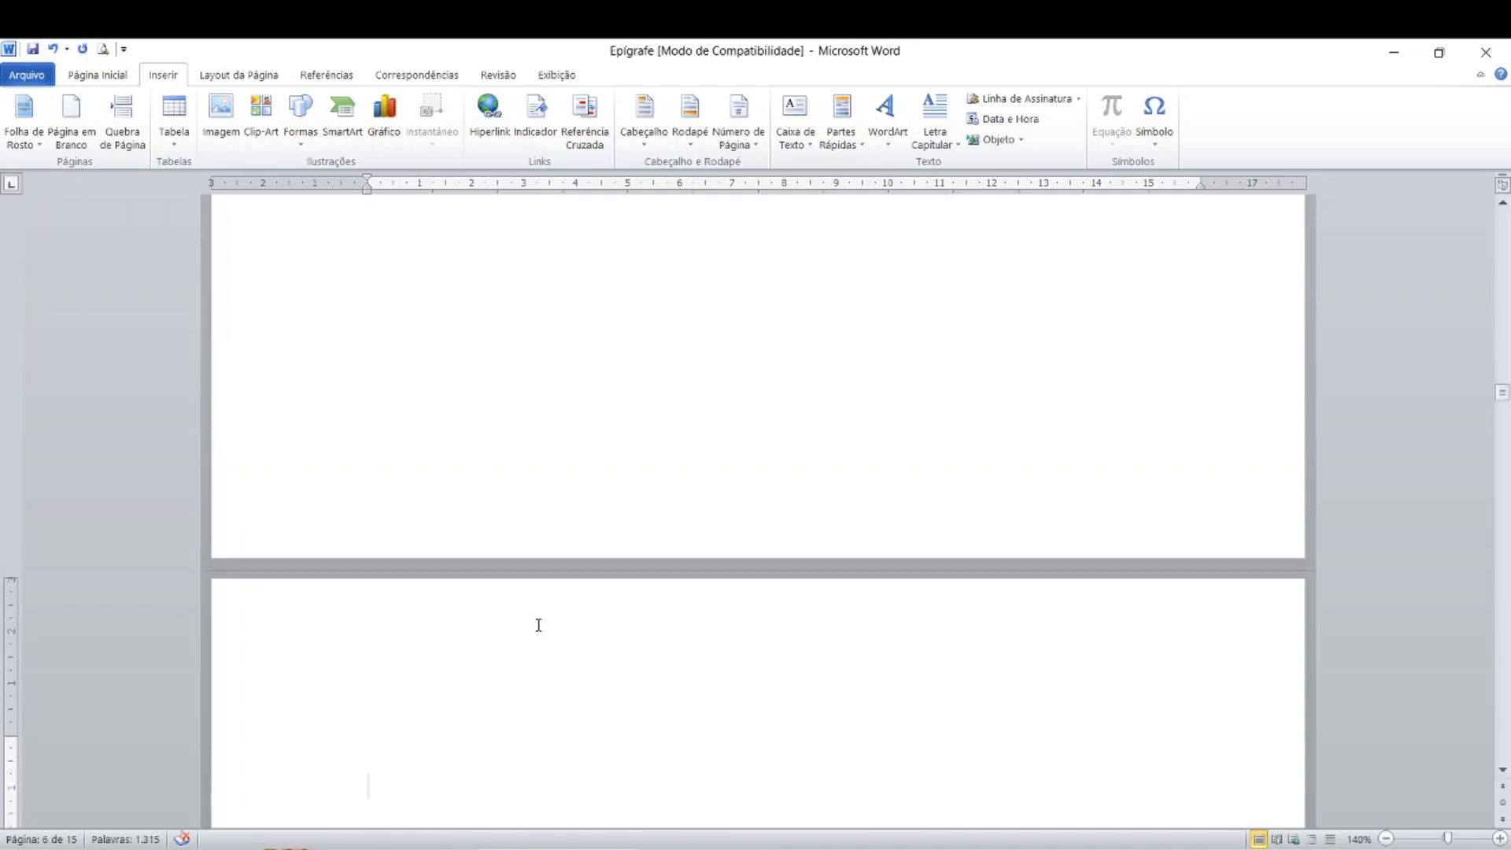
pyautogui.scroll(-7, 538, 624)
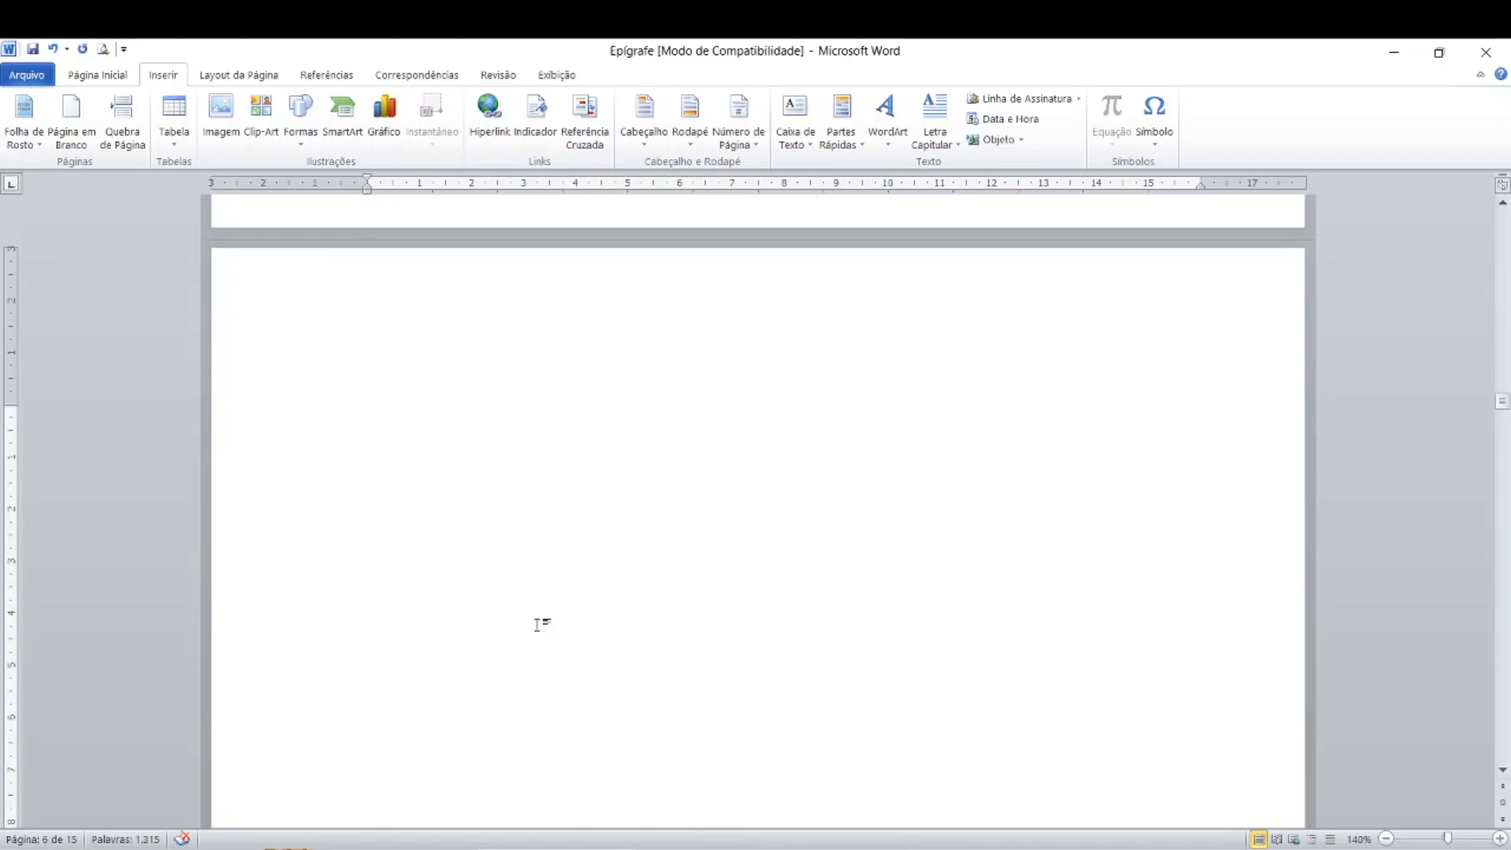
pyautogui.scroll(13, 538, 625)
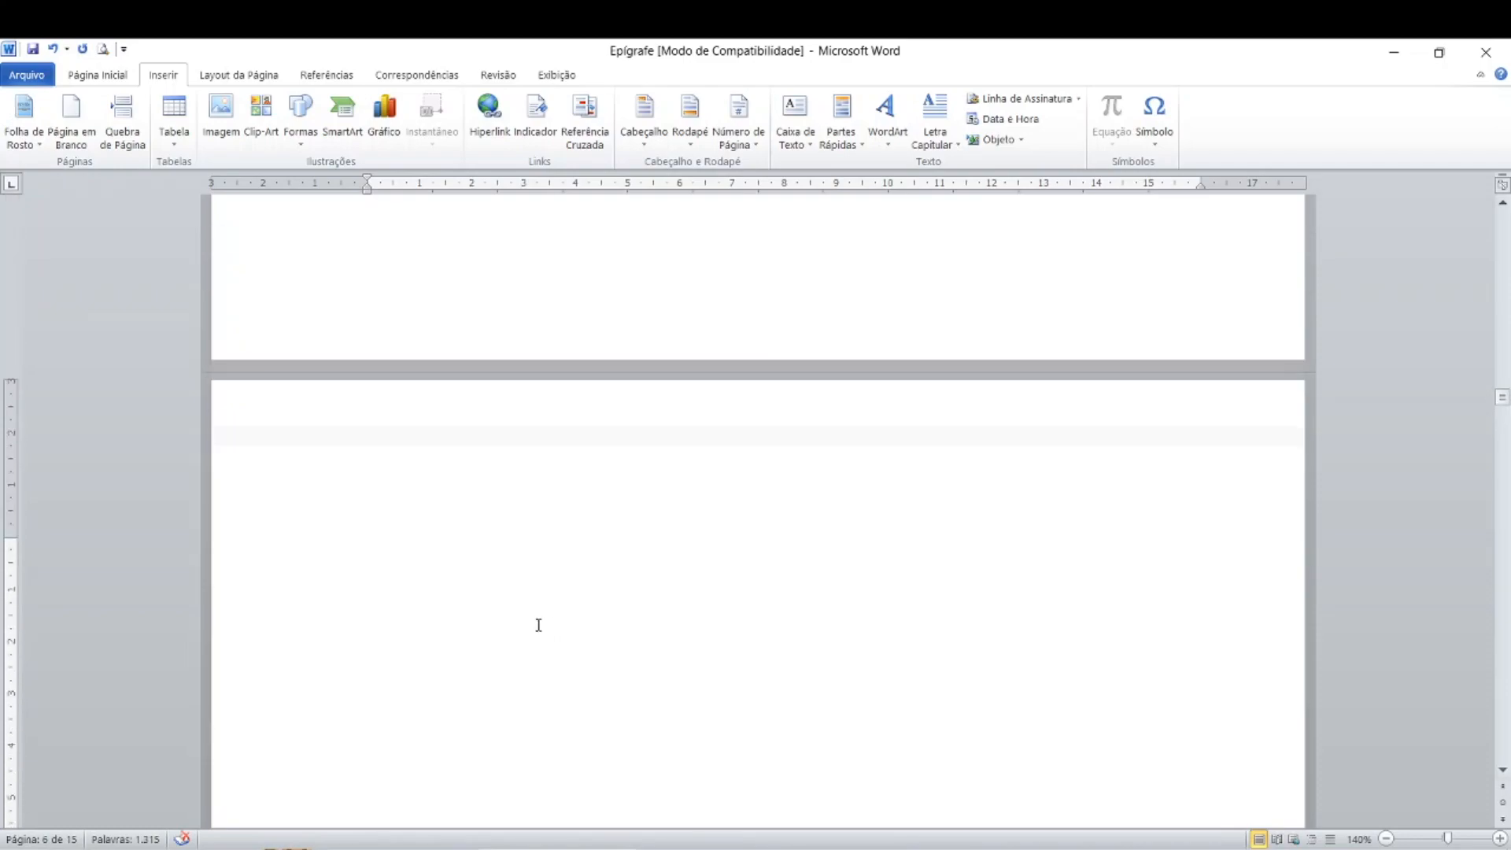
pyautogui.scroll(10, 538, 625)
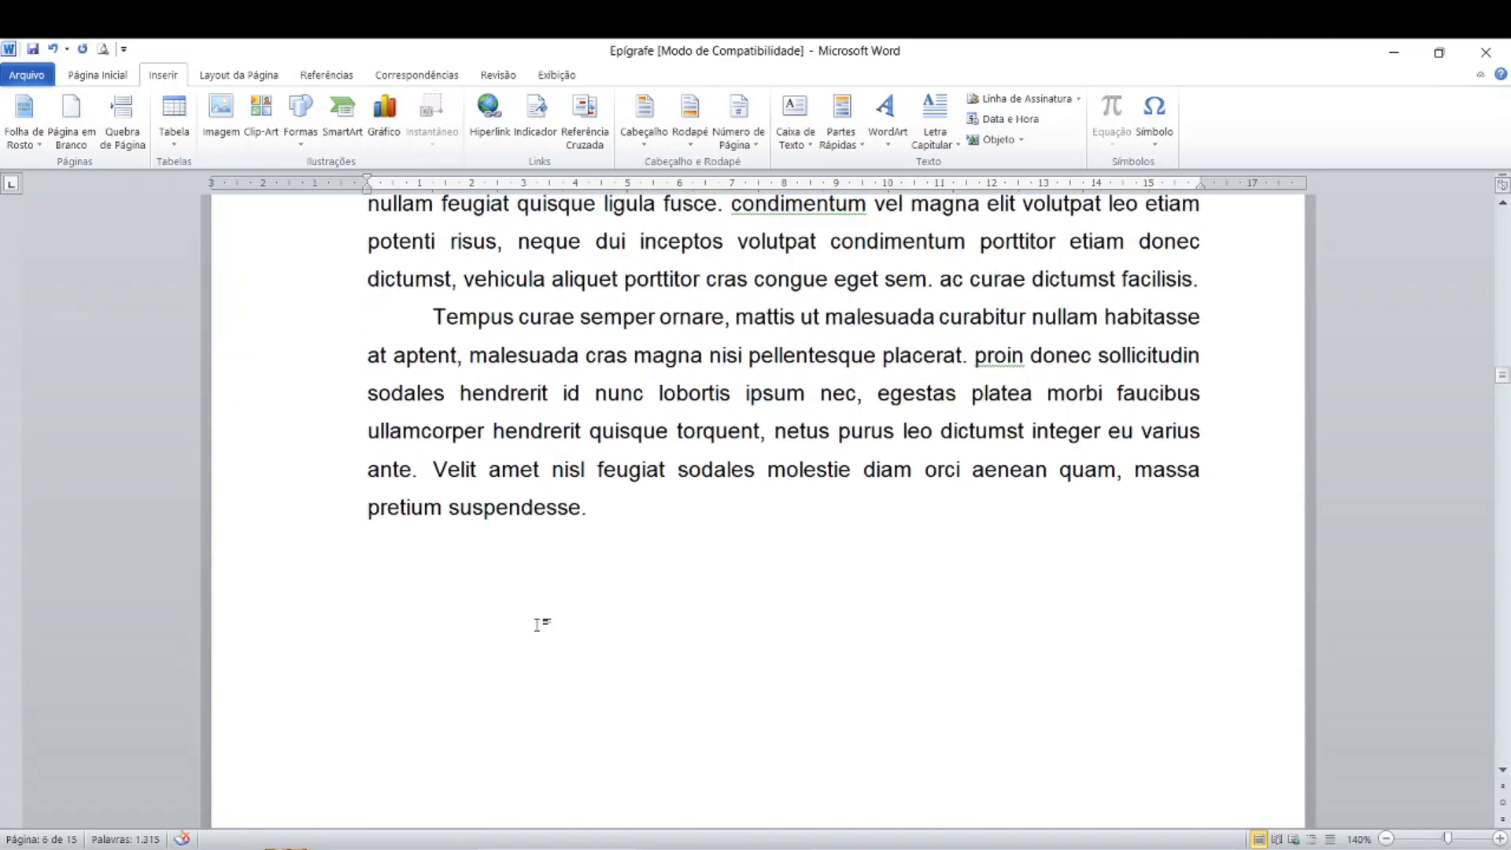
pyautogui.scroll(-5, 539, 624)
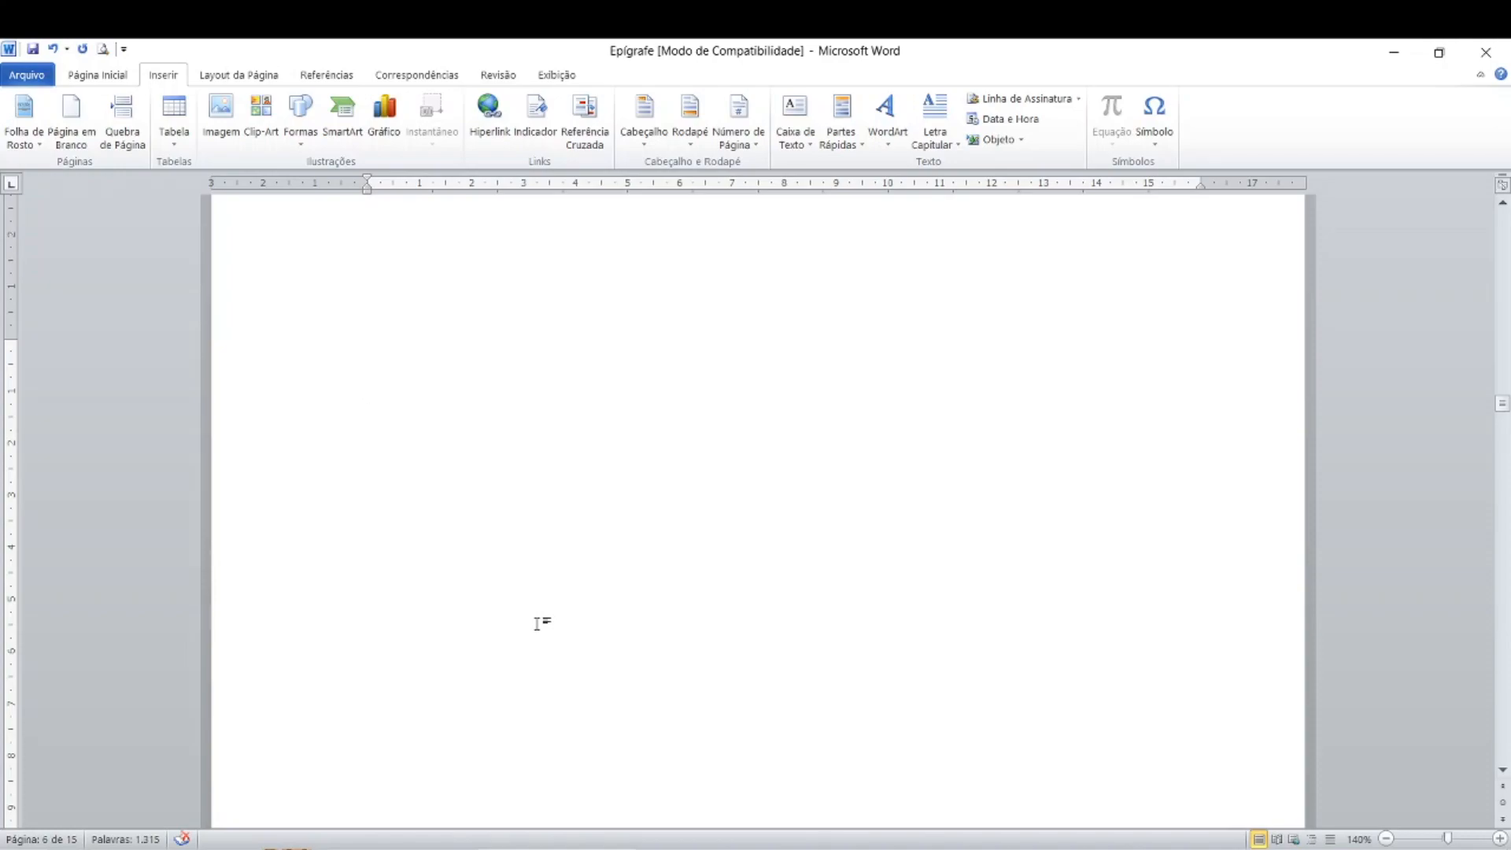
pyautogui.click(523, 541)
pyautogui.scroll(-10, 565, 586)
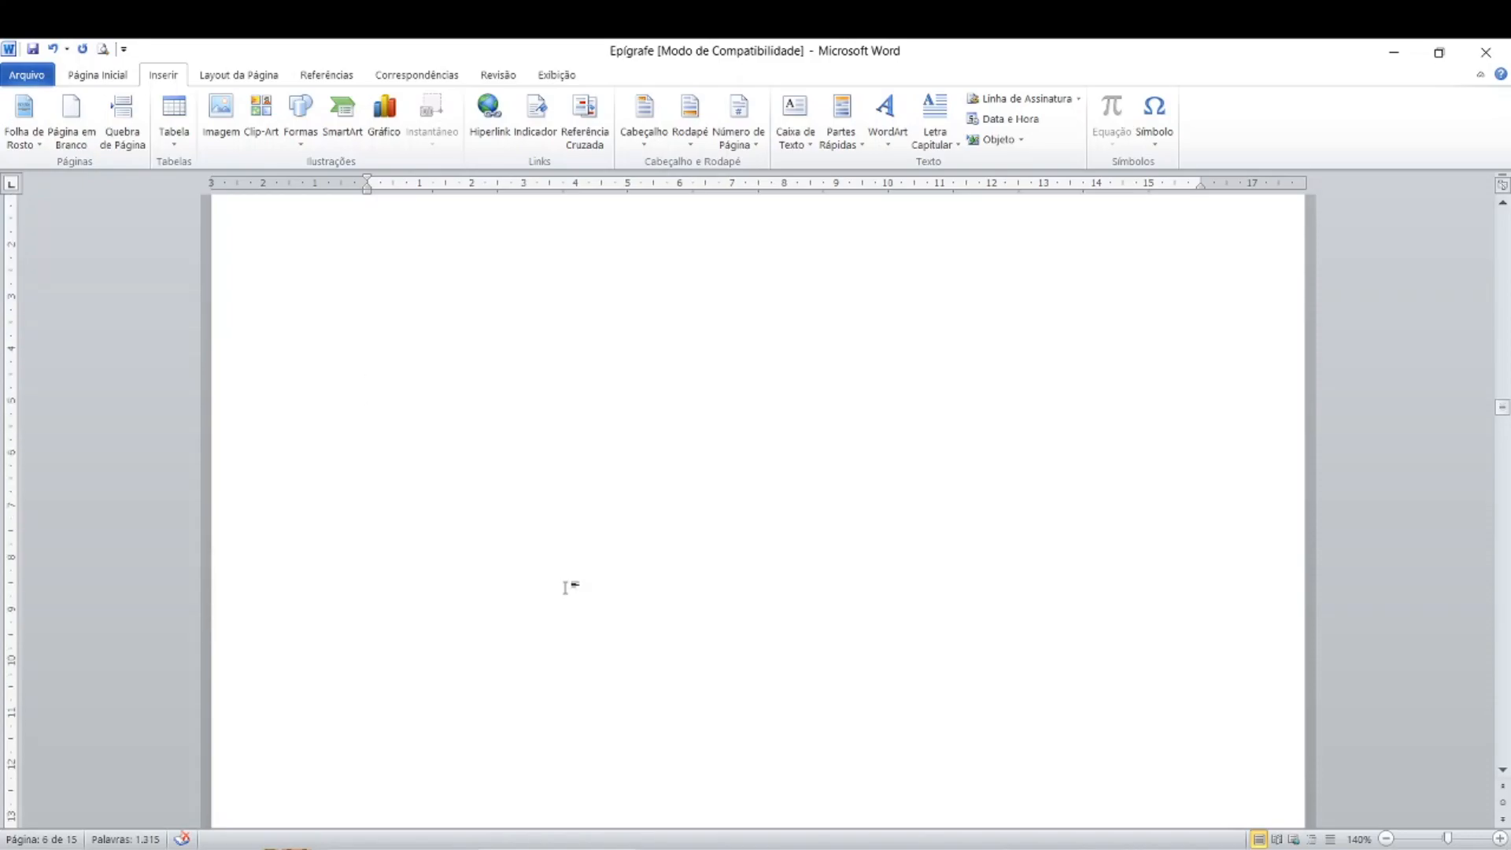
pyautogui.scroll(-7, 566, 587)
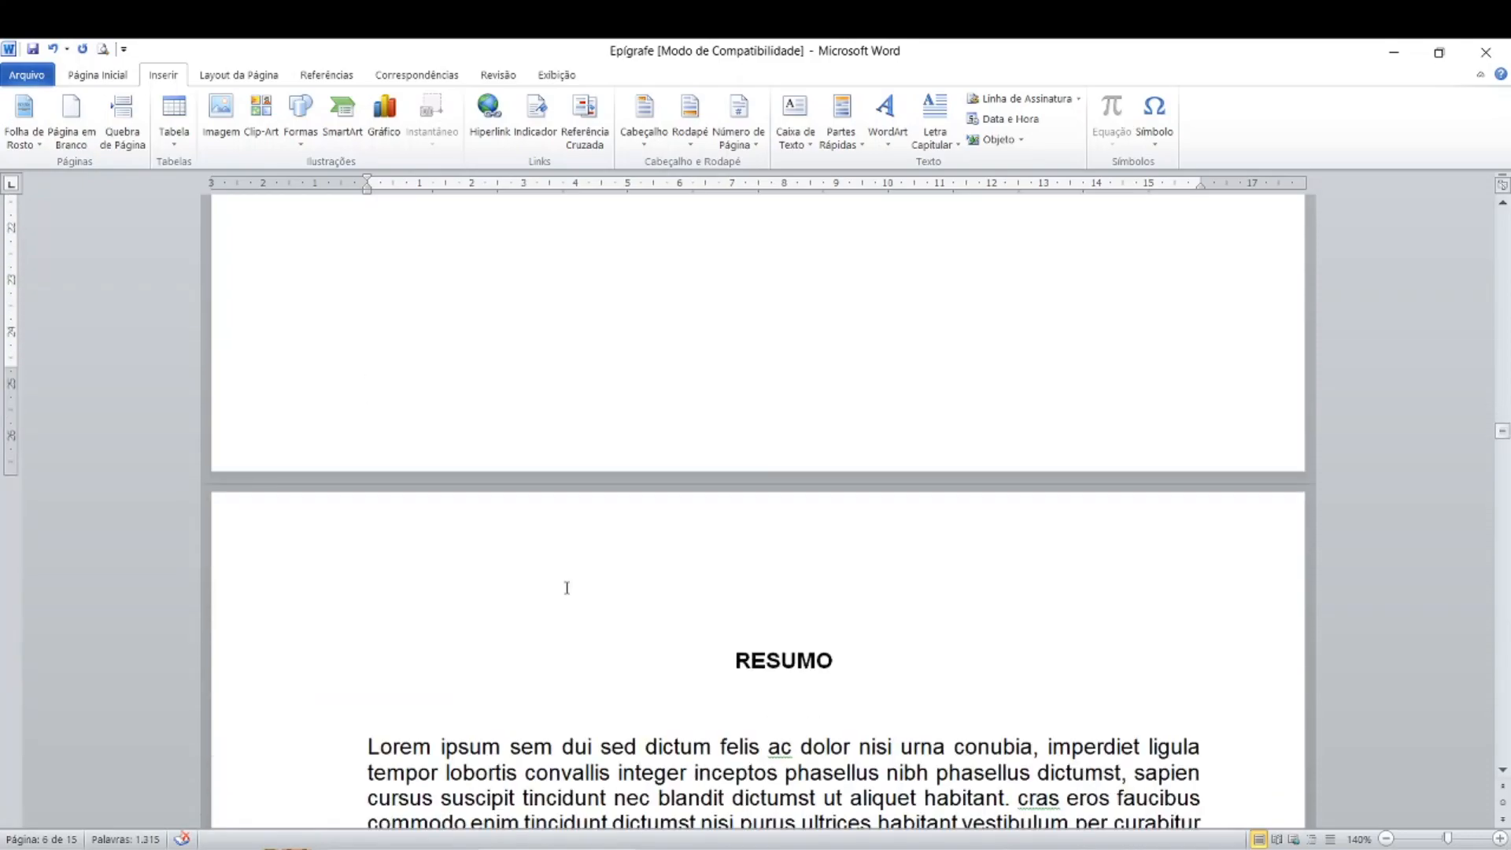
pyautogui.scroll(7, 565, 586)
pyautogui.scroll(2, 565, 586)
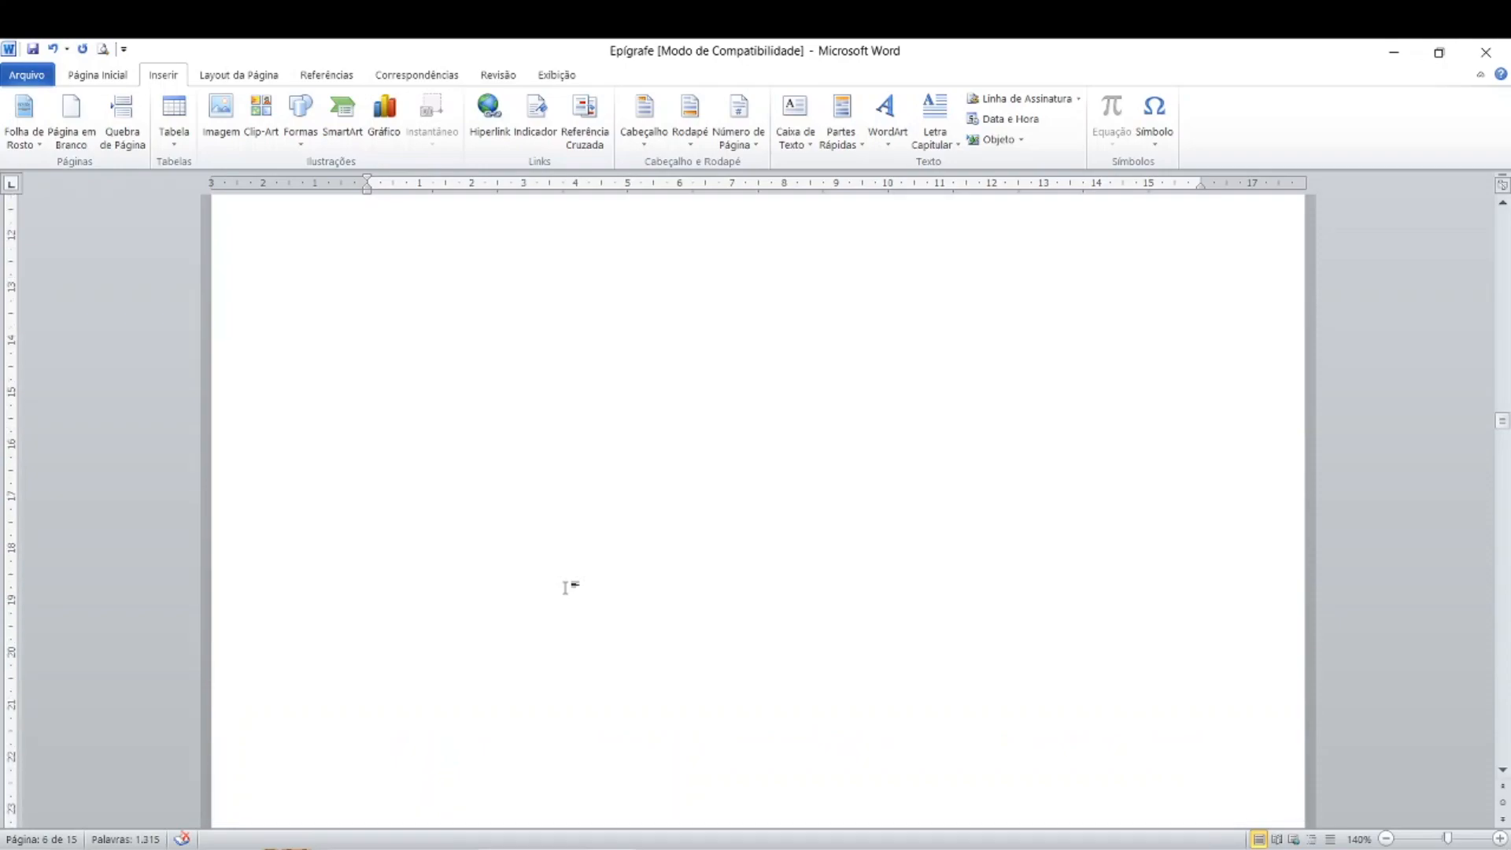
pyautogui.scroll(6, 565, 586)
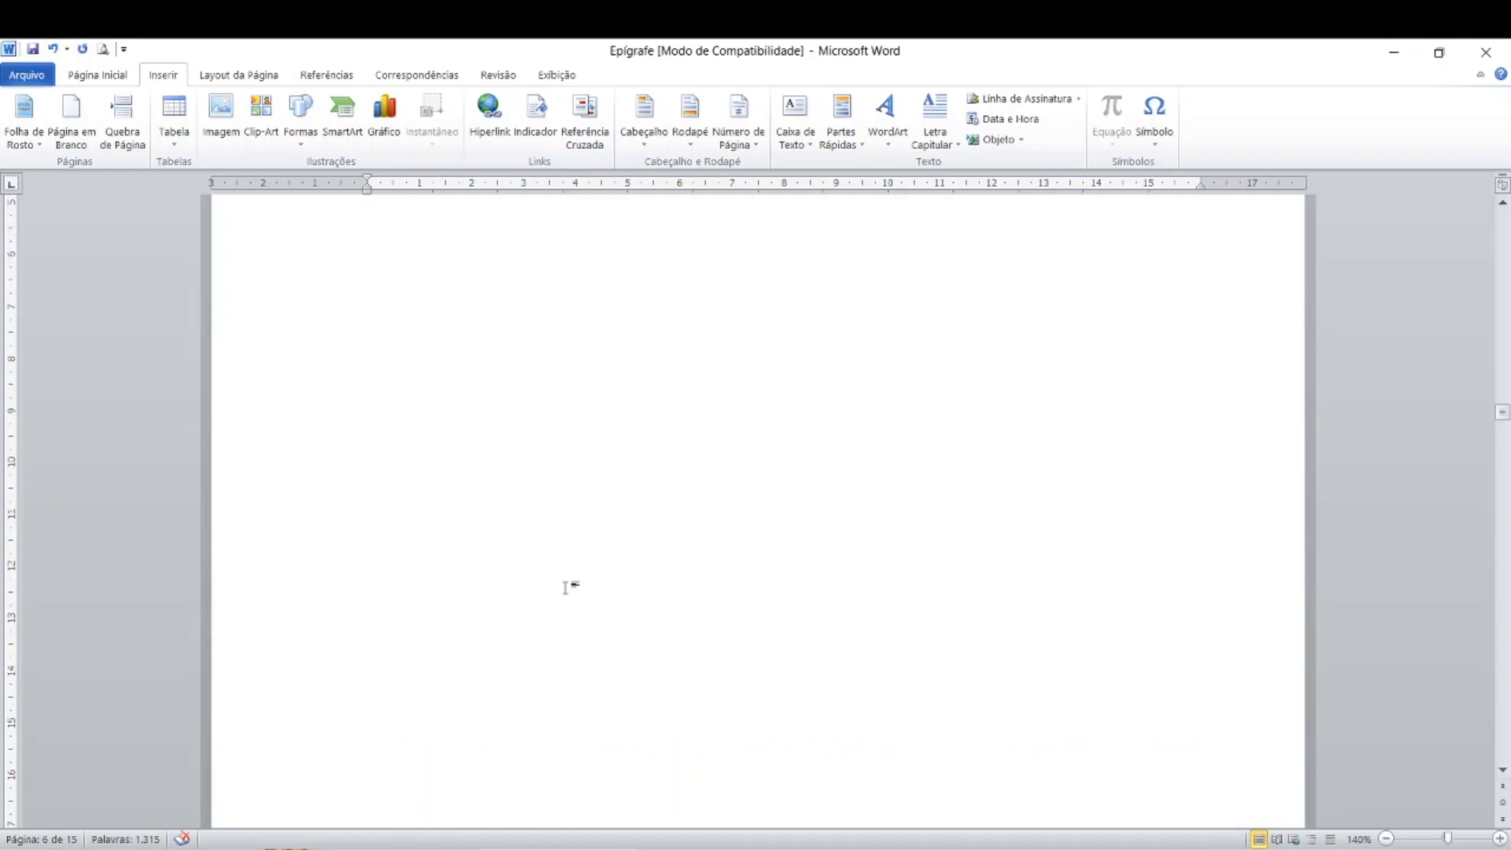
pyautogui.scroll(-5, 565, 586)
pyautogui.scroll(-15, 565, 586)
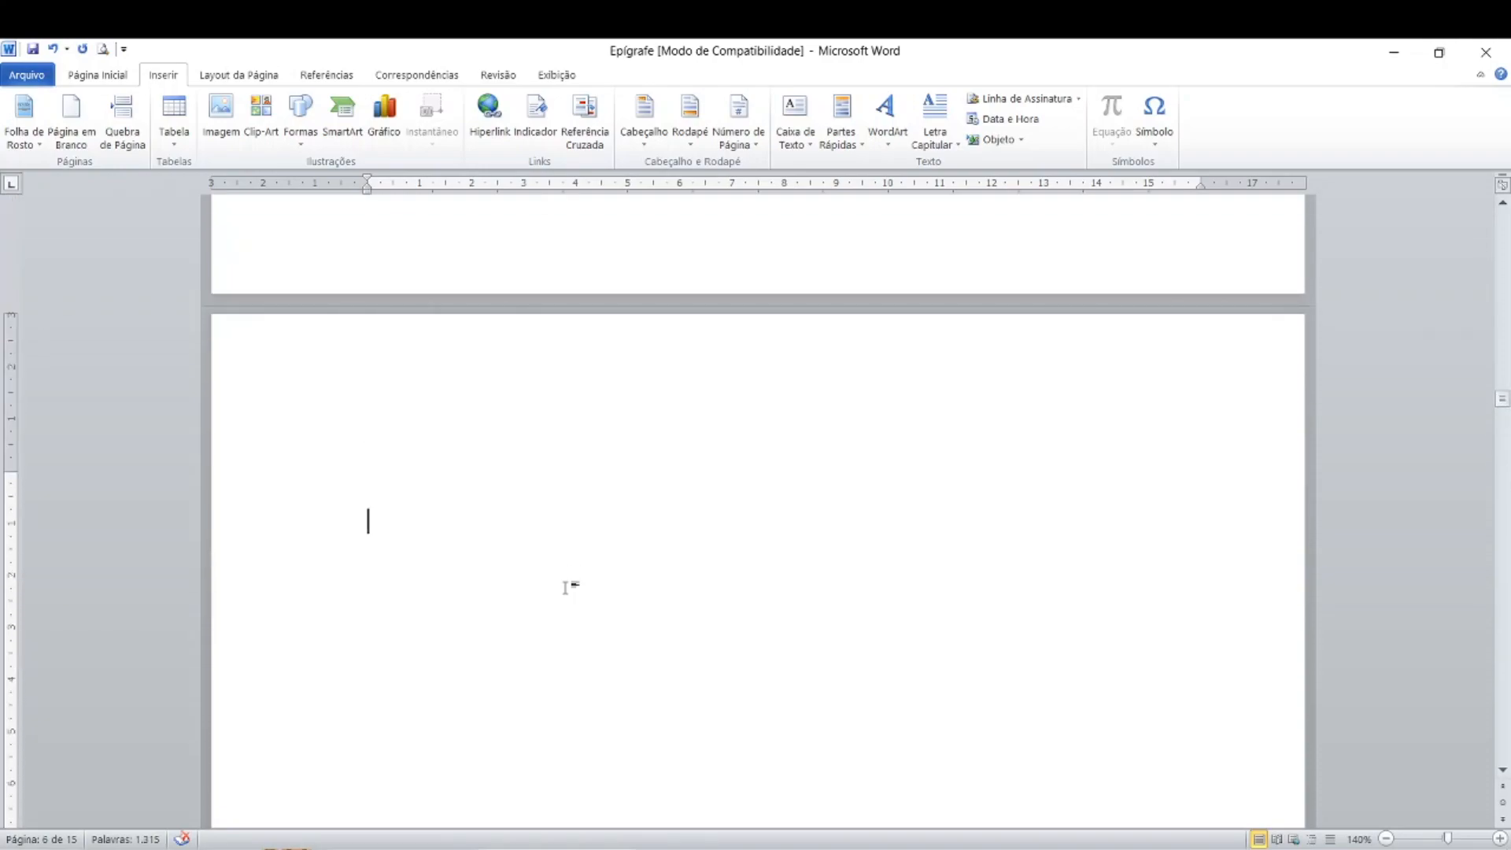
pyautogui.scroll(-1, 567, 583)
pyautogui.scroll(1, 566, 583)
# - Remove the first-line indent at the start of blank page 6 and paste the “Só há uma maneira de atravessar um deserto” quotation from Documento1 there
pyautogui.click(376, 471)
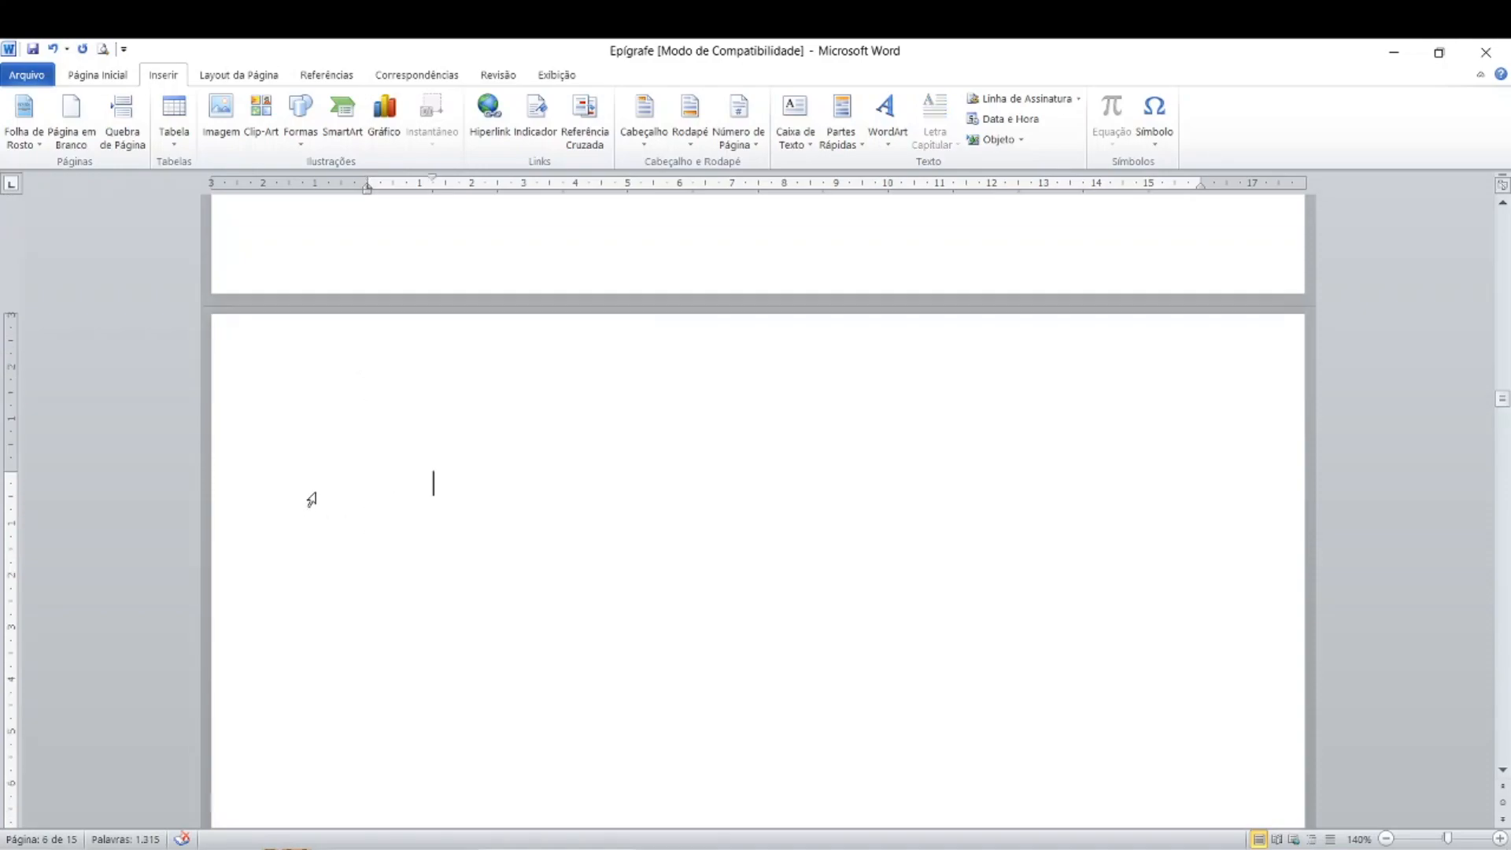
pyautogui.moveTo(433, 180); pyautogui.dragTo(366, 180)
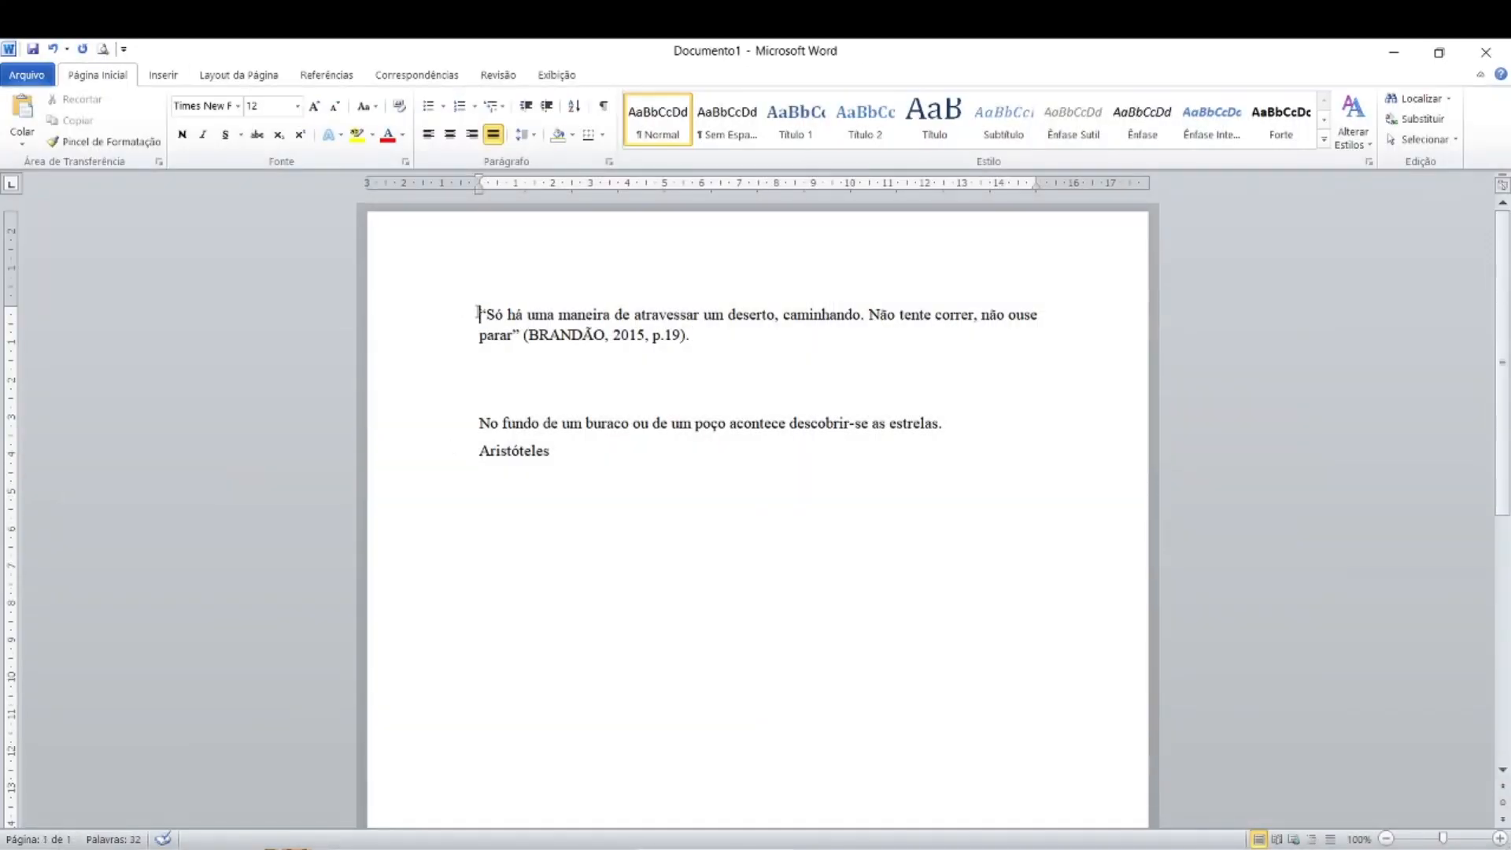
pyautogui.moveTo(478, 315); pyautogui.dragTo(736, 338)
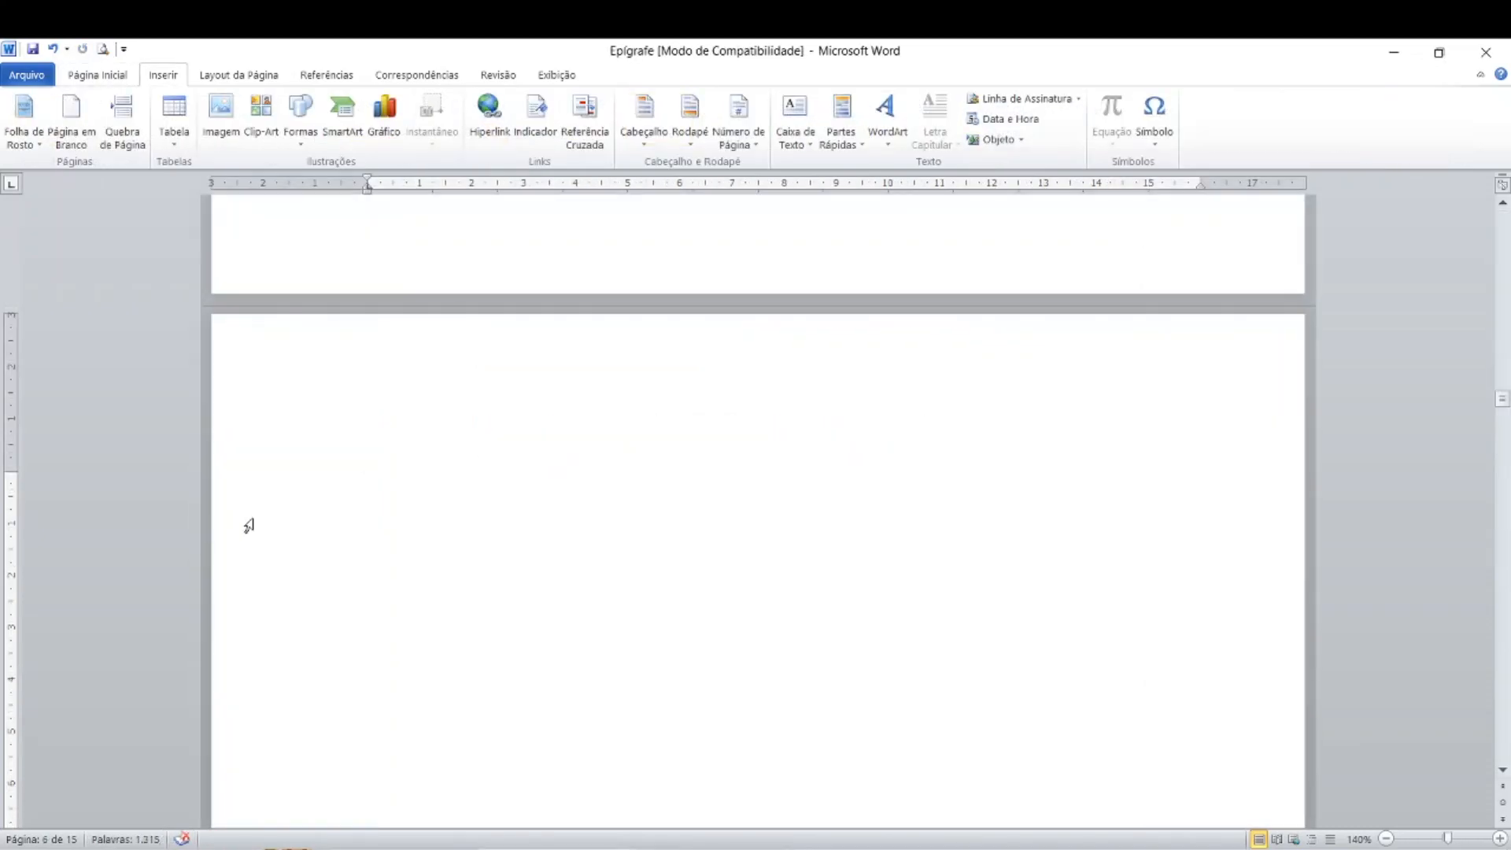
pyautogui.write('"Só há uma maneira de atravessar um deserto, caminhando. Não tente correr, não ouse parar" (BRANDÃO, 2015, p.19).')
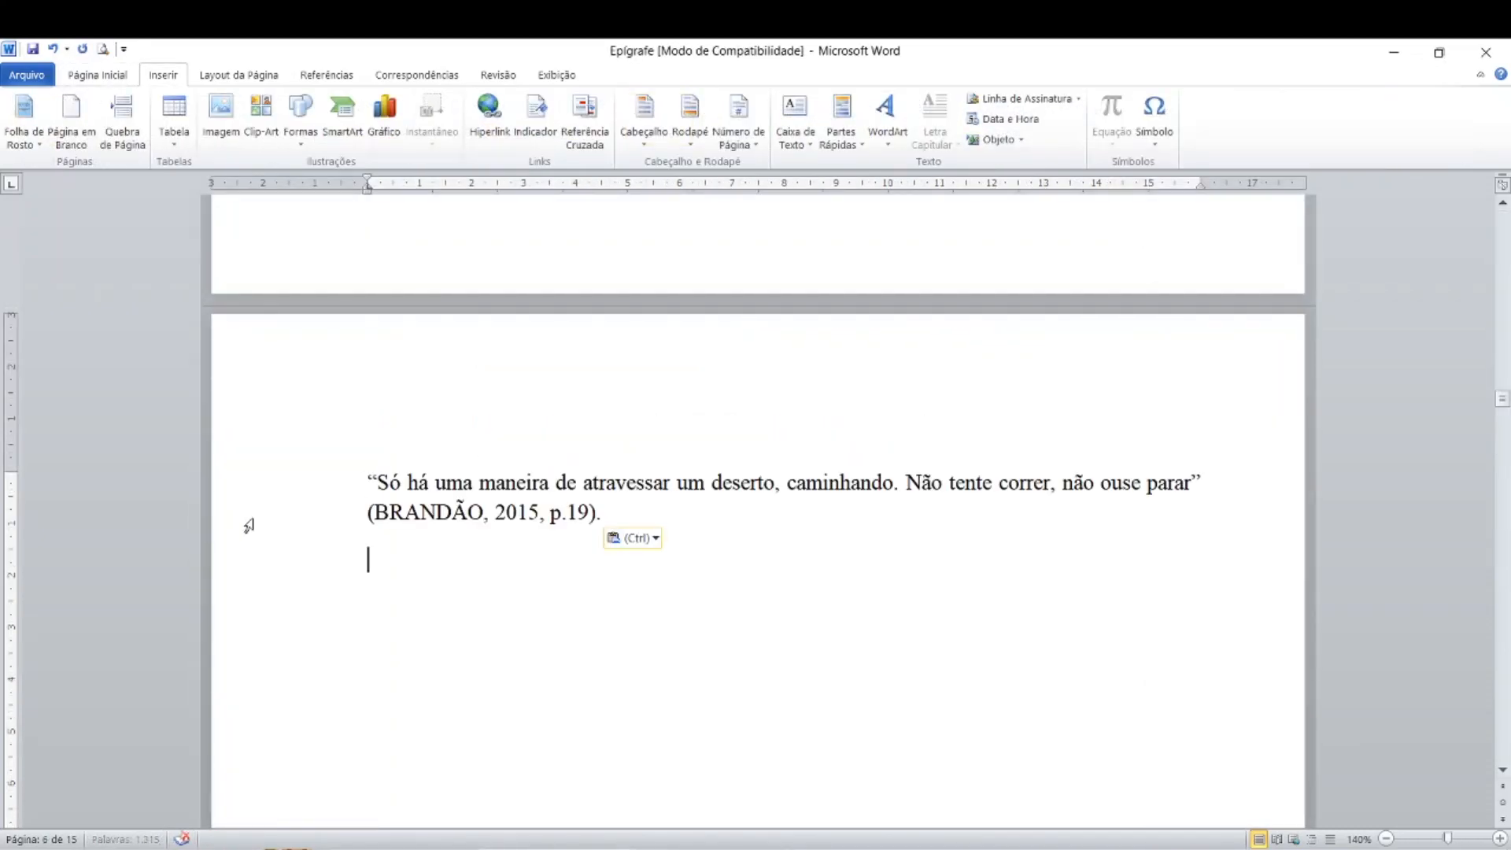
# - Indent the whole pasted quotation paragraph on page 6 to the 8 cm mark
pyautogui.click(370, 484)
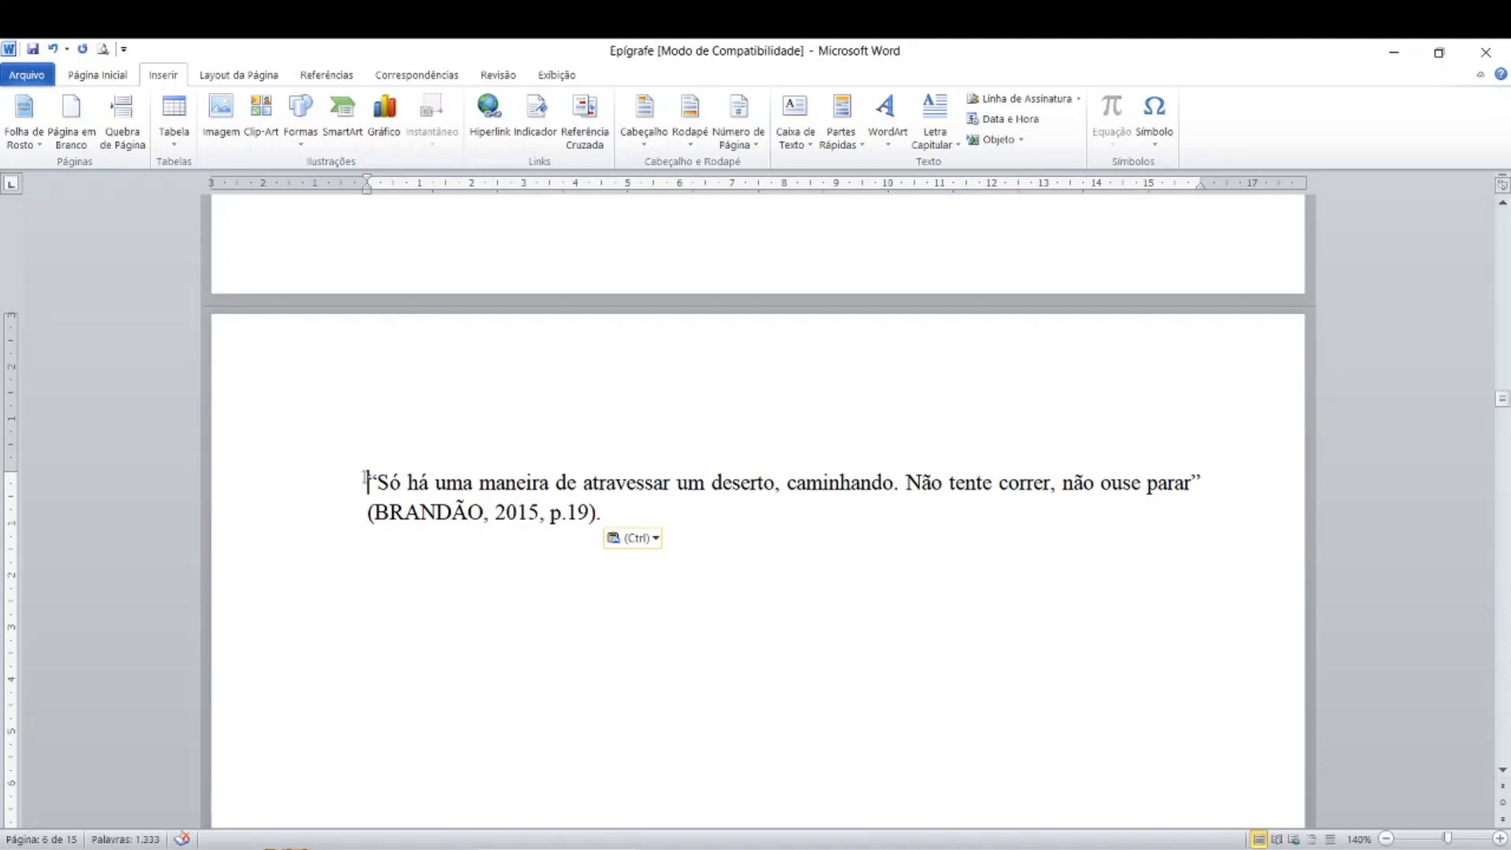
pyautogui.moveTo(363, 478); pyautogui.dragTo(614, 516)
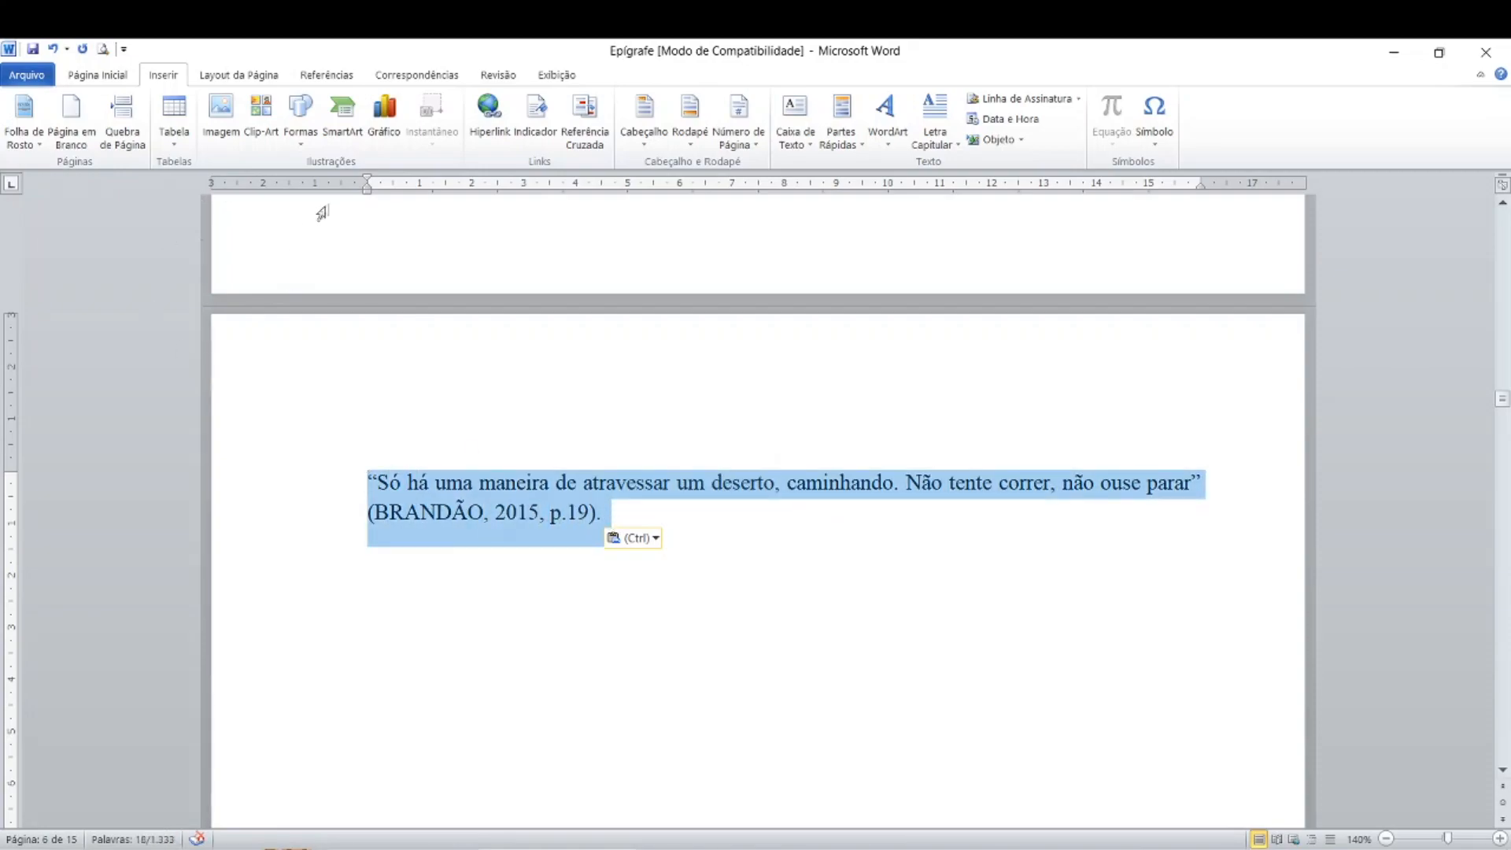
pyautogui.moveTo(367, 191); pyautogui.dragTo(367, 190)
pyautogui.press('ctrl')
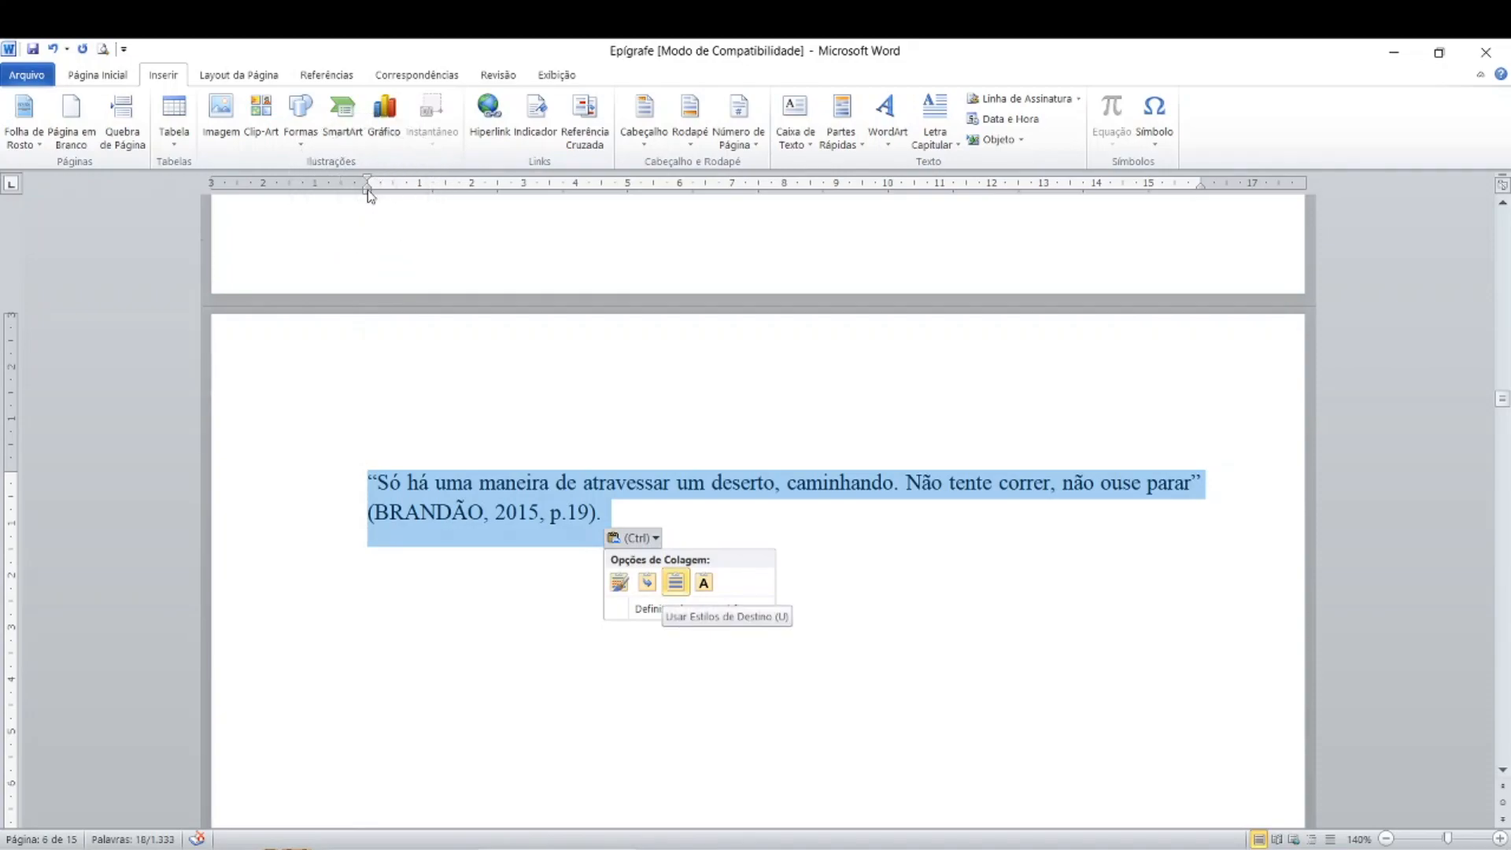
pyautogui.press('Escape')
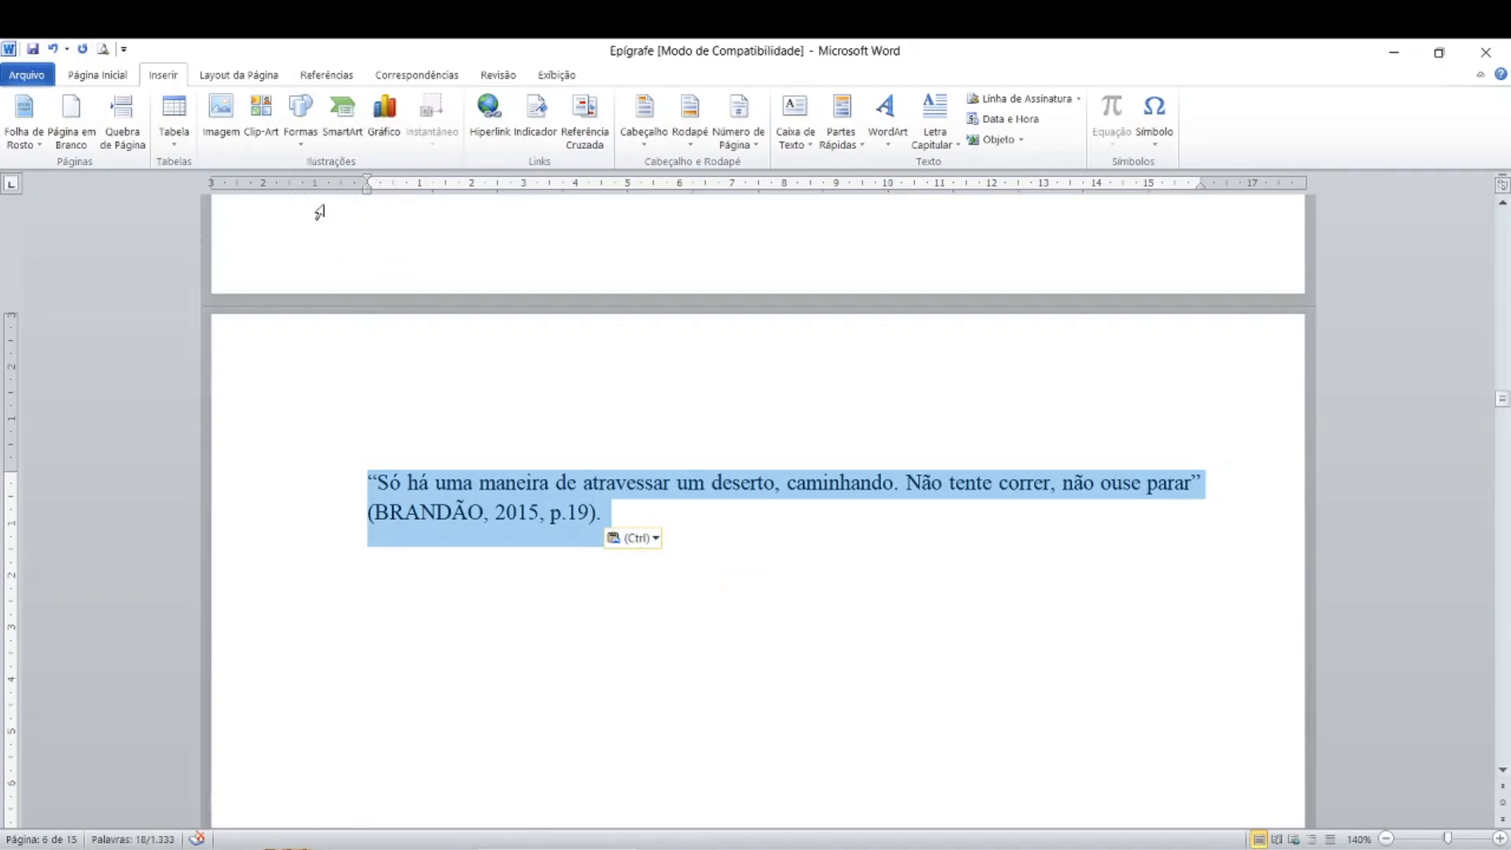
pyautogui.moveTo(368, 191); pyautogui.dragTo(784, 198)
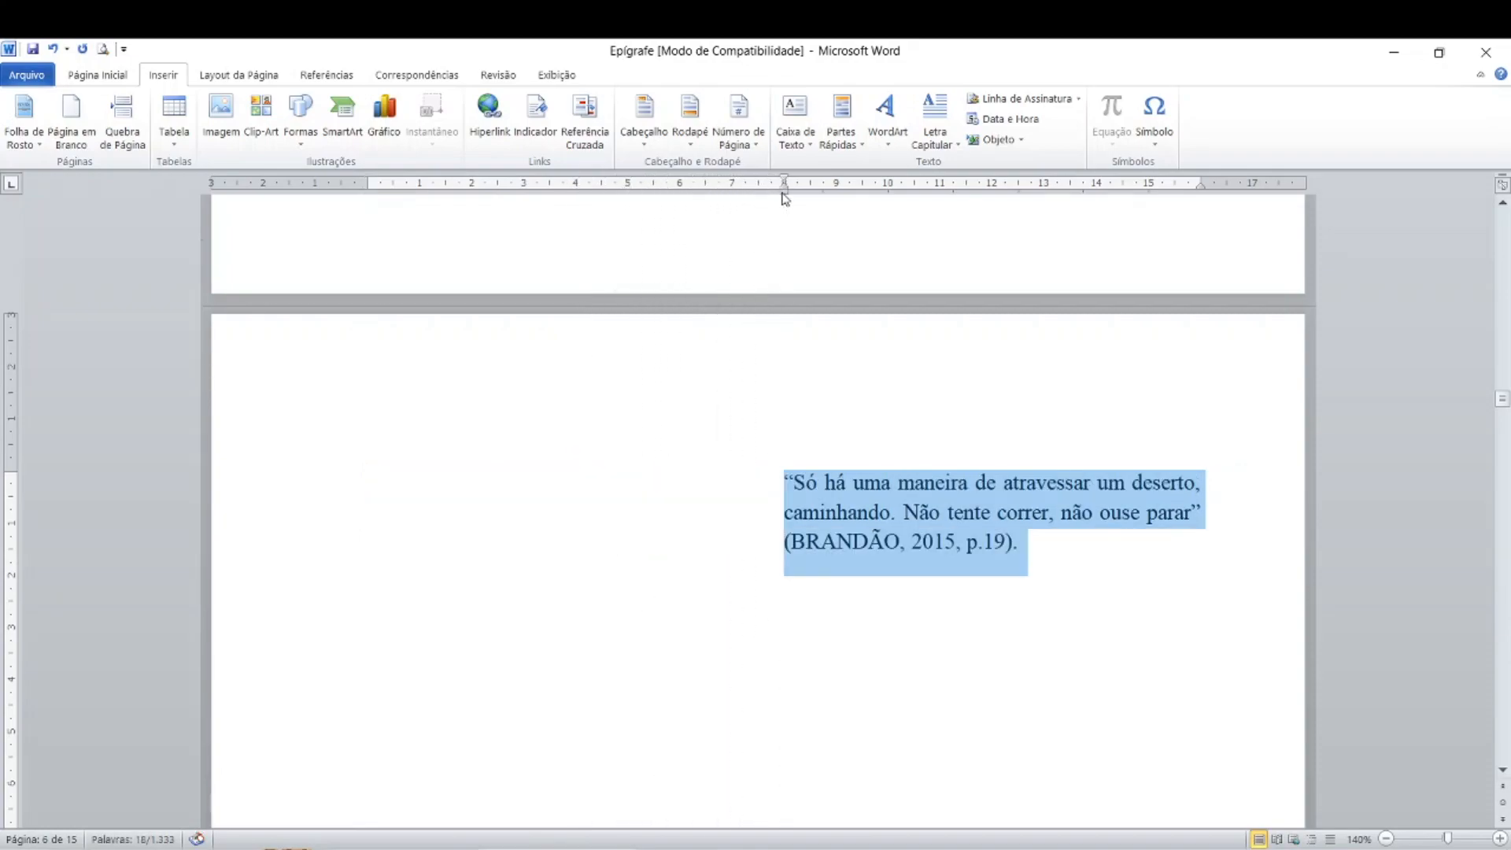
pyautogui.click(858, 624)
# - Examine the author, year and page number in the citation that closes the quotation
pyautogui.click(854, 551)
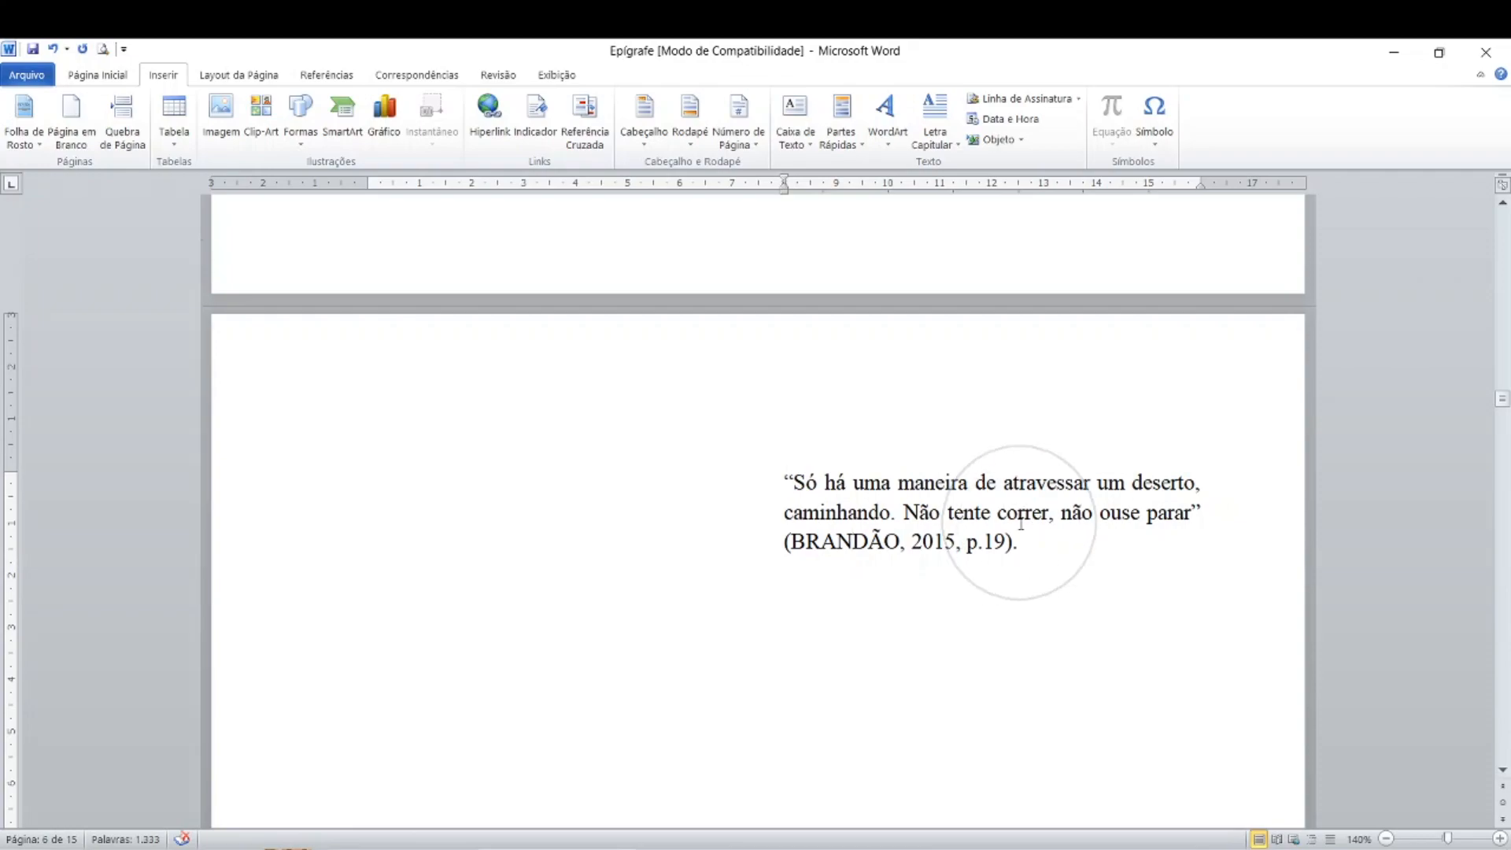
pyautogui.click(848, 543)
pyautogui.click(848, 542)
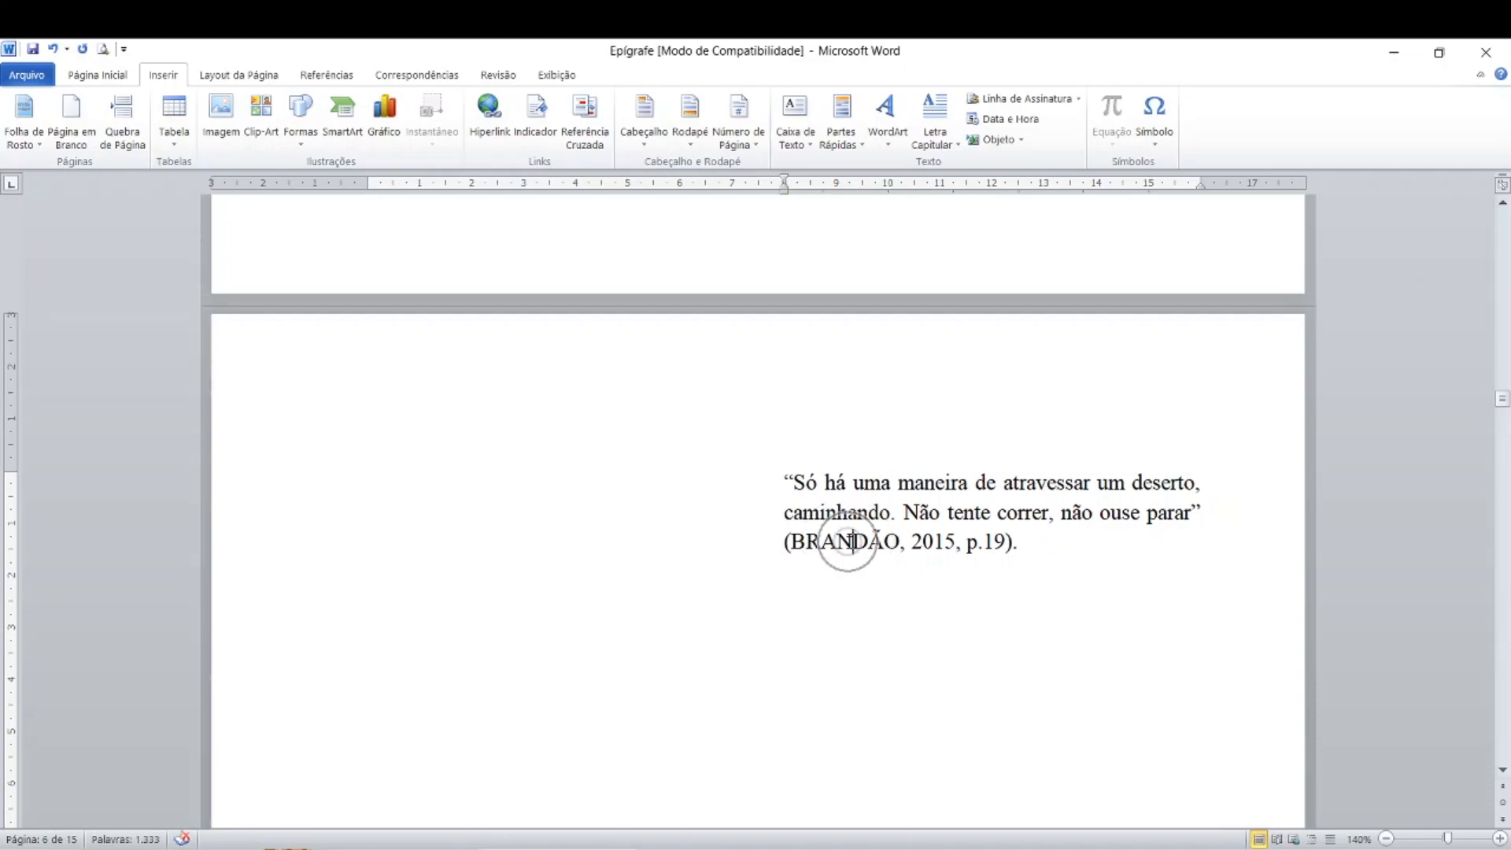
pyautogui.click(852, 541)
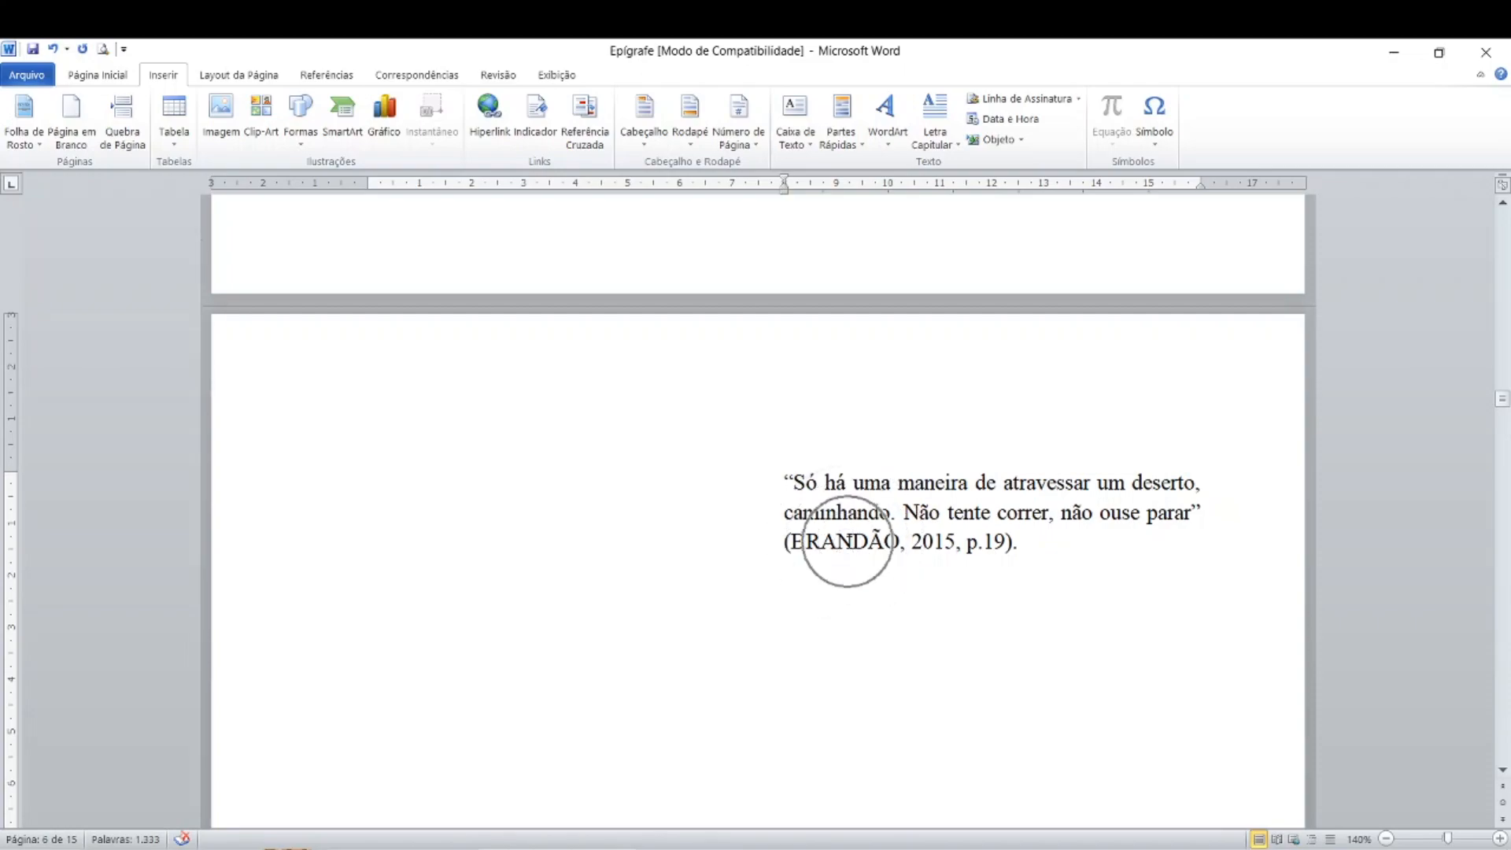
pyautogui.click(936, 541)
pyautogui.click(984, 542)
# - Insert empty lines before the quotation until it sits near the bottom margin of page 6
pyautogui.click(783, 478)
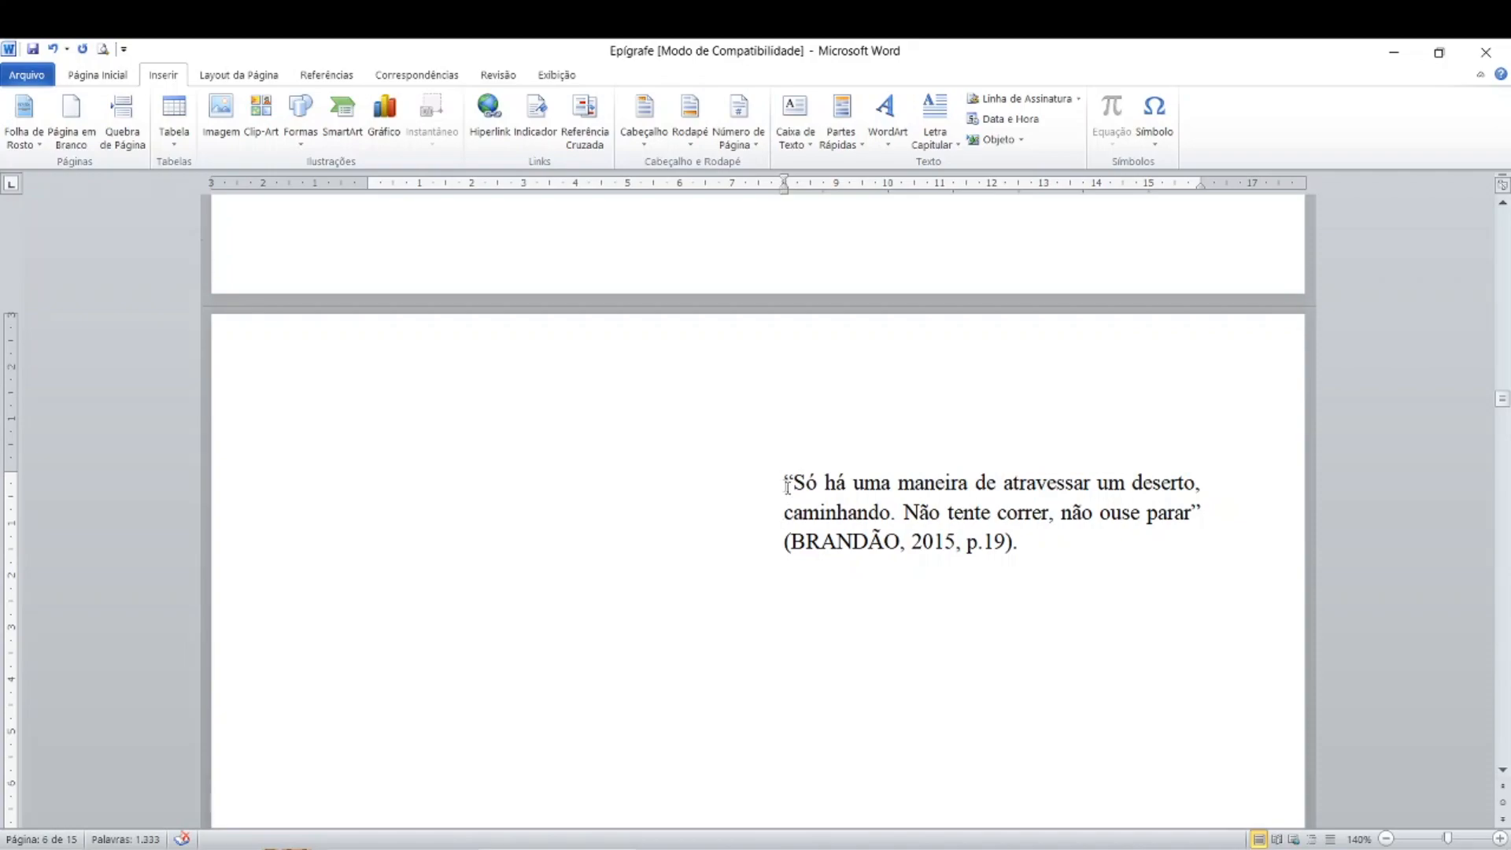
pyautogui.press('Return')
pyautogui.press('Return')
pyautogui.press('Return')
pyautogui.press('Return')
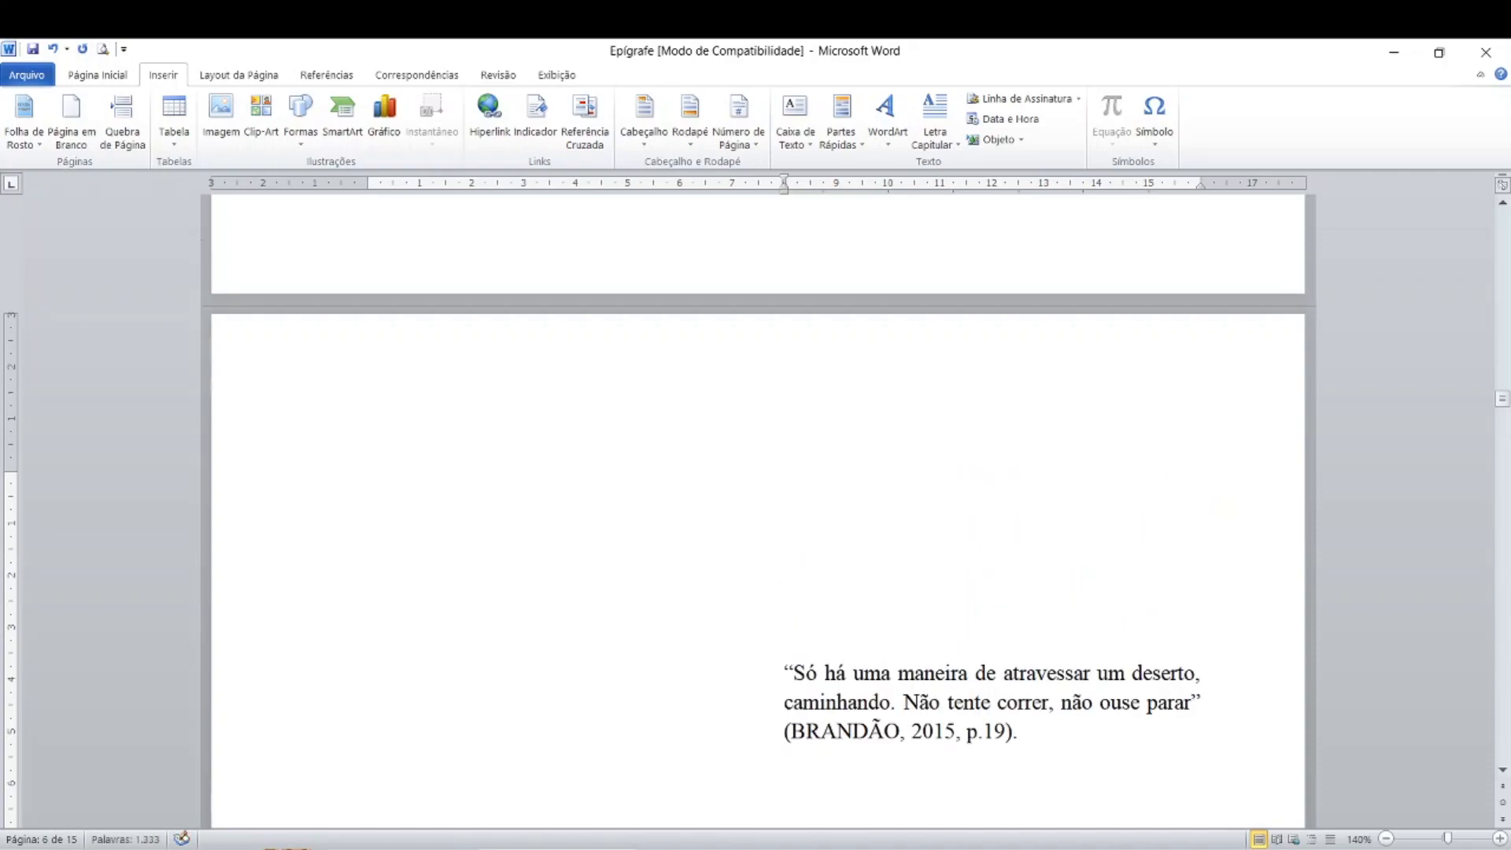
pyautogui.scroll(-5, 784, 483)
pyautogui.press('Return')
pyautogui.press('Return')
pyautogui.press('Return')
pyautogui.press('Return')
pyautogui.press('Return')
pyautogui.press('Return')
pyautogui.press('Return')
pyautogui.press('Return')
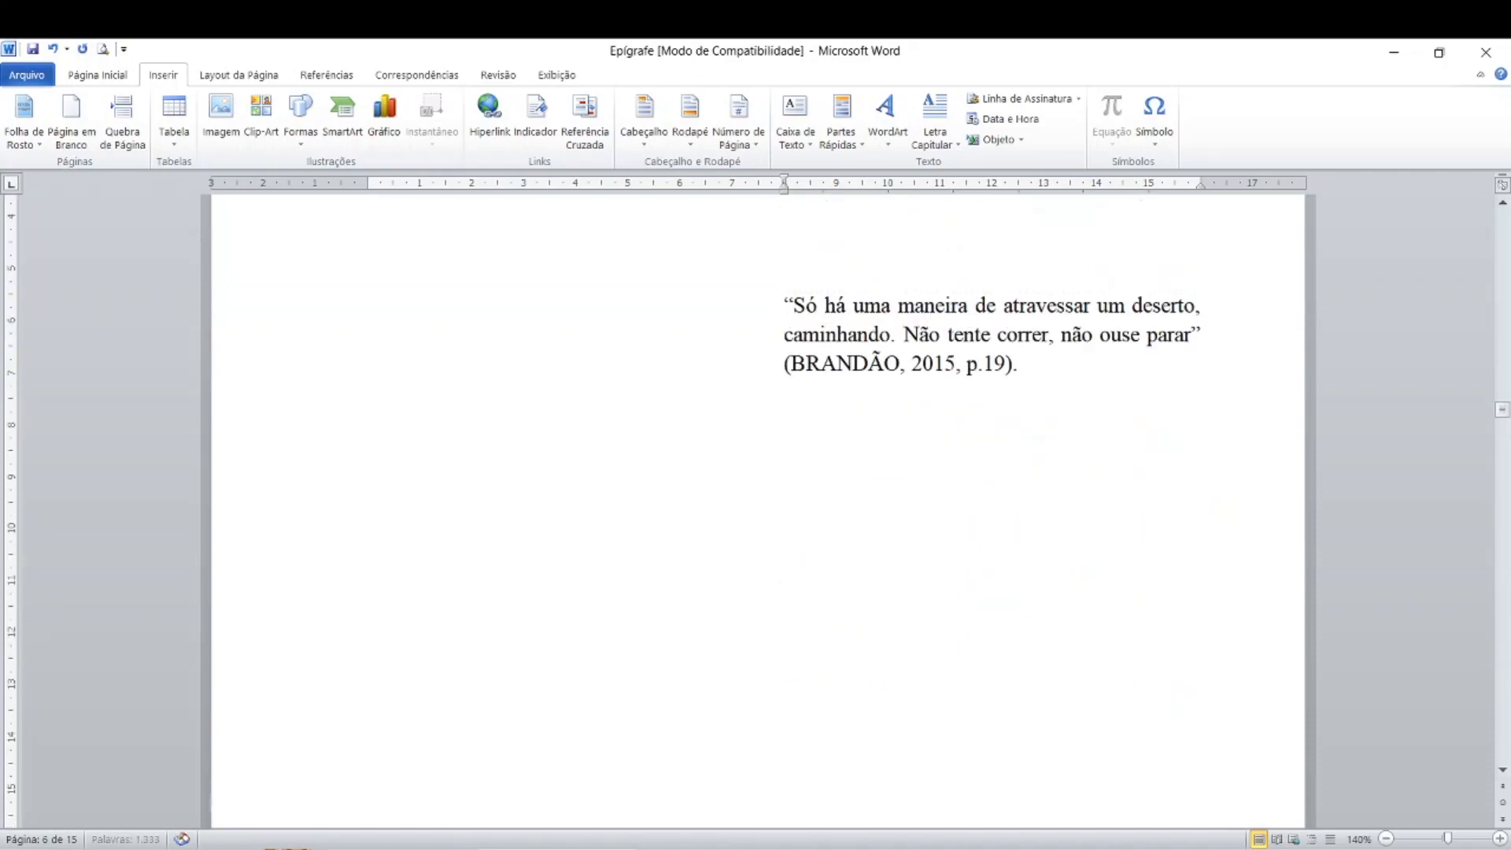
pyautogui.press('Return')
pyautogui.scroll(-5, 785, 473)
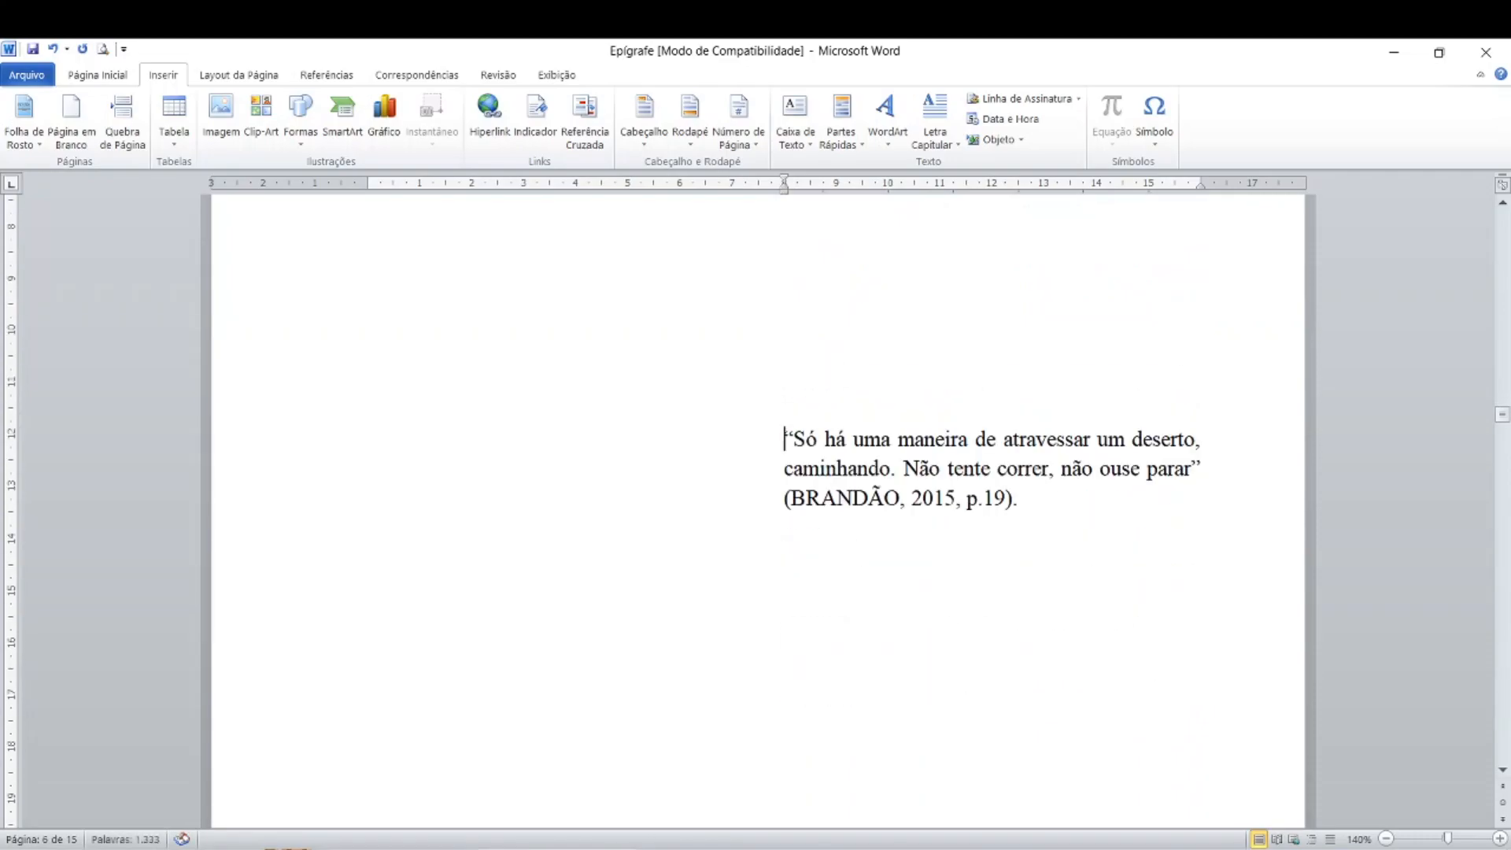
pyautogui.press('Return')
pyautogui.press('Return')
pyautogui.press('Return')
pyautogui.press('Return')
pyautogui.press('Return')
pyautogui.press('Return')
pyautogui.press('Return')
pyautogui.scroll(-5, 785, 472)
pyautogui.press('Return')
pyautogui.press('Return')
pyautogui.press('Return')
pyautogui.press('Return')
pyautogui.press('Return')
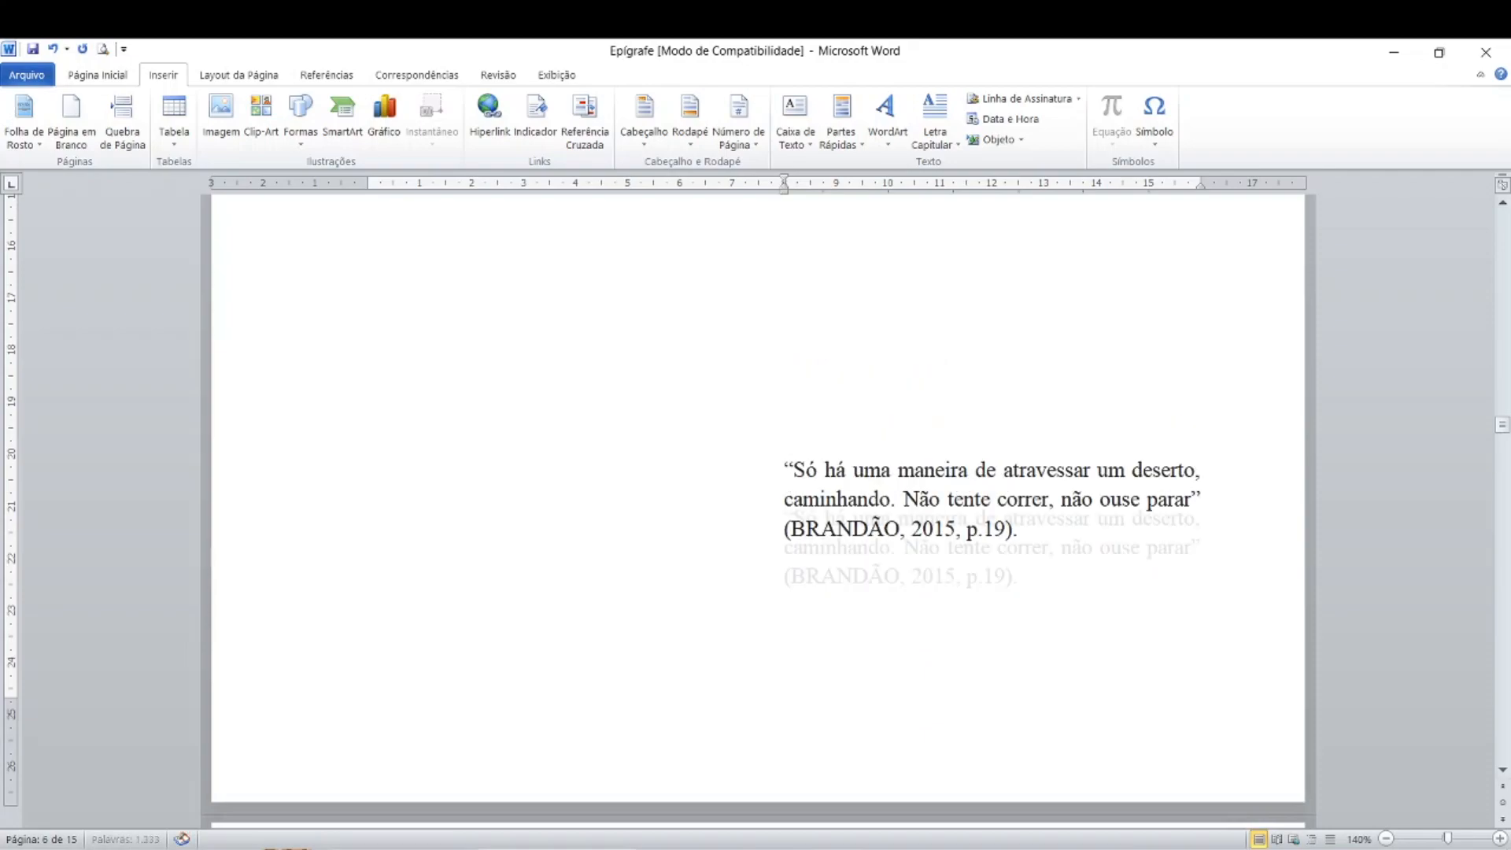
pyautogui.click(816, 580)
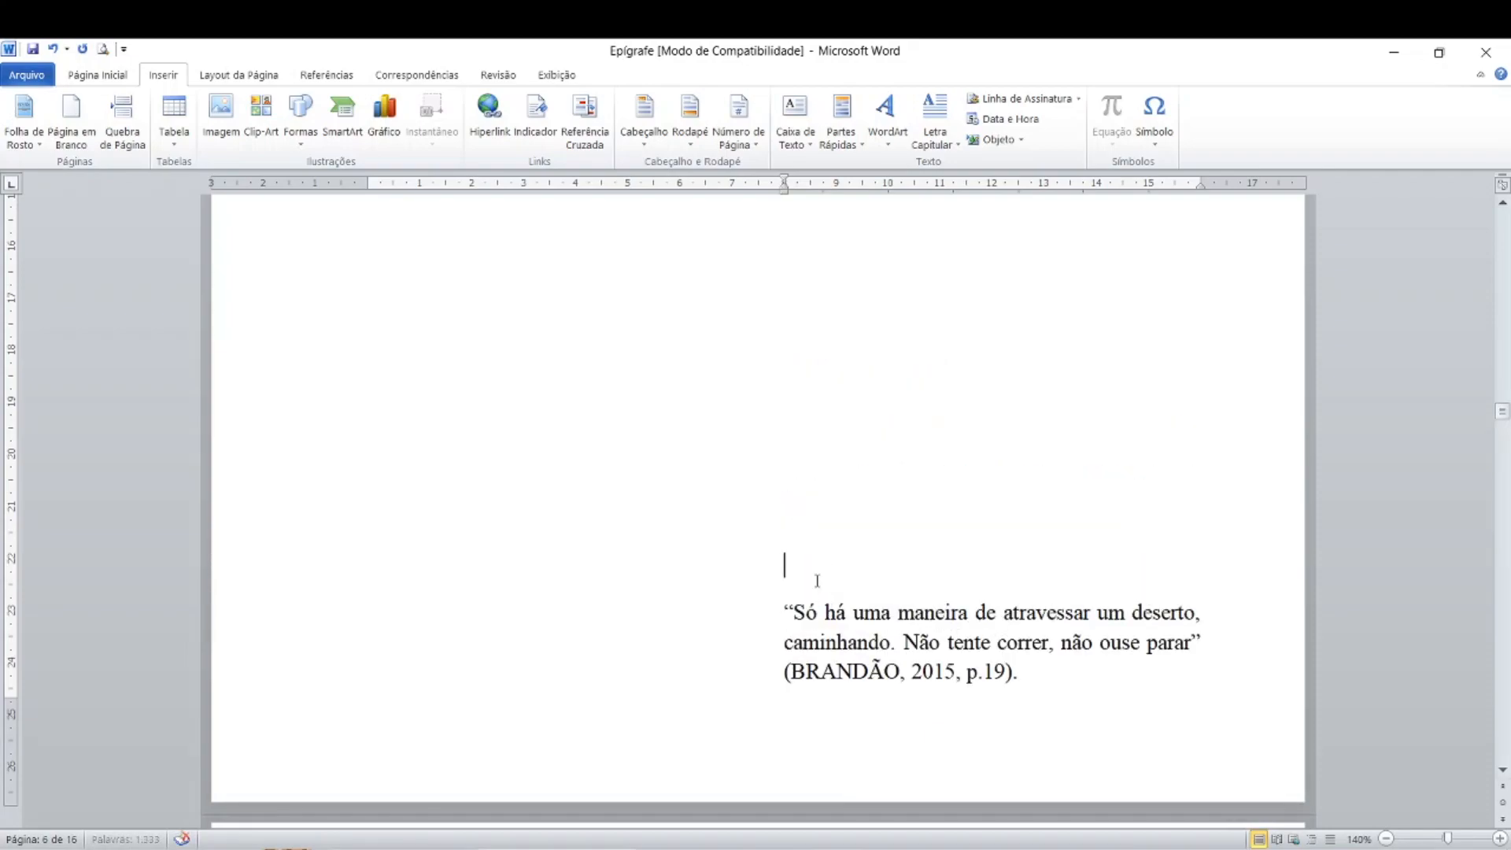
pyautogui.click(836, 632)
# - Remove the extra blank page between the epigraph and the RESUMO page
pyautogui.scroll(-5, 617, 748)
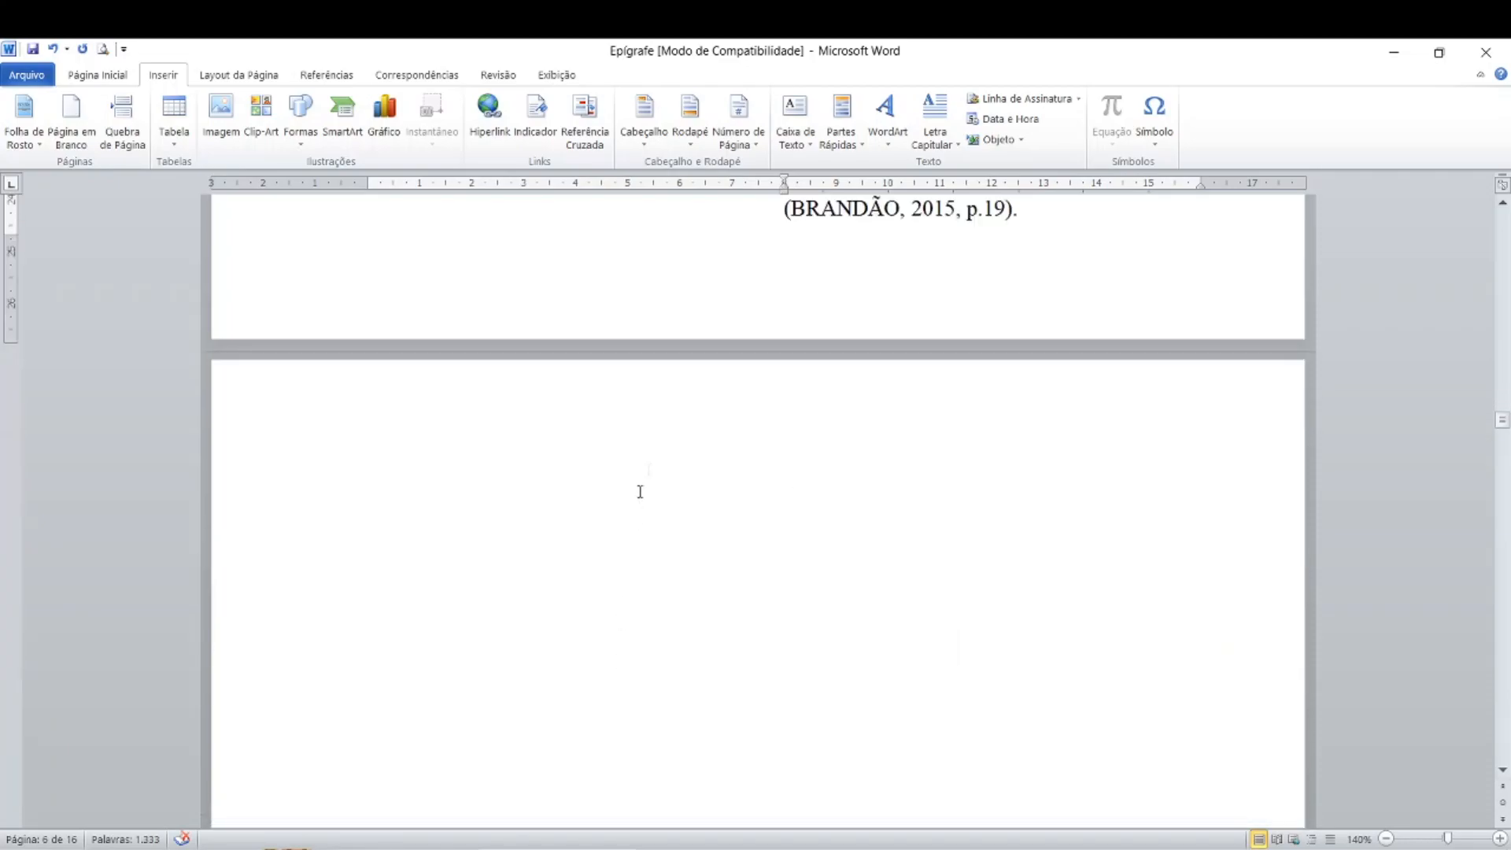
pyautogui.click(655, 448)
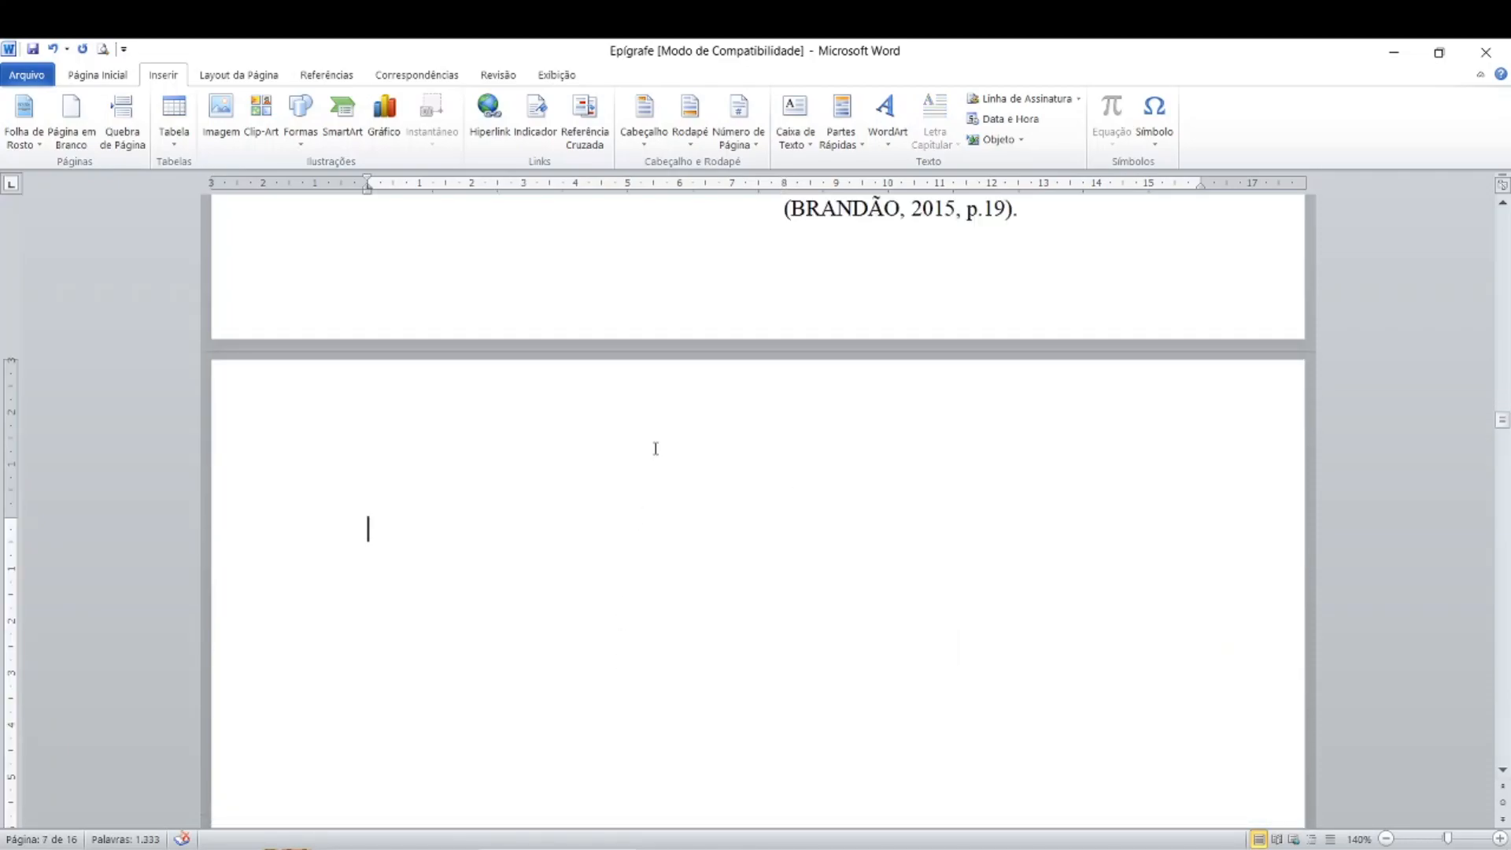
pyautogui.press('BackSpace')
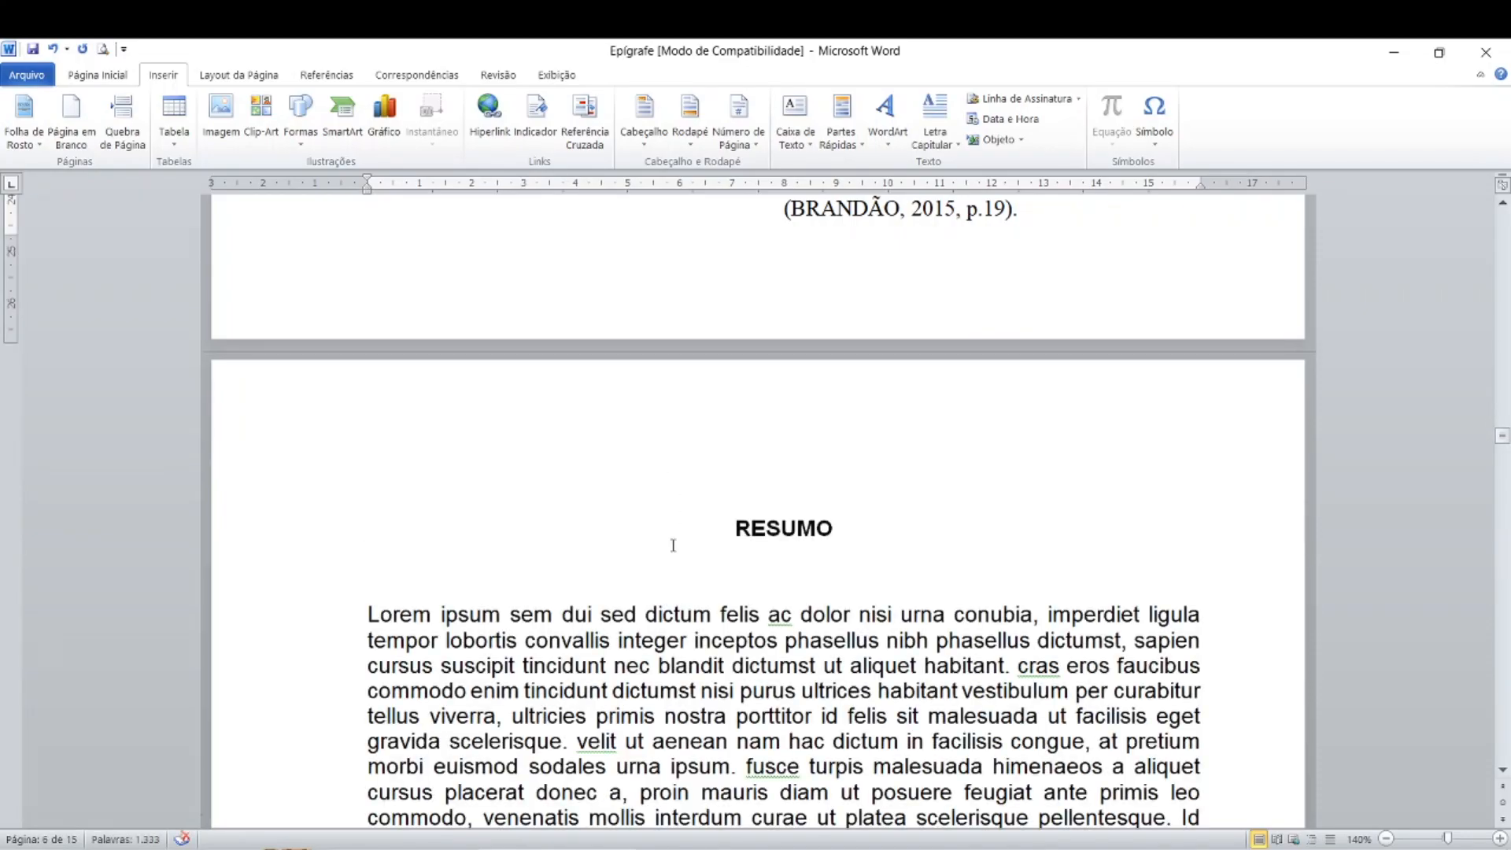
pyautogui.click(738, 532)
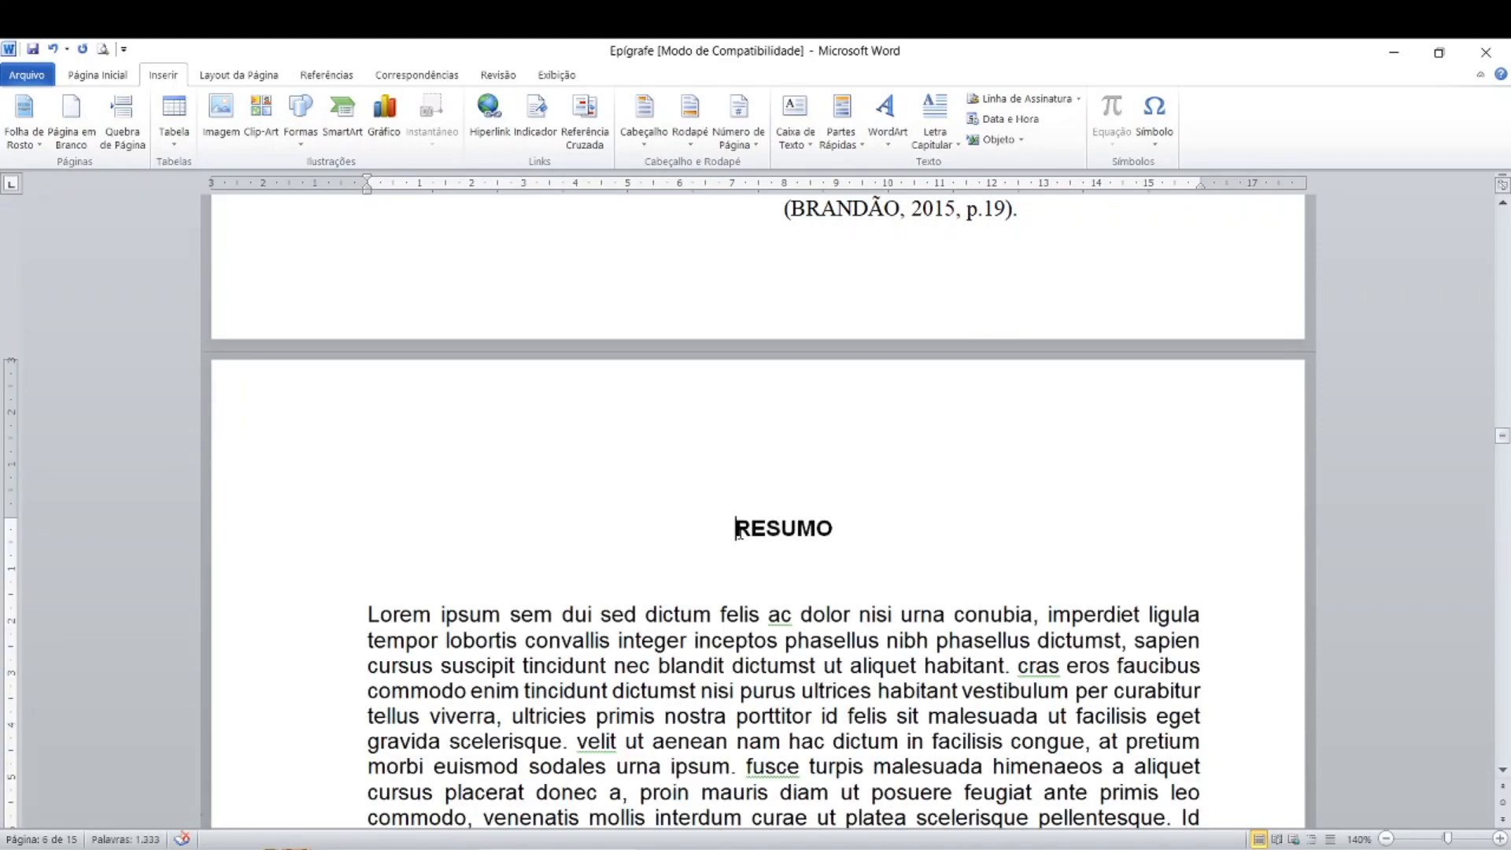
# - Set the quotation's line spacing to 1,5 and delete enough empty space above it to bring it back onto page 6
pyautogui.scroll(5, 763, 573)
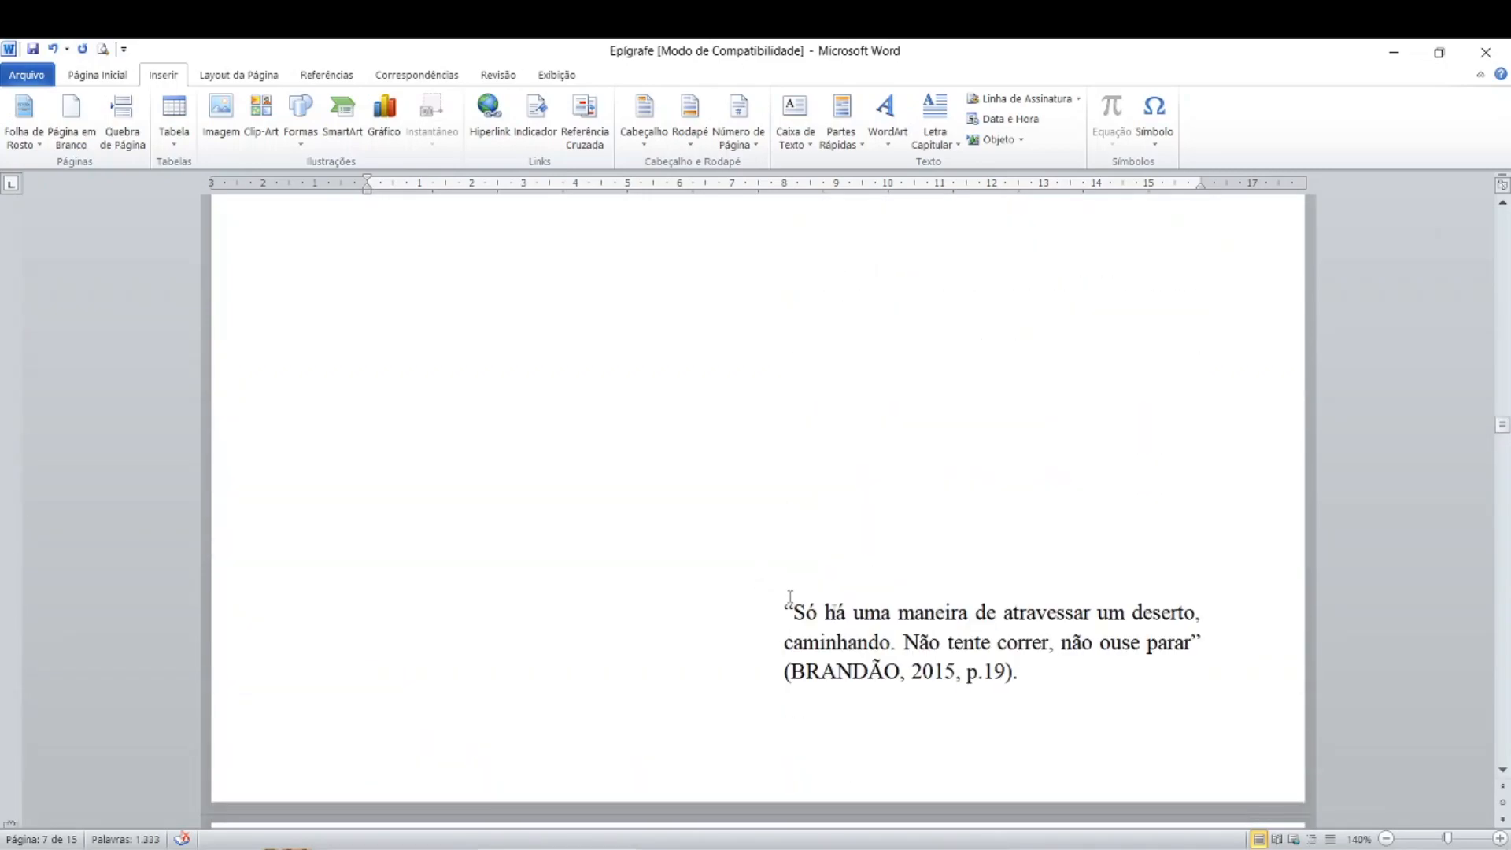
pyautogui.click(882, 640)
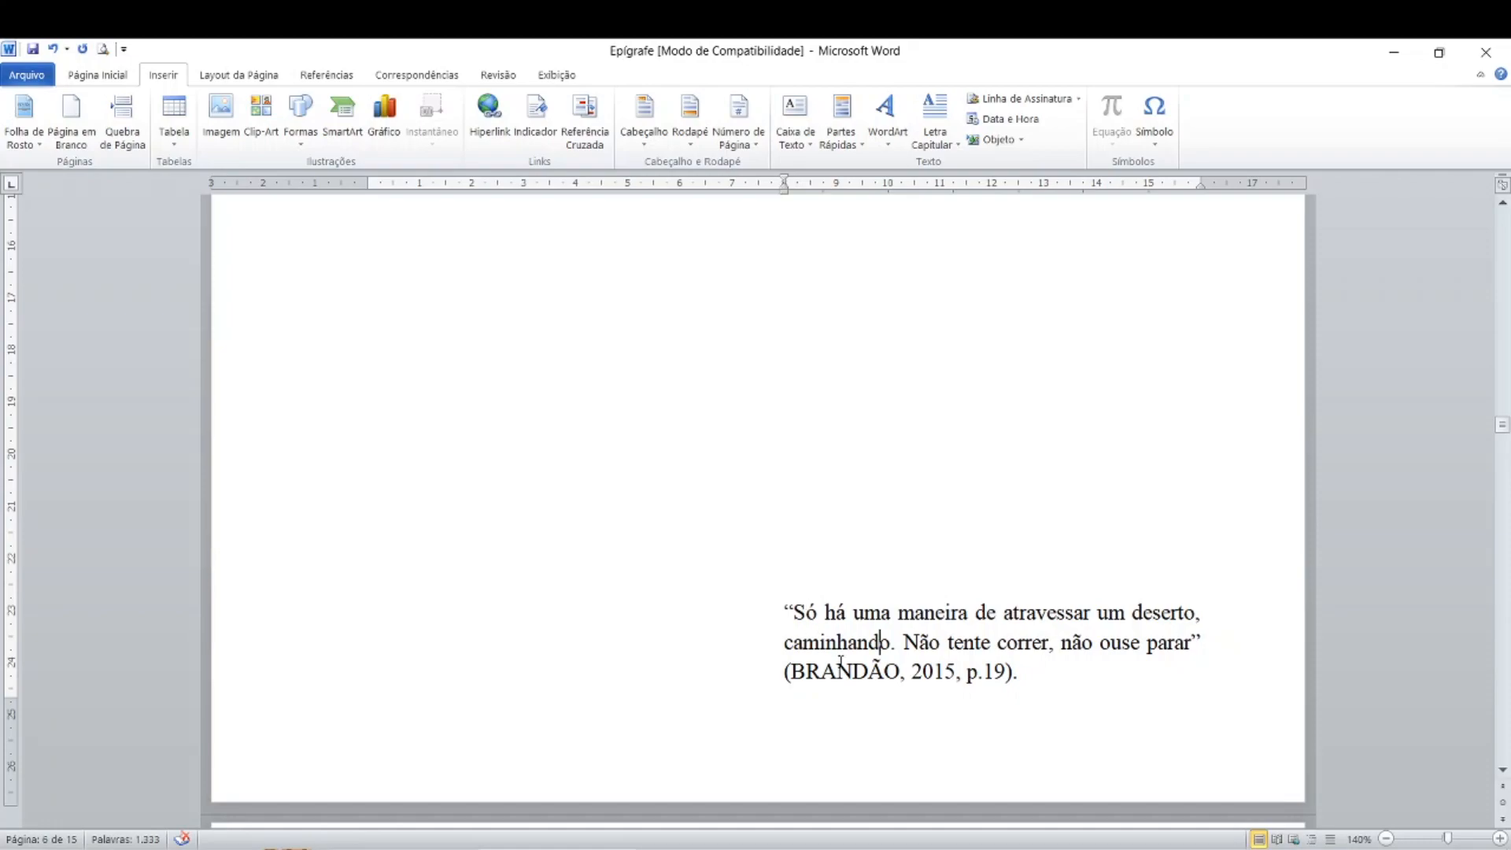
pyautogui.click(787, 612)
pyautogui.moveTo(787, 612); pyautogui.dragTo(1023, 692)
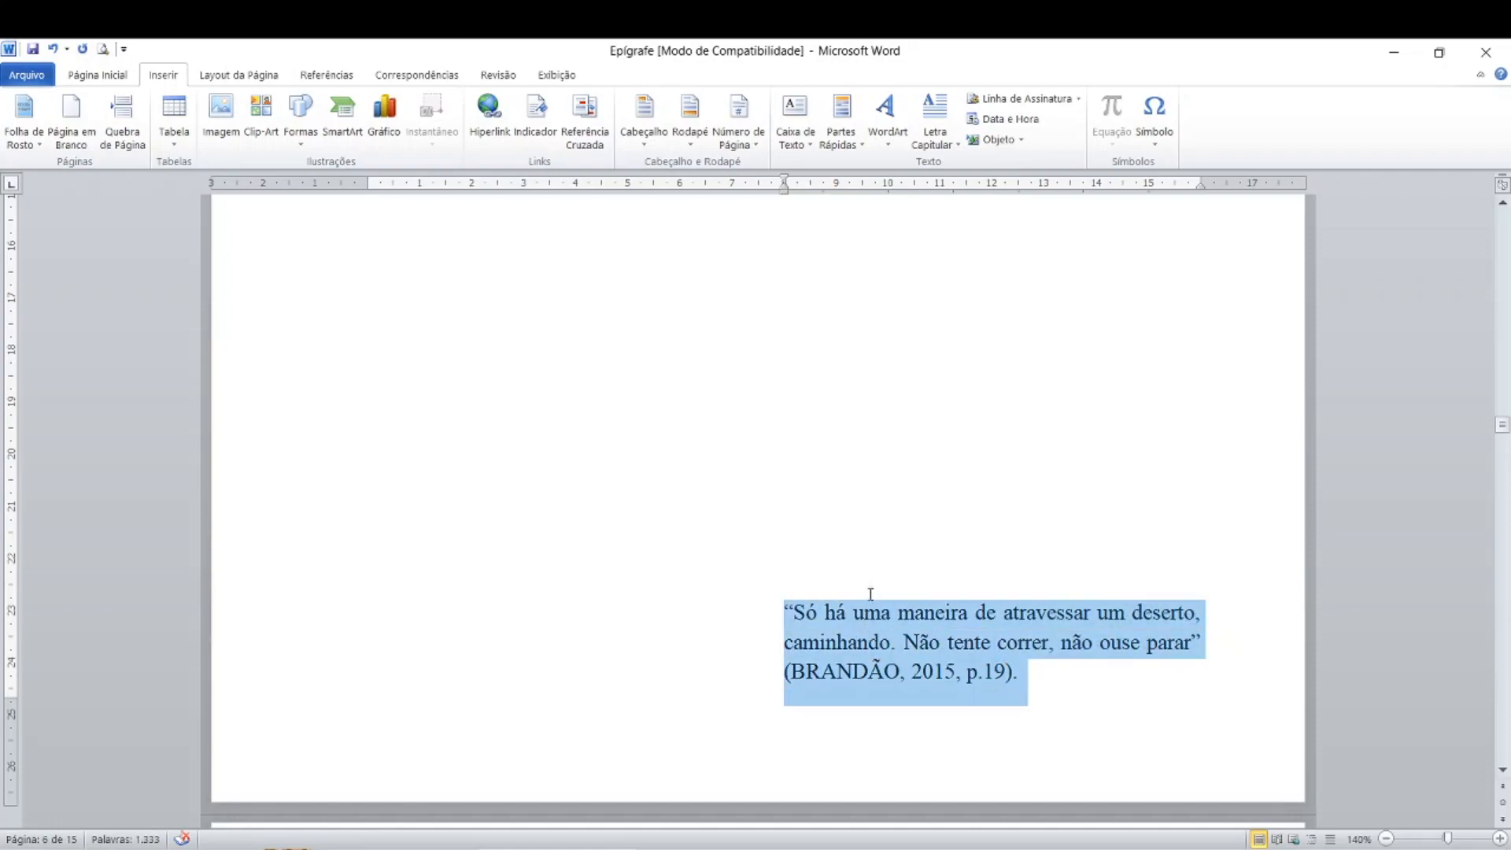
pyautogui.click(125, 75)
pyautogui.click(525, 135)
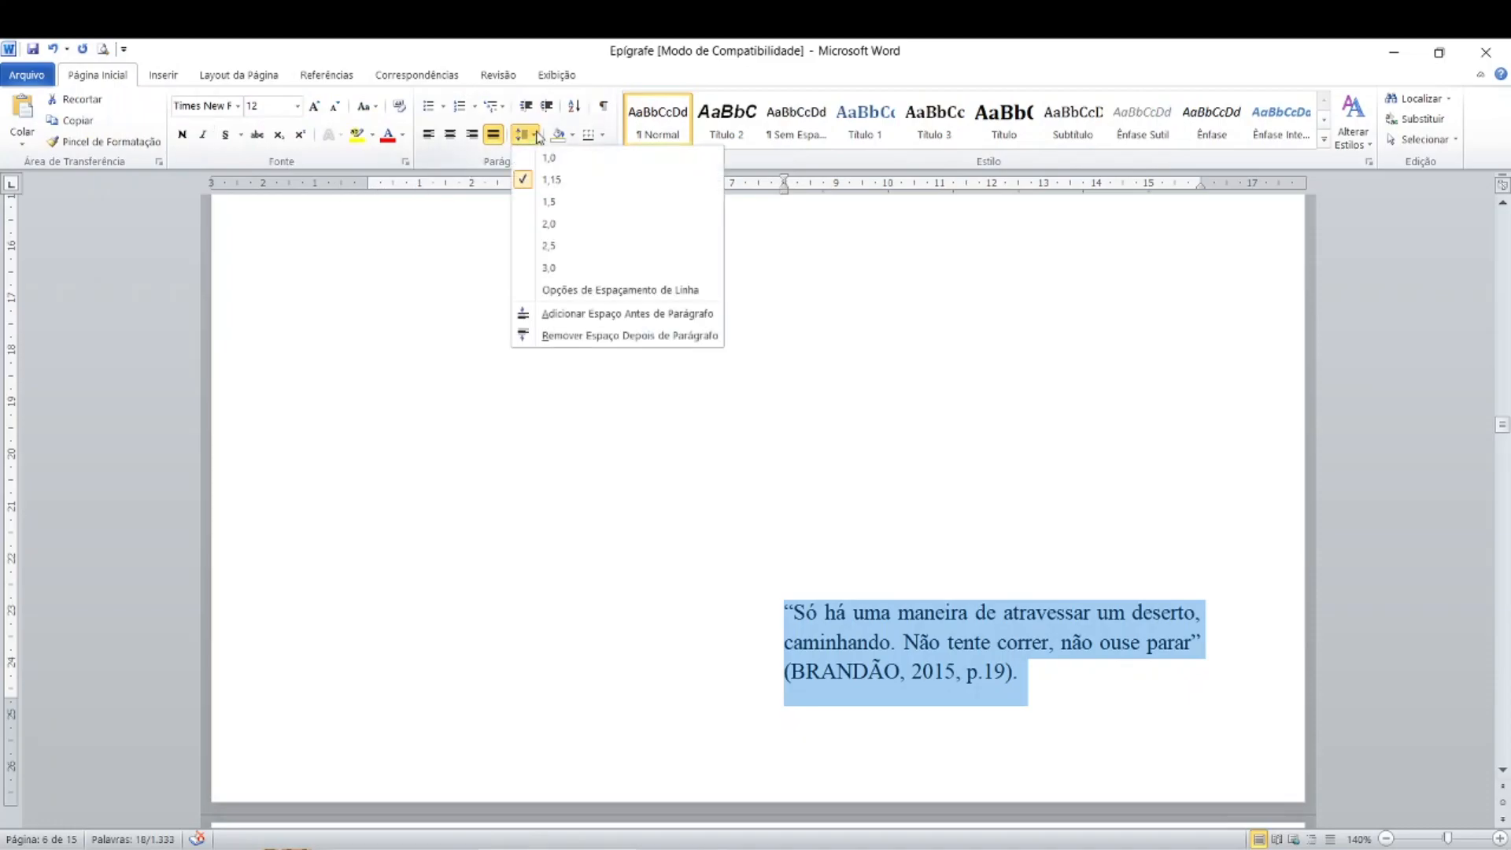
pyautogui.click(527, 203)
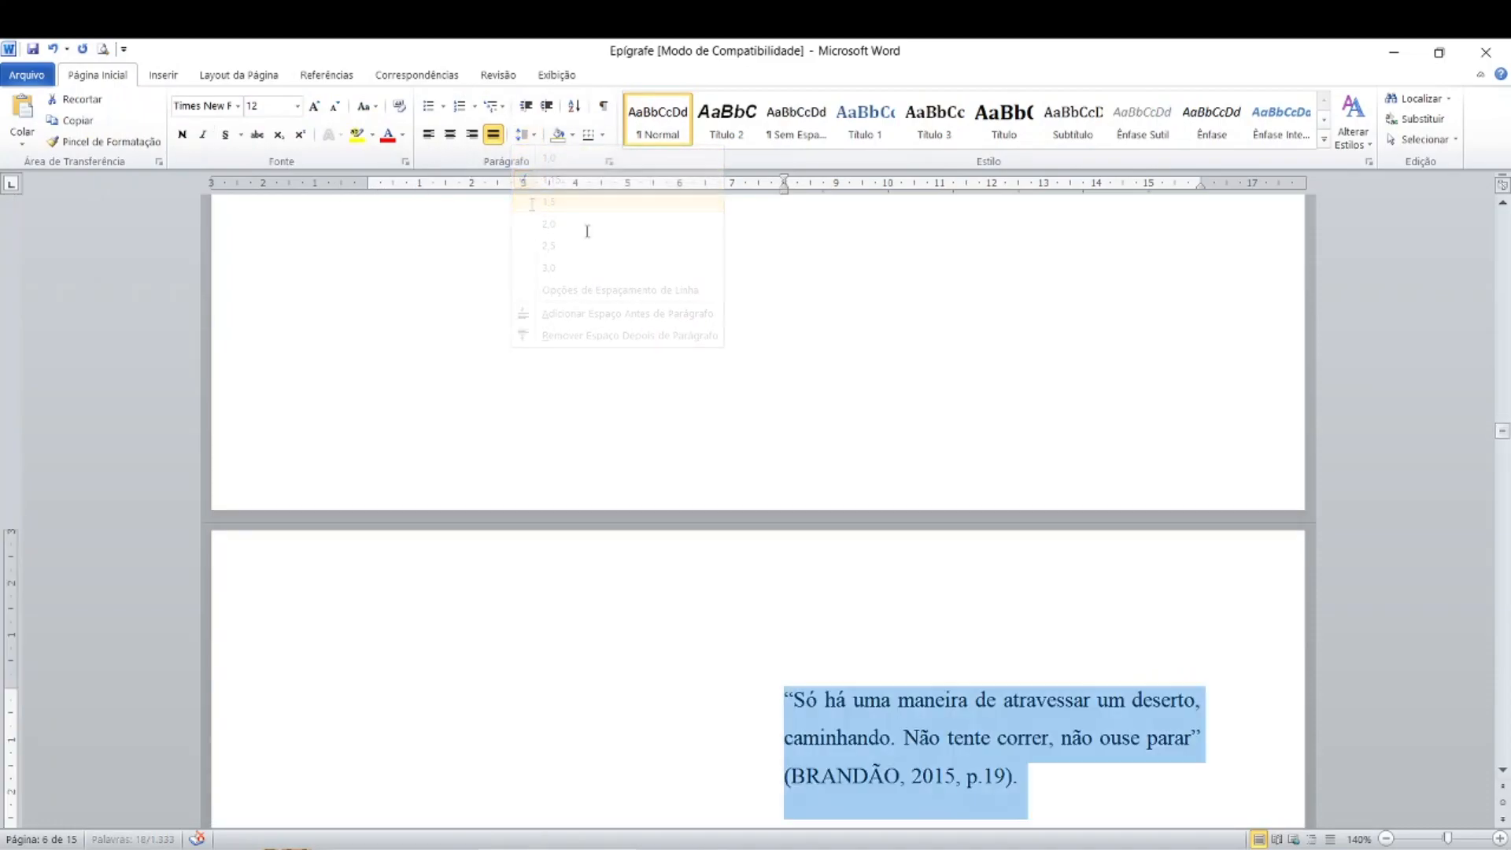
pyautogui.click(858, 327)
pyautogui.press('Delete')
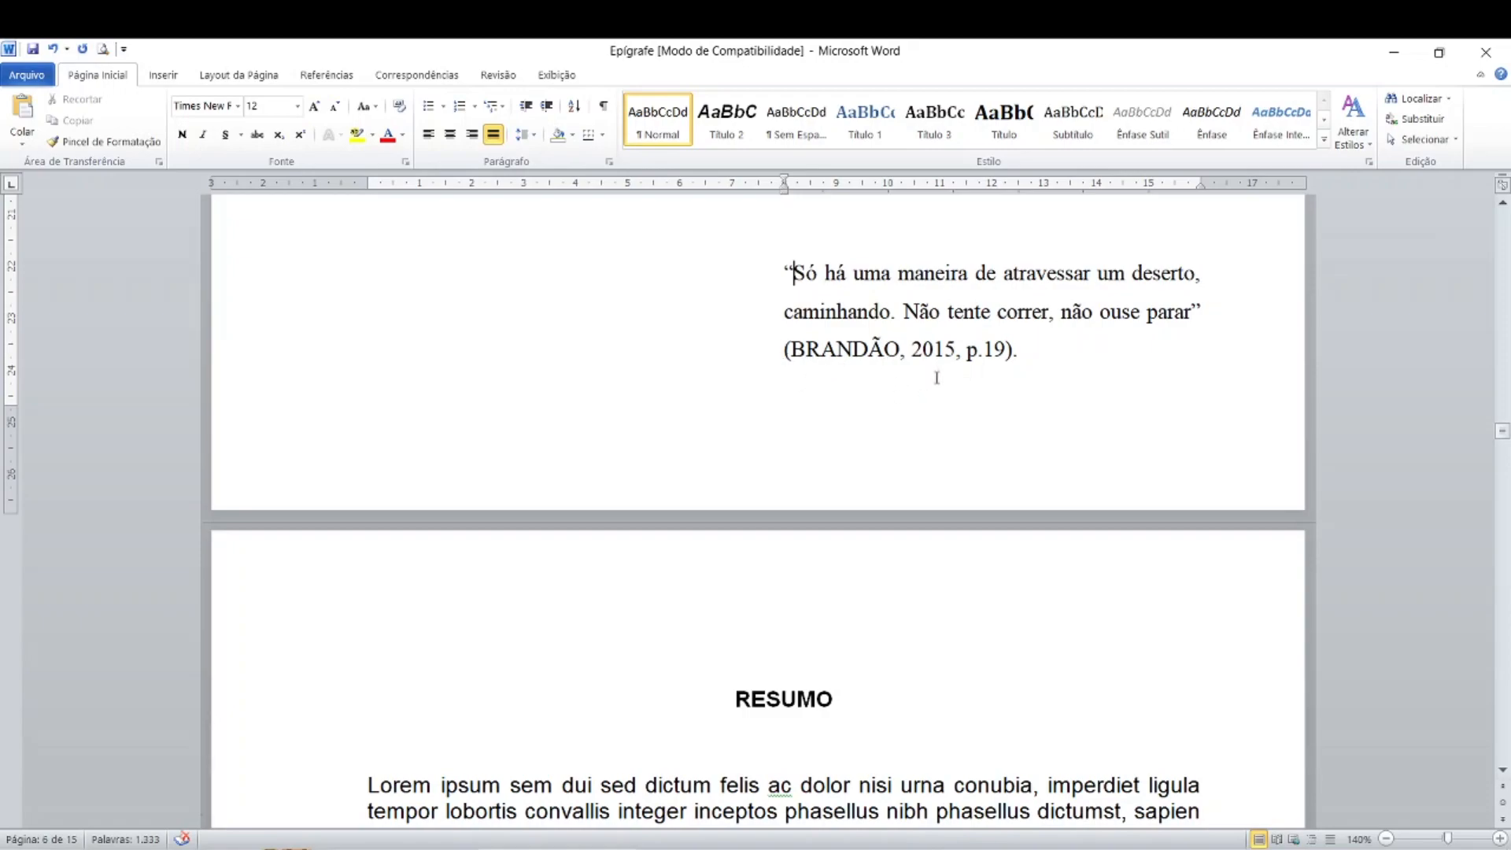
# - Check the source citation under the reformatted quotation, from page number back to author
pyautogui.click(1017, 358)
pyautogui.click(1012, 377)
pyautogui.click(970, 352)
pyautogui.click(838, 349)
# - Center the REFERÊNCIAS heading on the last page of the monograph
pyautogui.moveTo(1503, 431); pyautogui.dragTo(1499, 726)
pyautogui.moveTo(363, 644); pyautogui.dragTo(627, 645)
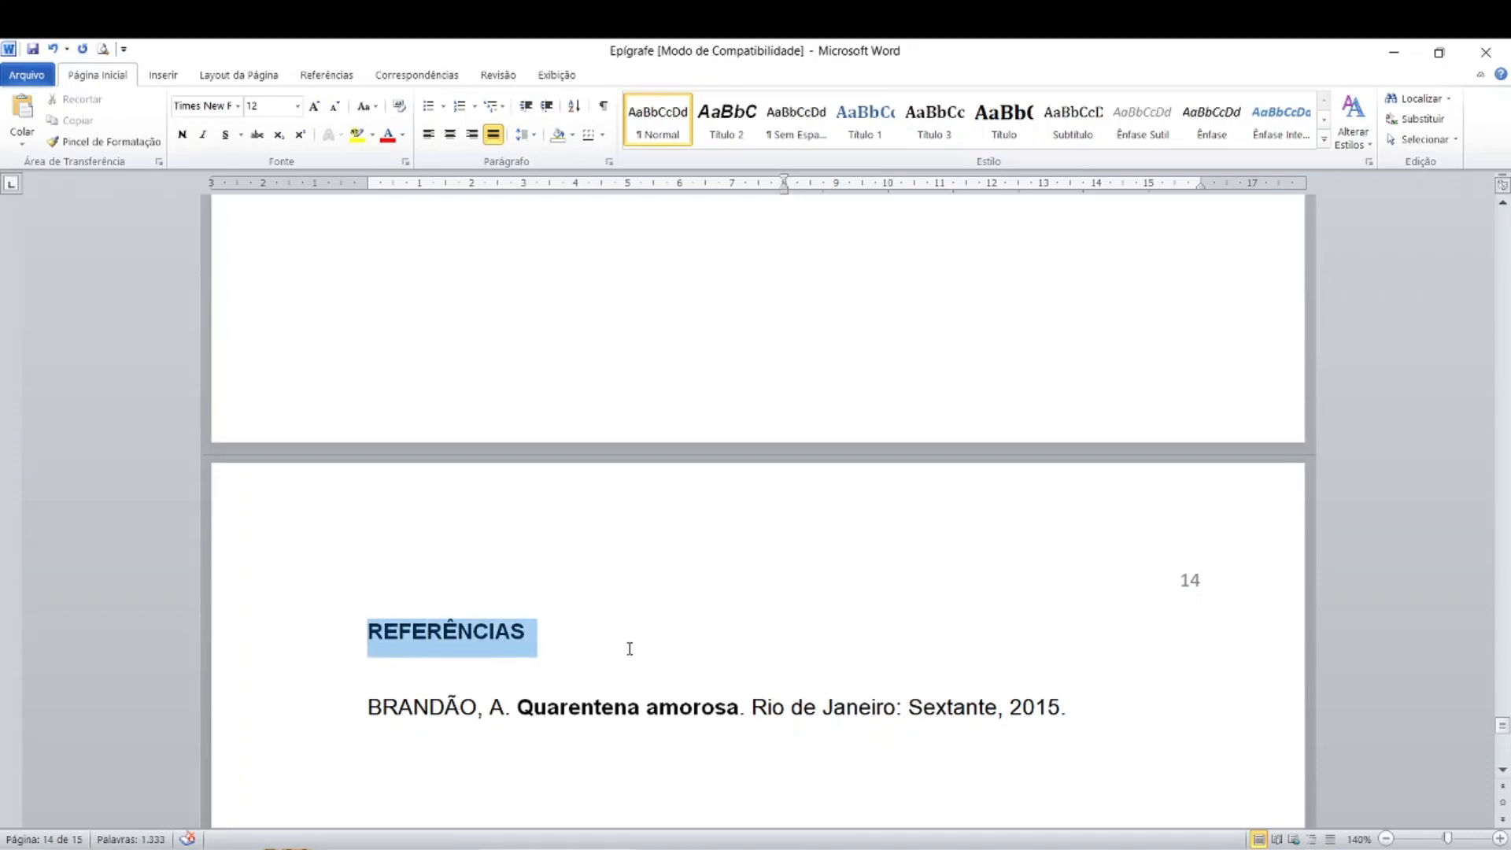
pyautogui.click(458, 136)
pyautogui.click(819, 650)
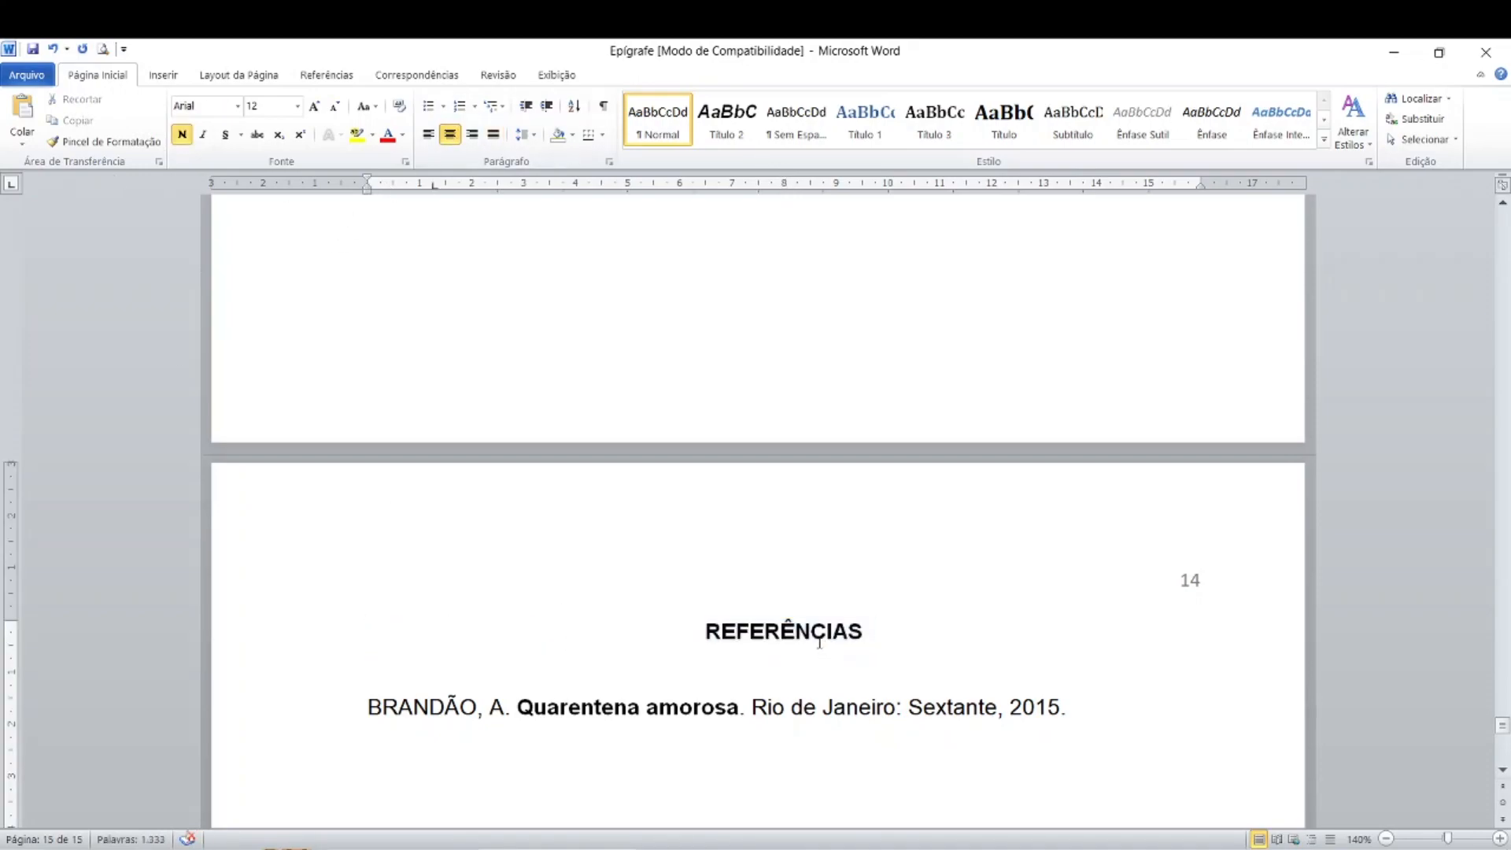
# - Examine the “Quarentena amorosa” entry in the reference list that matches the epigraph's citation
pyautogui.press('ctrl')
pyautogui.click(794, 712)
pyautogui.press('ctrl')
pyautogui.press('ctrl')
pyautogui.press('ctrl')
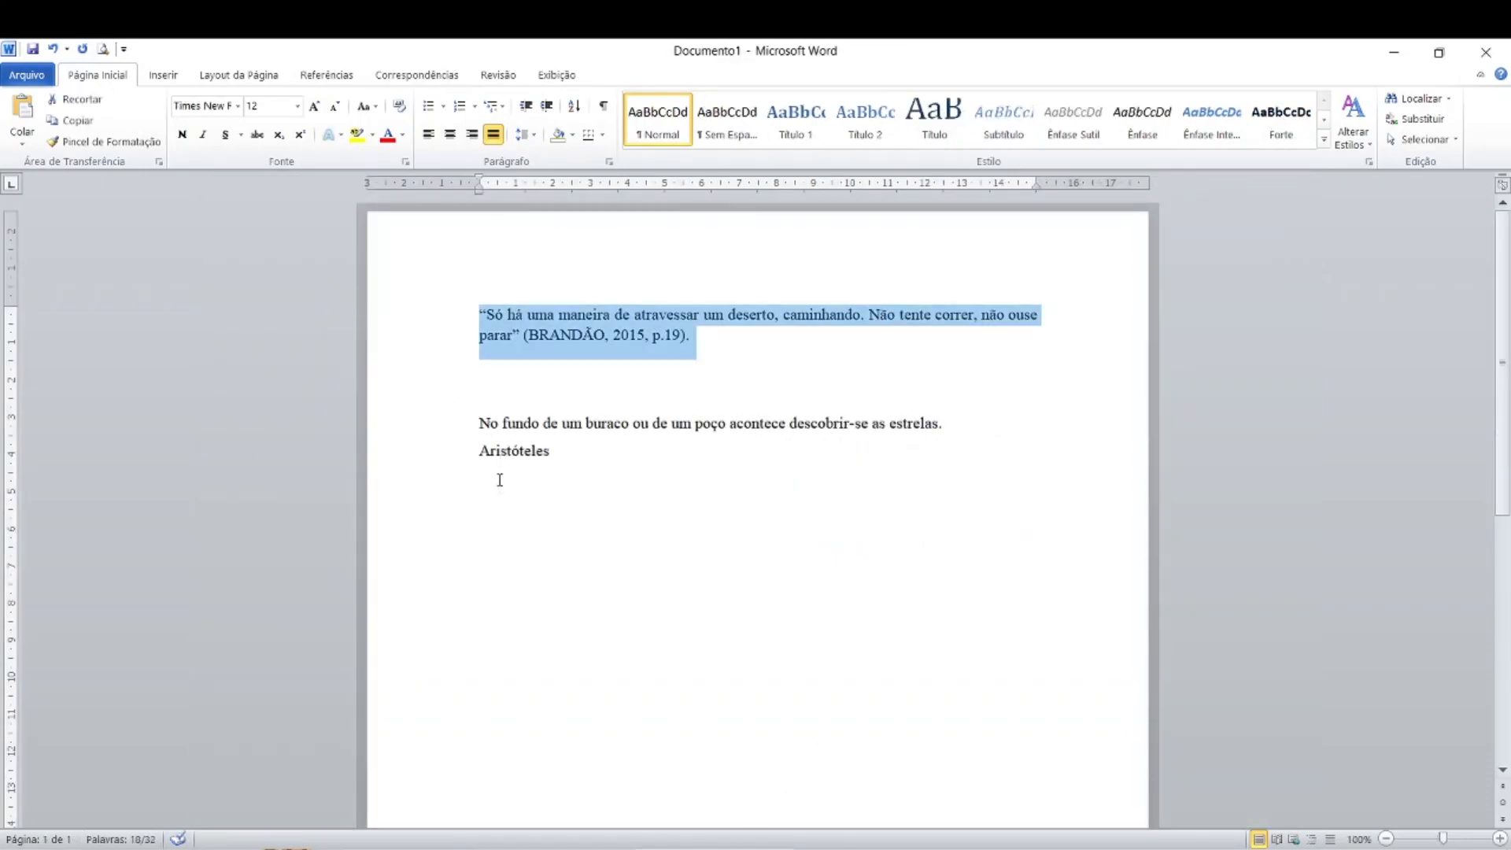
# - Copy the “No fundo de um buraco ou de um poço” quotation with its Aristóteles line from Documento1 and replace the monograph's epigraph with it
pyautogui.click(499, 479)
pyautogui.moveTo(478, 423); pyautogui.dragTo(580, 465)
pyautogui.hotkey('ctrl', 'c')
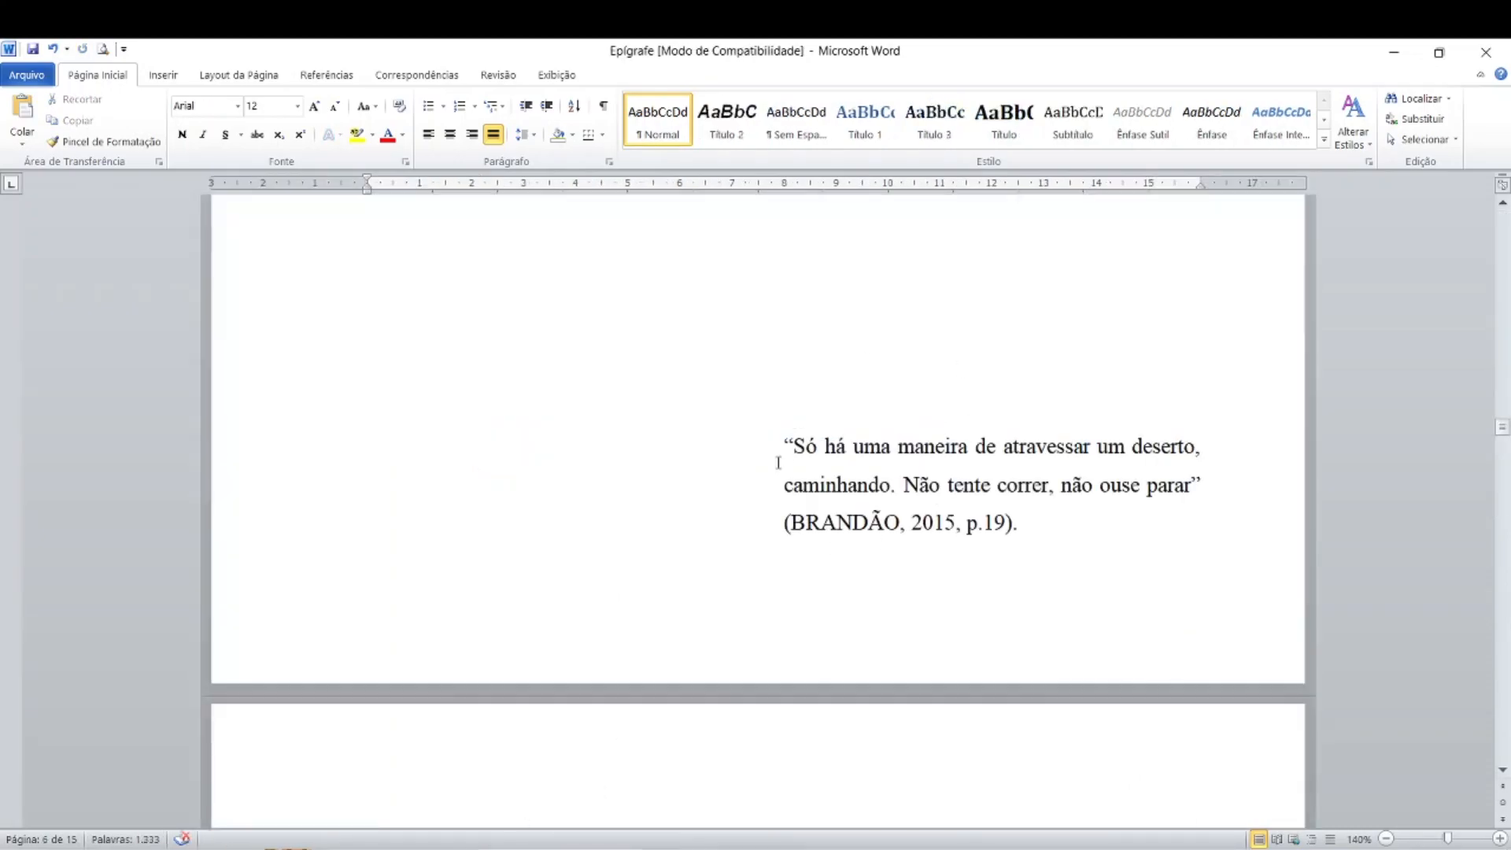
pyautogui.moveTo(778, 444); pyautogui.dragTo(1067, 529)
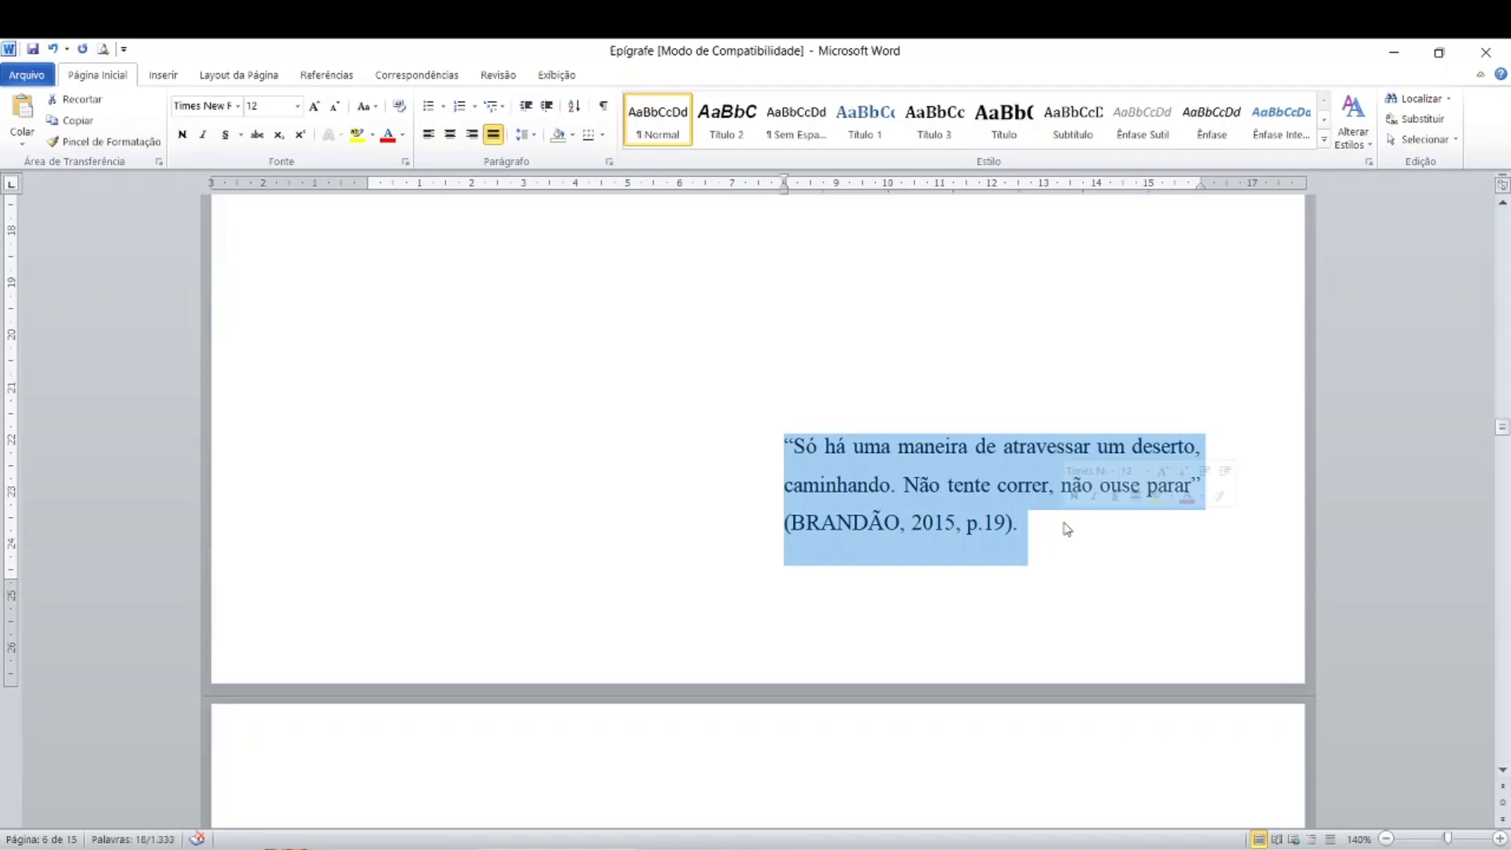
pyautogui.hotkey('ctrl', 'v')
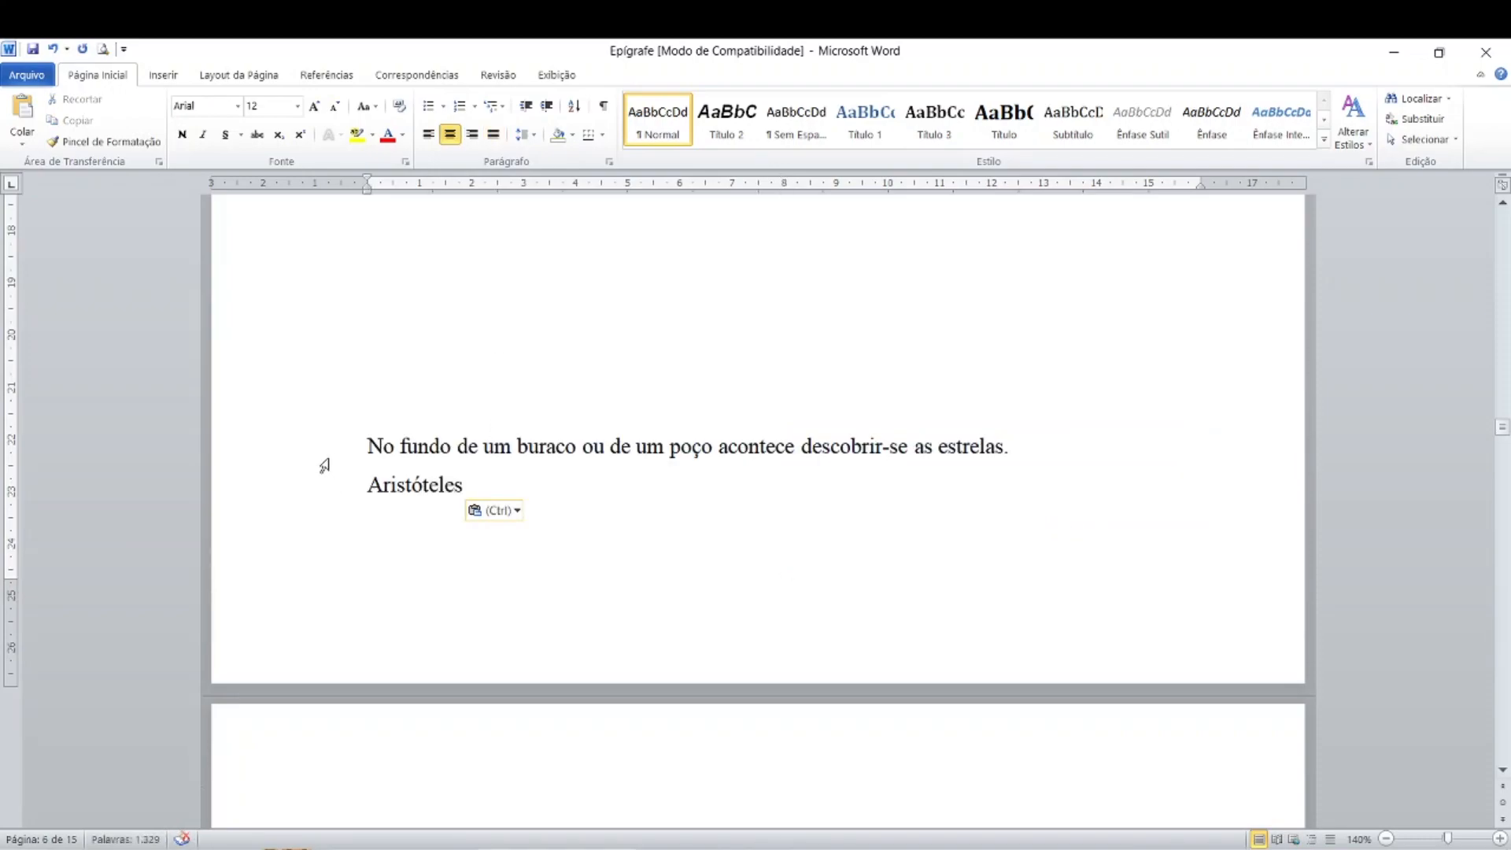
# - Indent the new quotation and its Aristóteles line to the 8 cm mark
pyautogui.moveTo(367, 443); pyautogui.dragTo(506, 499)
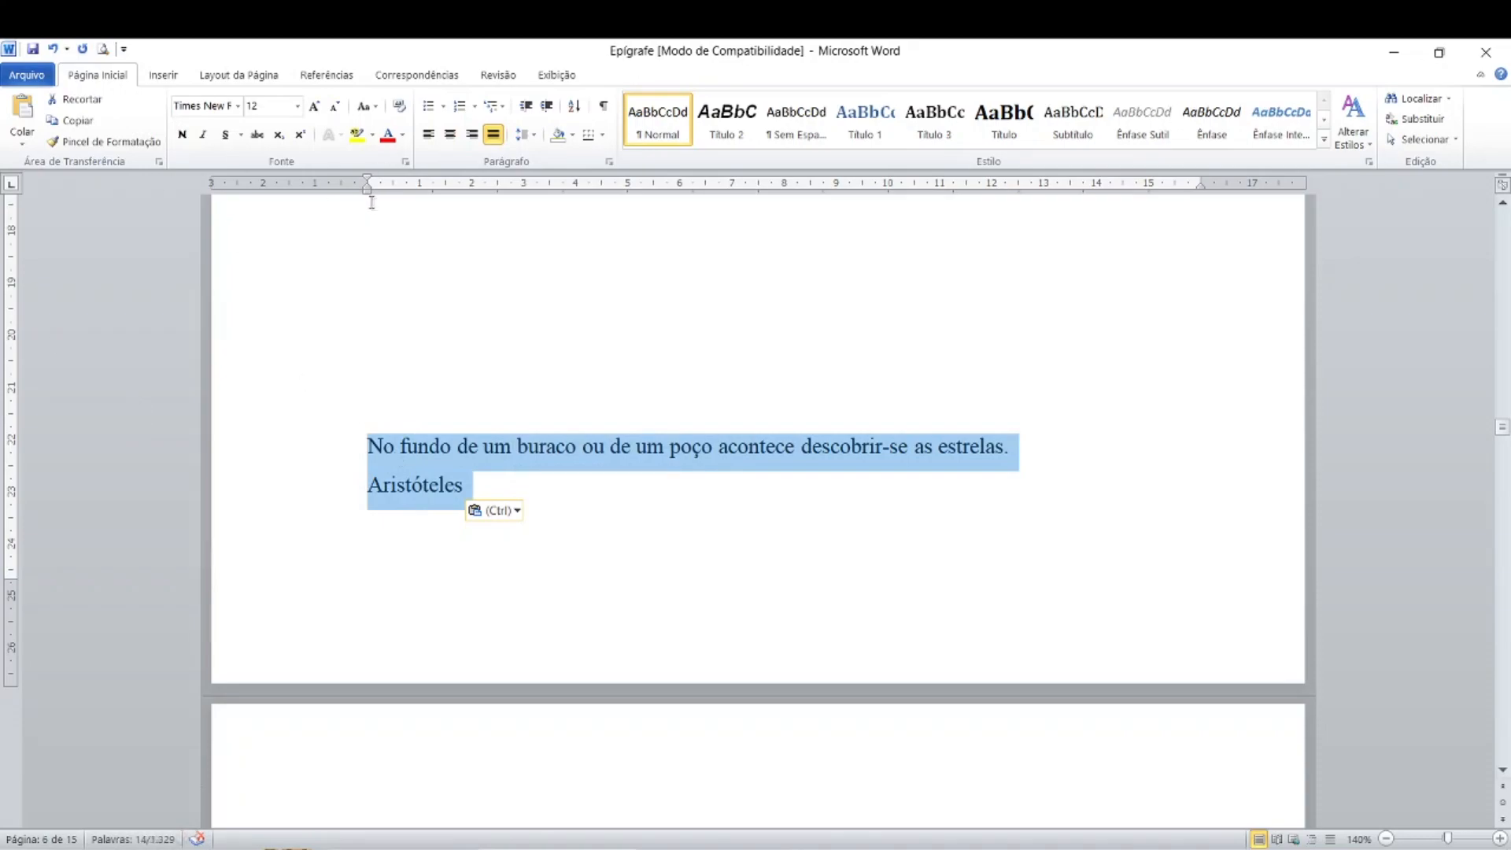
pyautogui.moveTo(366, 189); pyautogui.dragTo(786, 207)
pyautogui.click(835, 541)
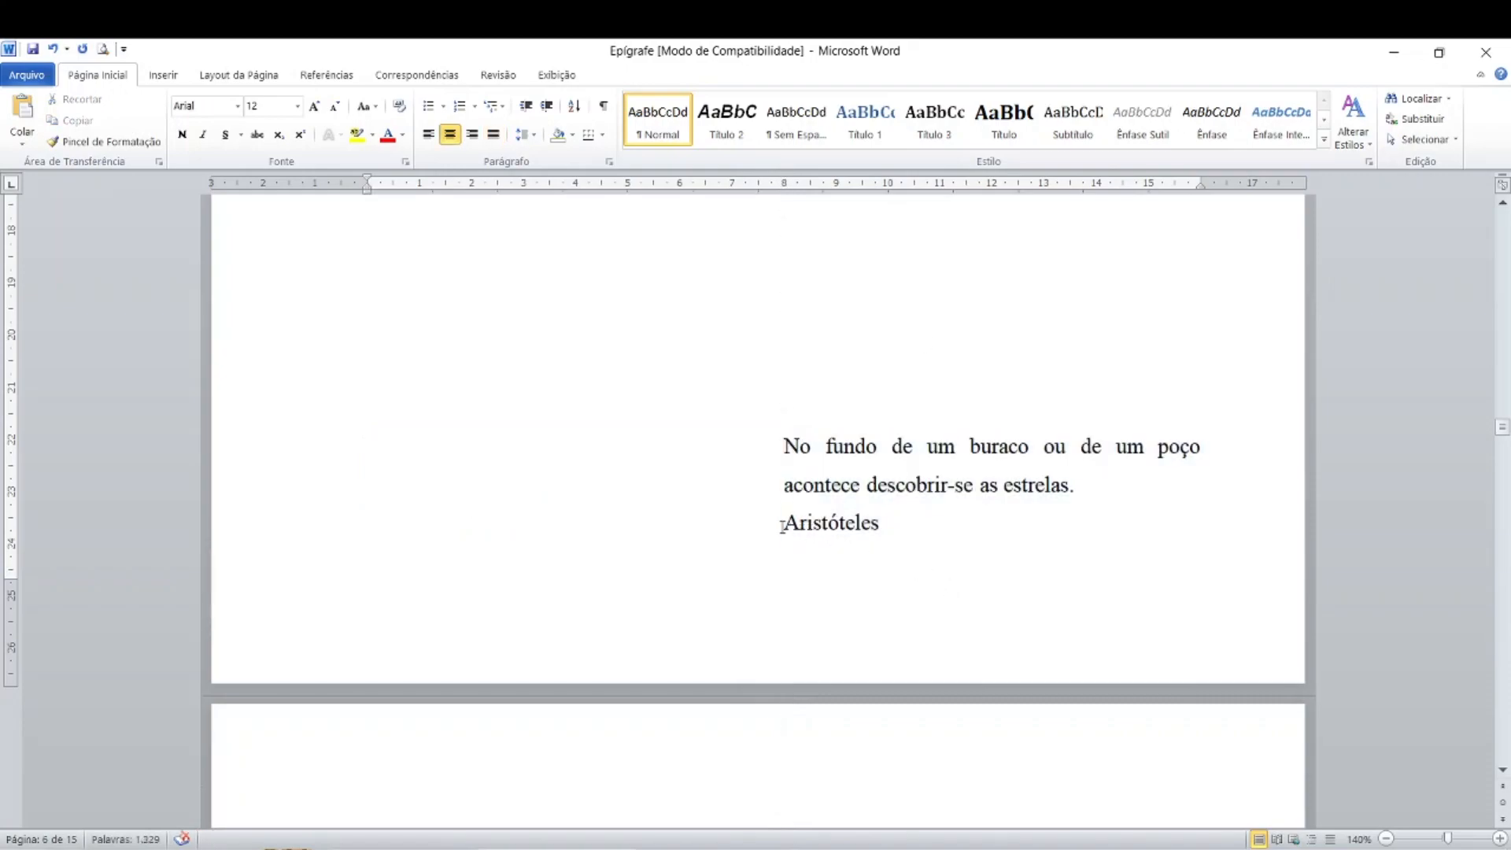
# - Right-align the author line Aristóteles beneath the quotation
pyautogui.moveTo(781, 525); pyautogui.dragTo(921, 528)
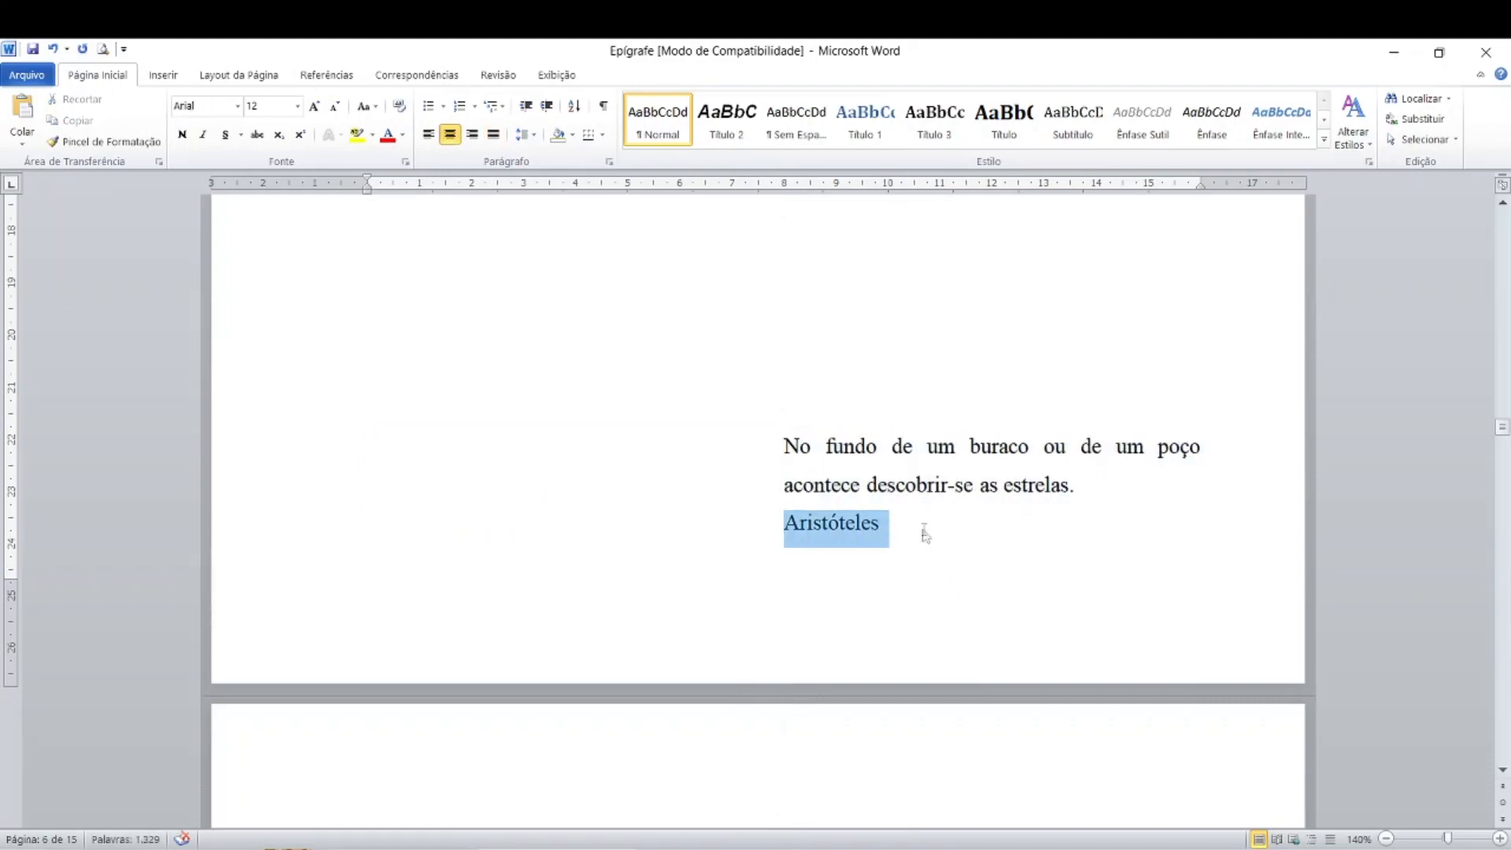
pyautogui.click(473, 136)
pyautogui.click(956, 450)
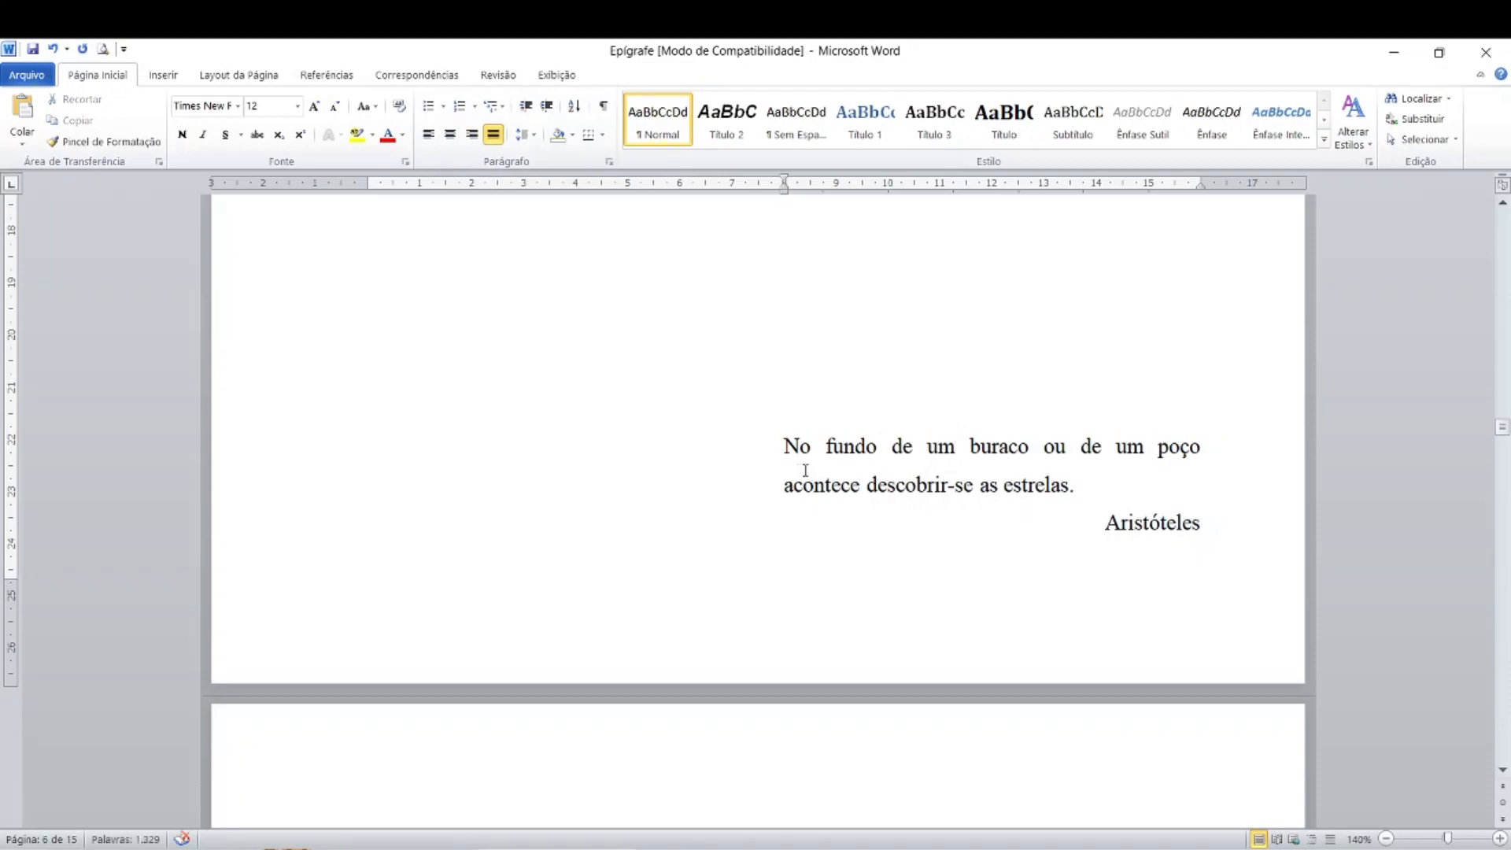
# - Examine the Aristóteles epigraph on page 6, checking the alignment of the quotation and of its author line
pyautogui.moveTo(785, 446); pyautogui.dragTo(1086, 490)
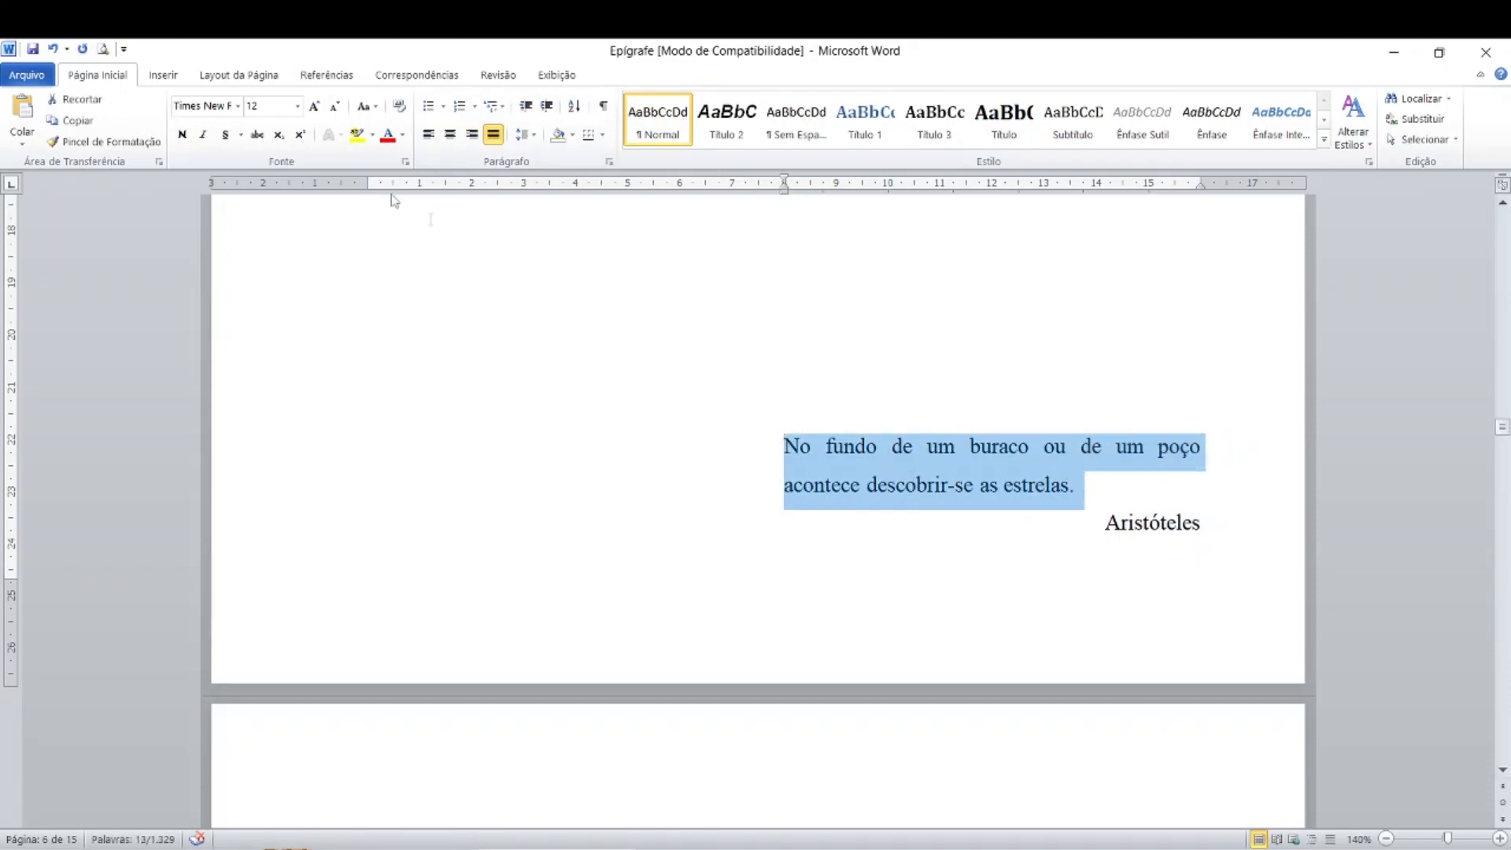
pyautogui.press('ctrl')
pyautogui.click(1149, 521)
pyautogui.press('ctrl')
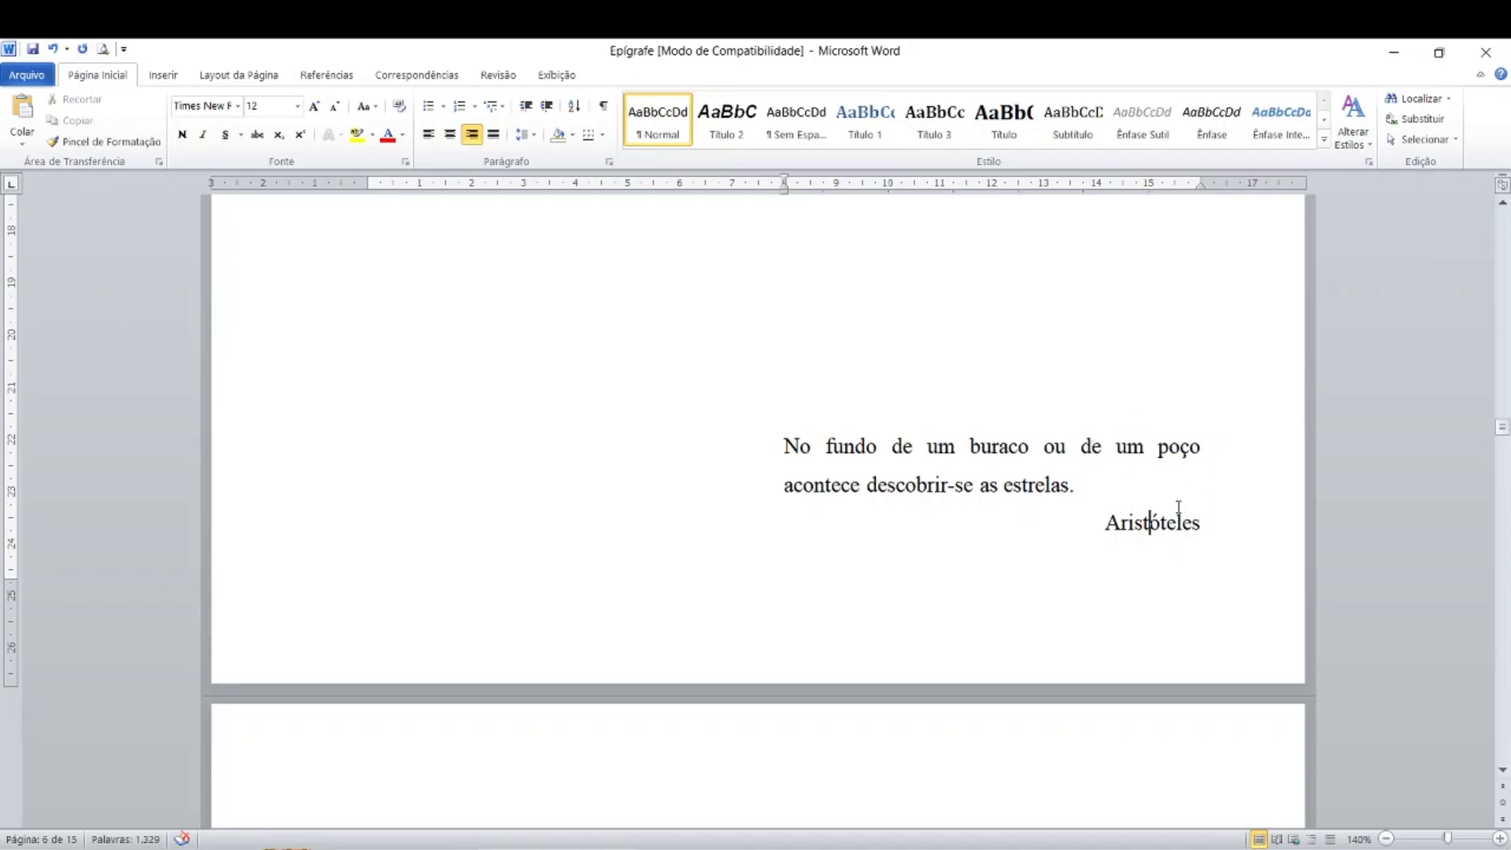
pyautogui.click(1178, 532)
pyautogui.click(947, 477)
pyautogui.click(779, 443)
pyautogui.click(779, 443)
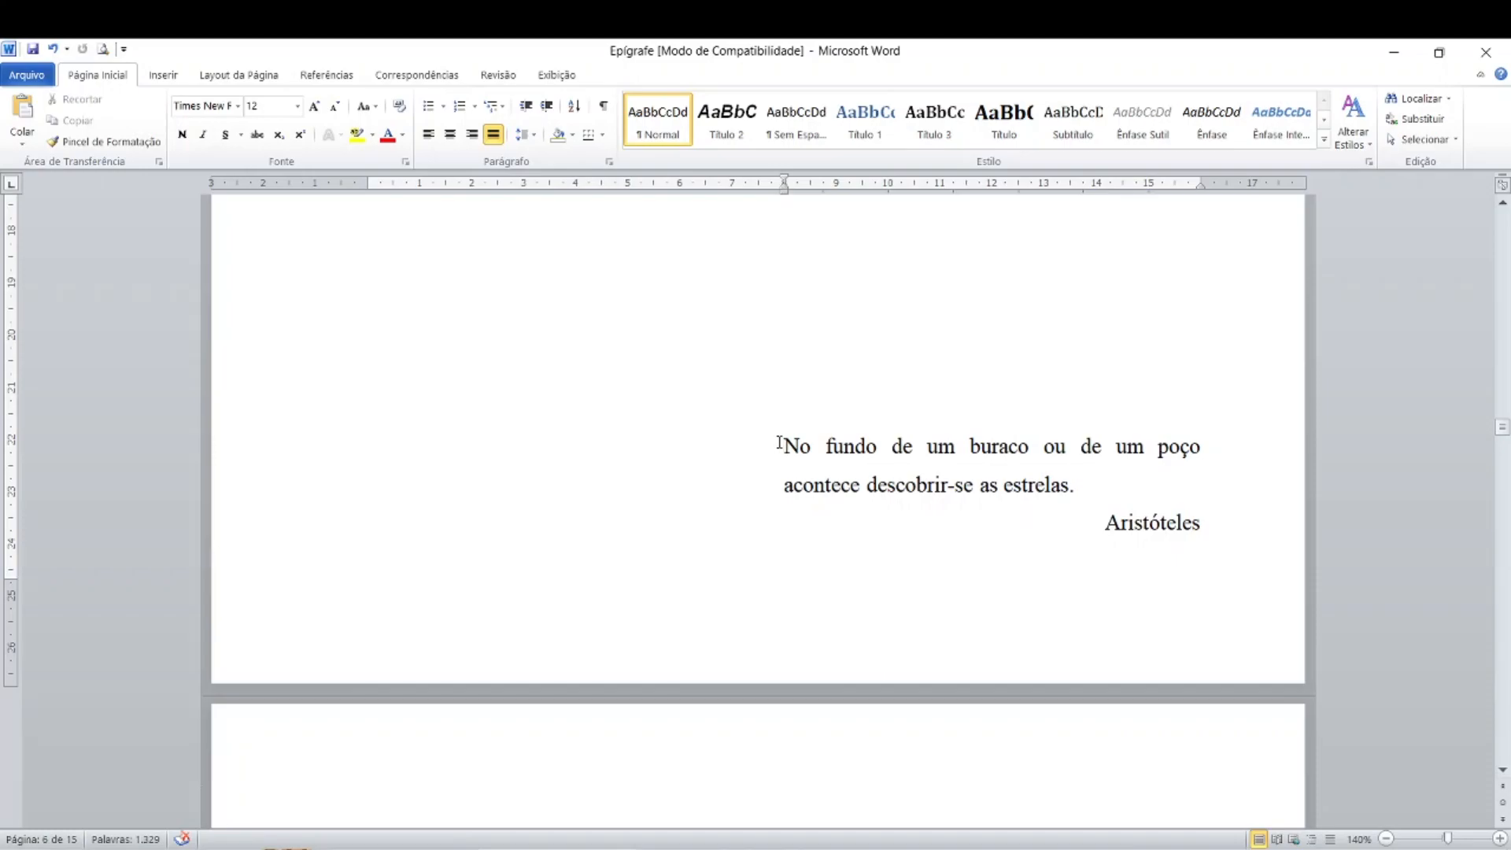
pyautogui.click(781, 446)
# - Switch to Adobe Acrobat Reader and examine the sample epigraphs by Fernando Pessoa and Helen Keller on page 71 of Manual_UFPR_2022.pdf
pyautogui.hotkey('alt', 'Tab')
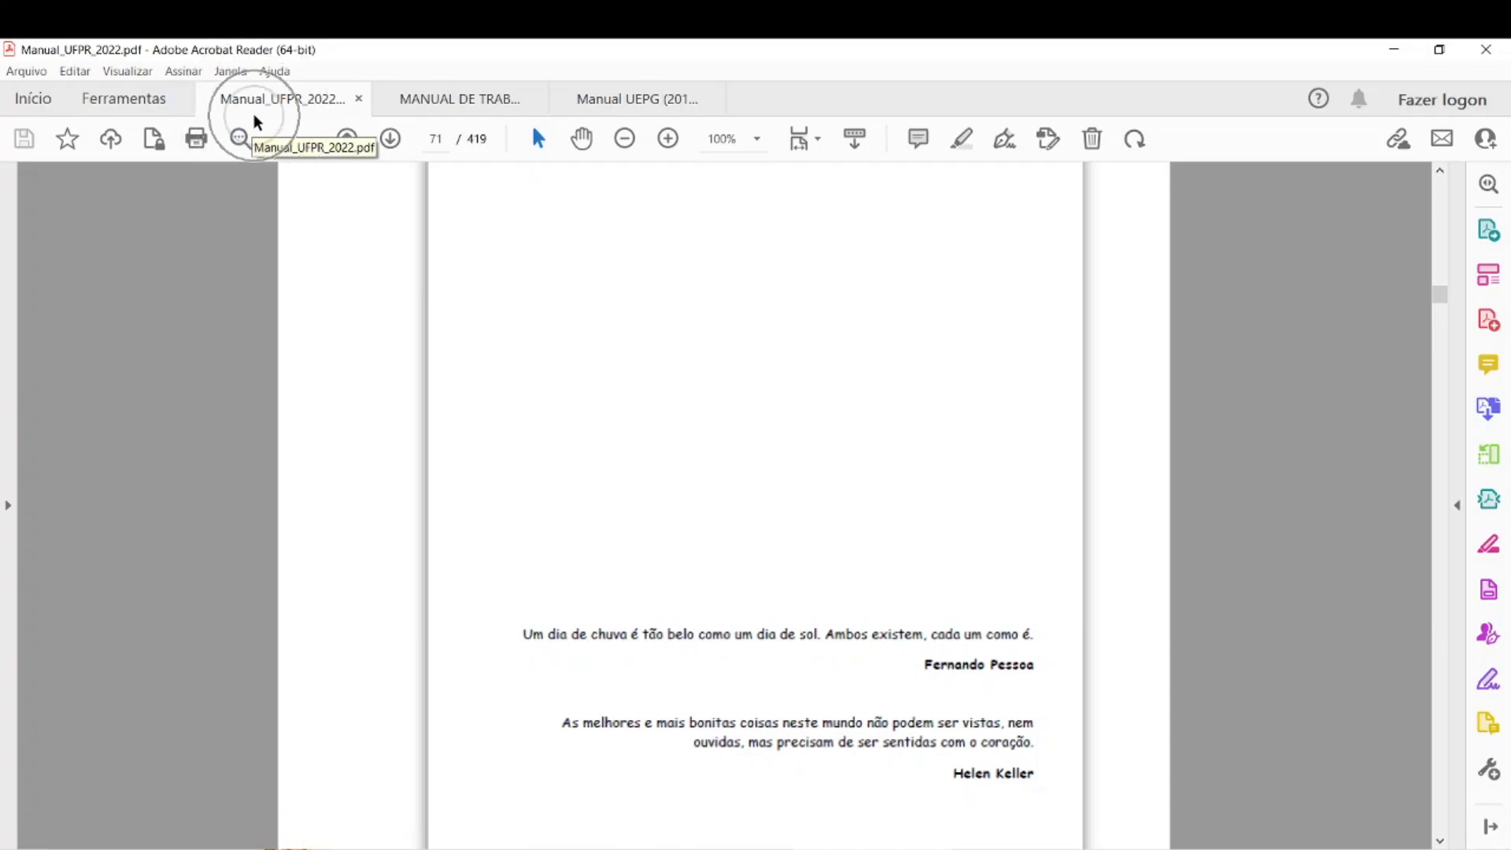
pyautogui.scroll(-3, 734, 644)
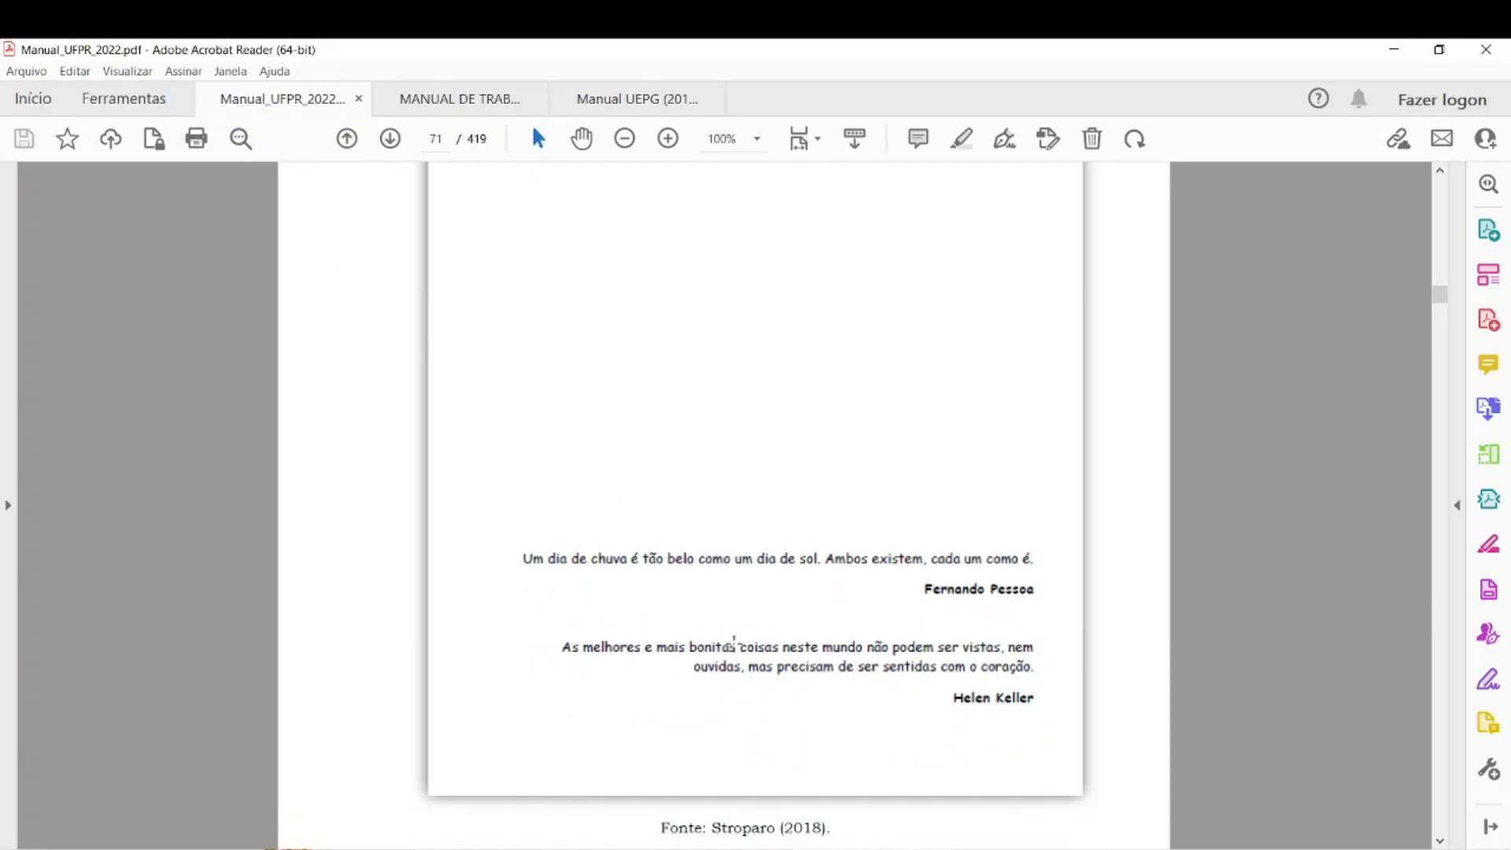
pyautogui.scroll(-2, 733, 644)
pyautogui.scroll(2, 733, 642)
pyautogui.click(883, 534)
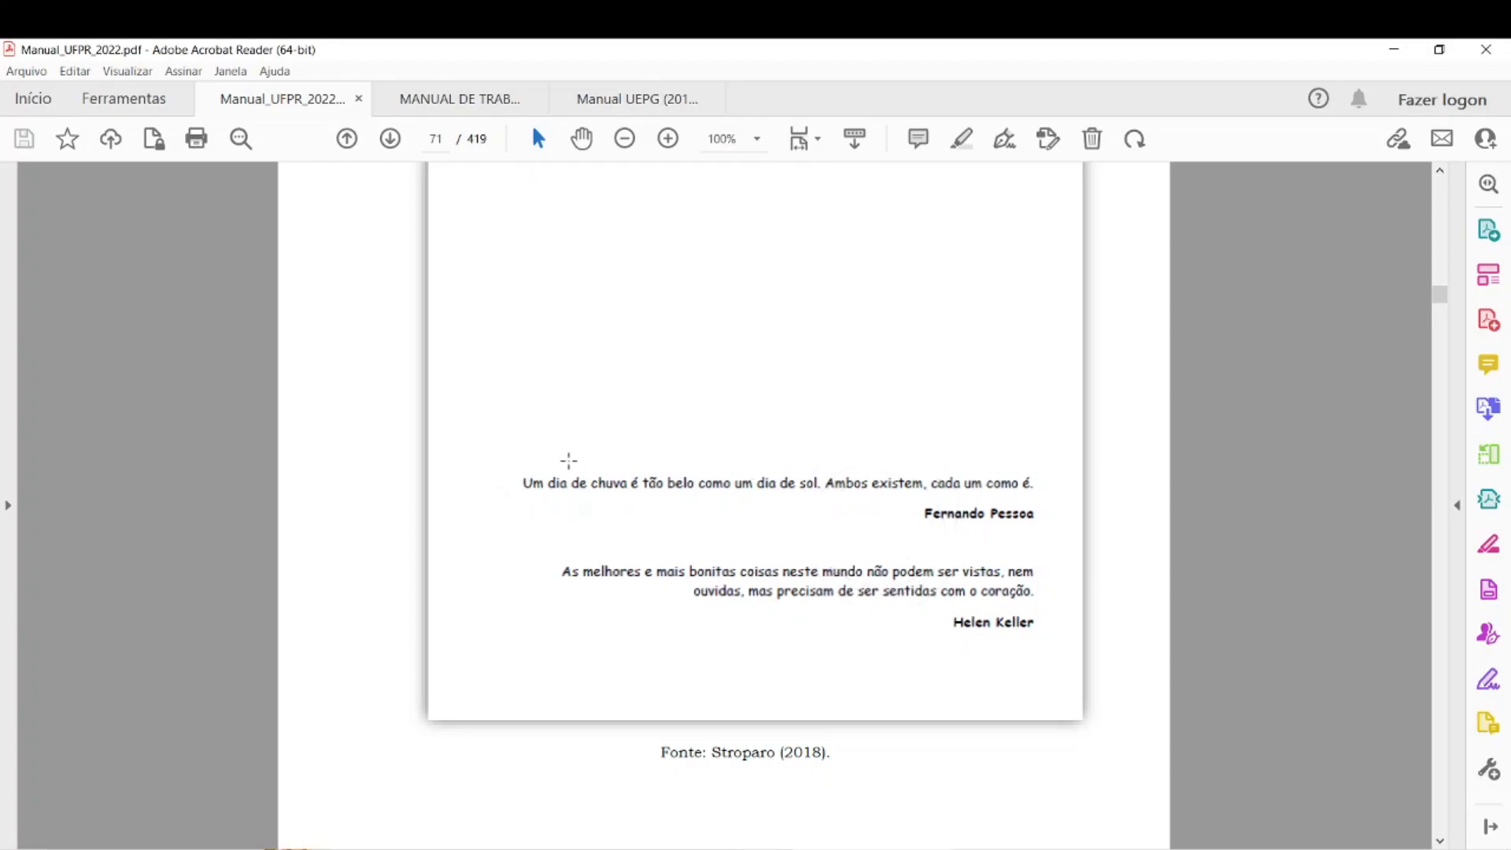
pyautogui.click(726, 512)
pyautogui.click(982, 476)
pyautogui.click(990, 519)
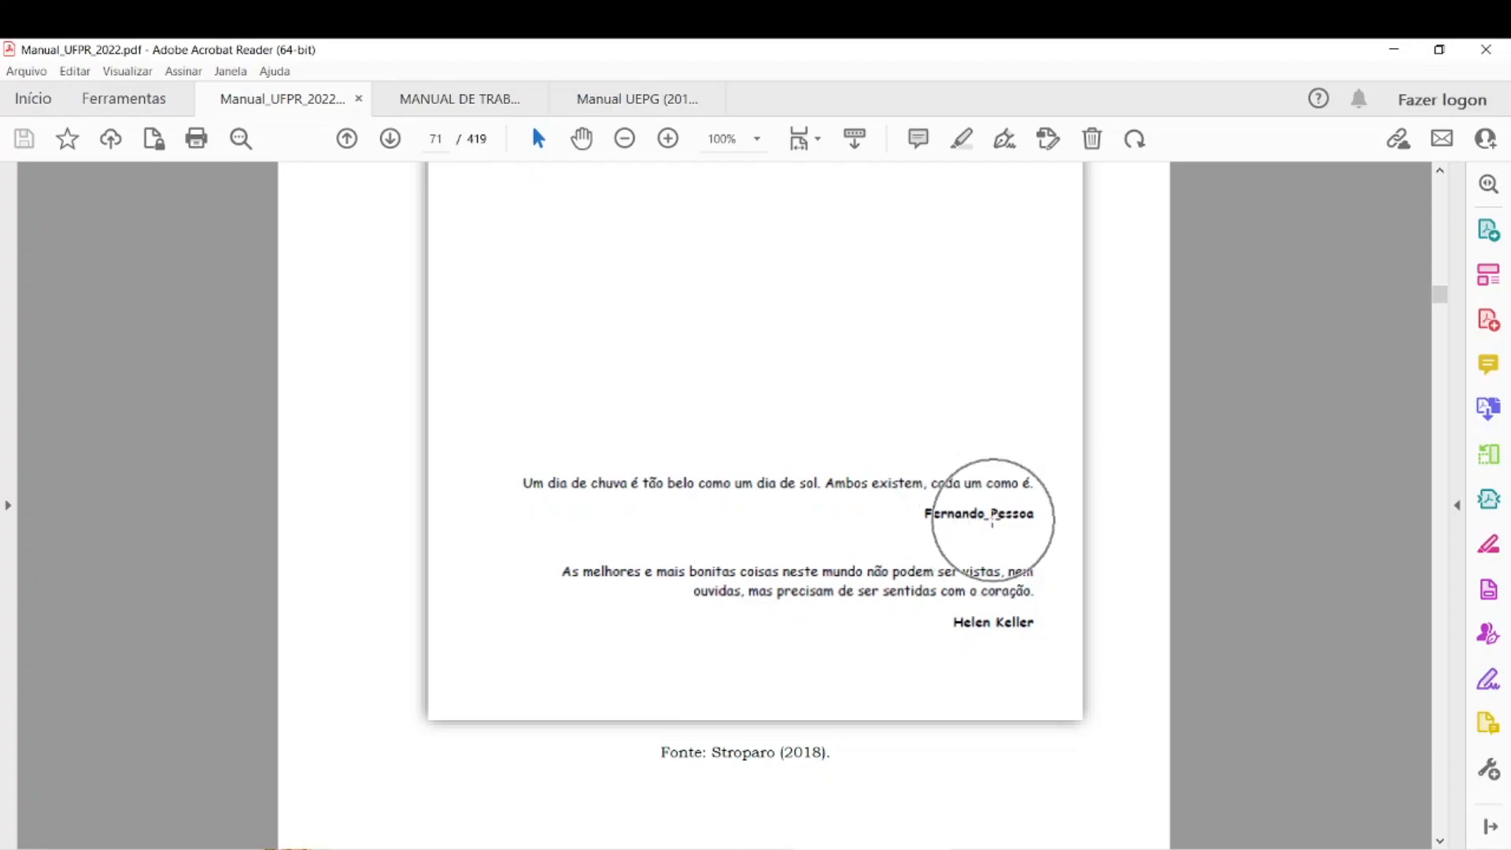
pyautogui.click(785, 607)
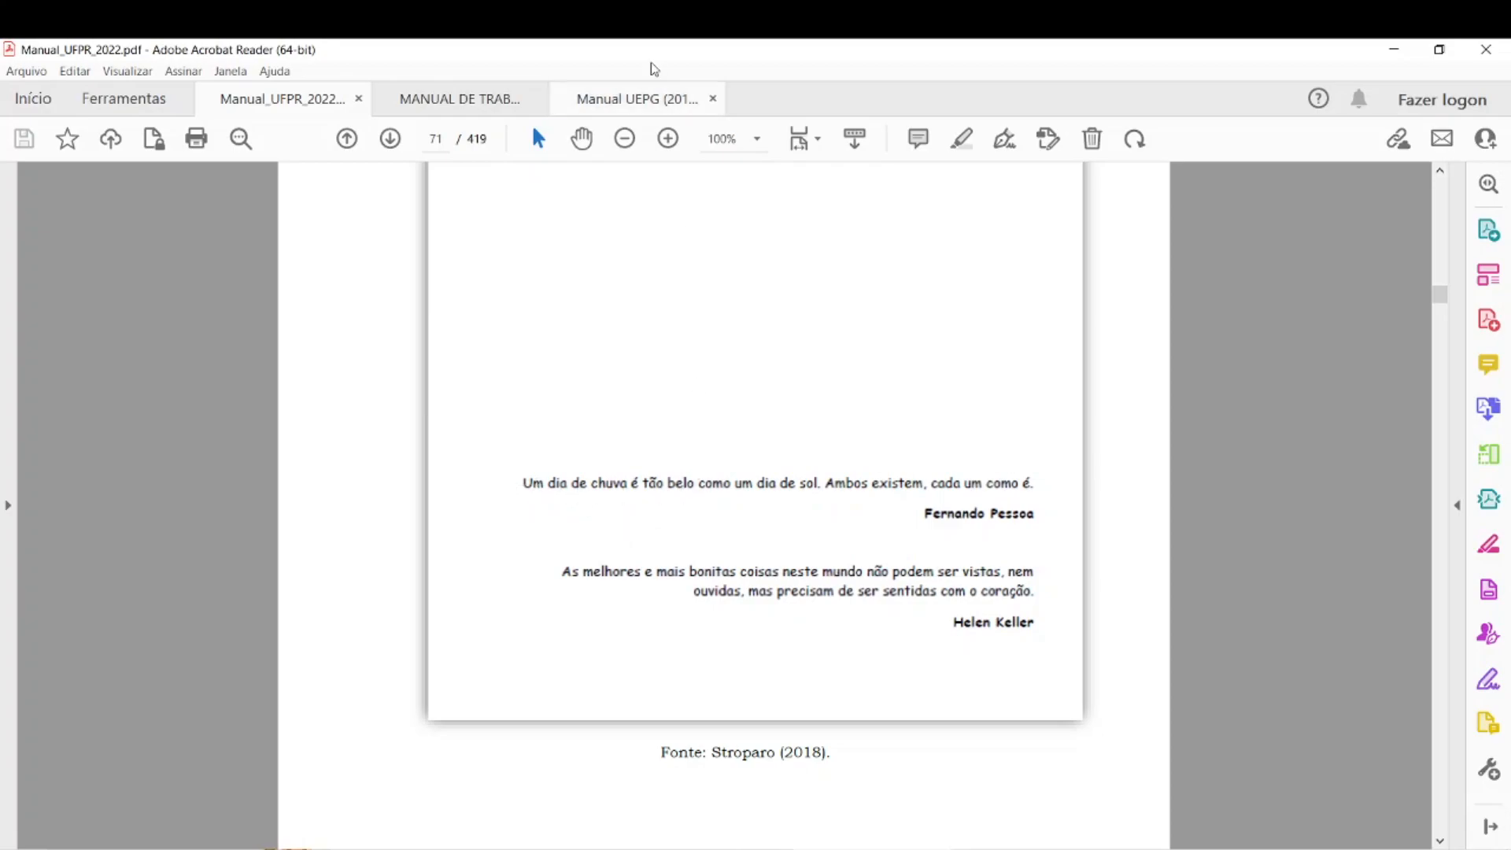
pyautogui.click(832, 585)
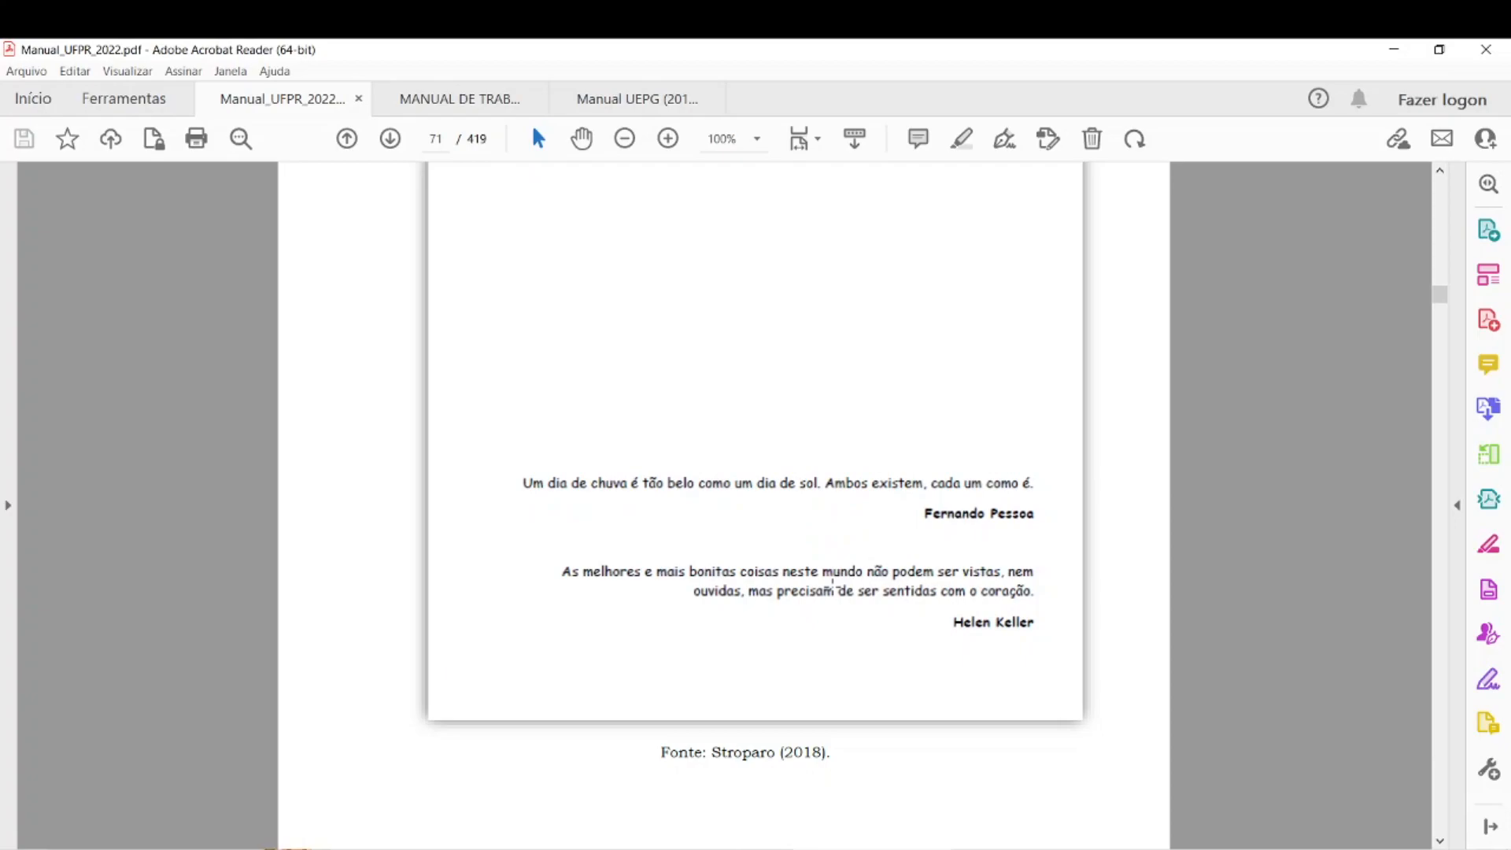
# - Read the epigraph instructions and the sample text on page 18 of the MANUAL DE TRABALHO DE CONCLUSÃO DE CURSO
pyautogui.click(435, 101)
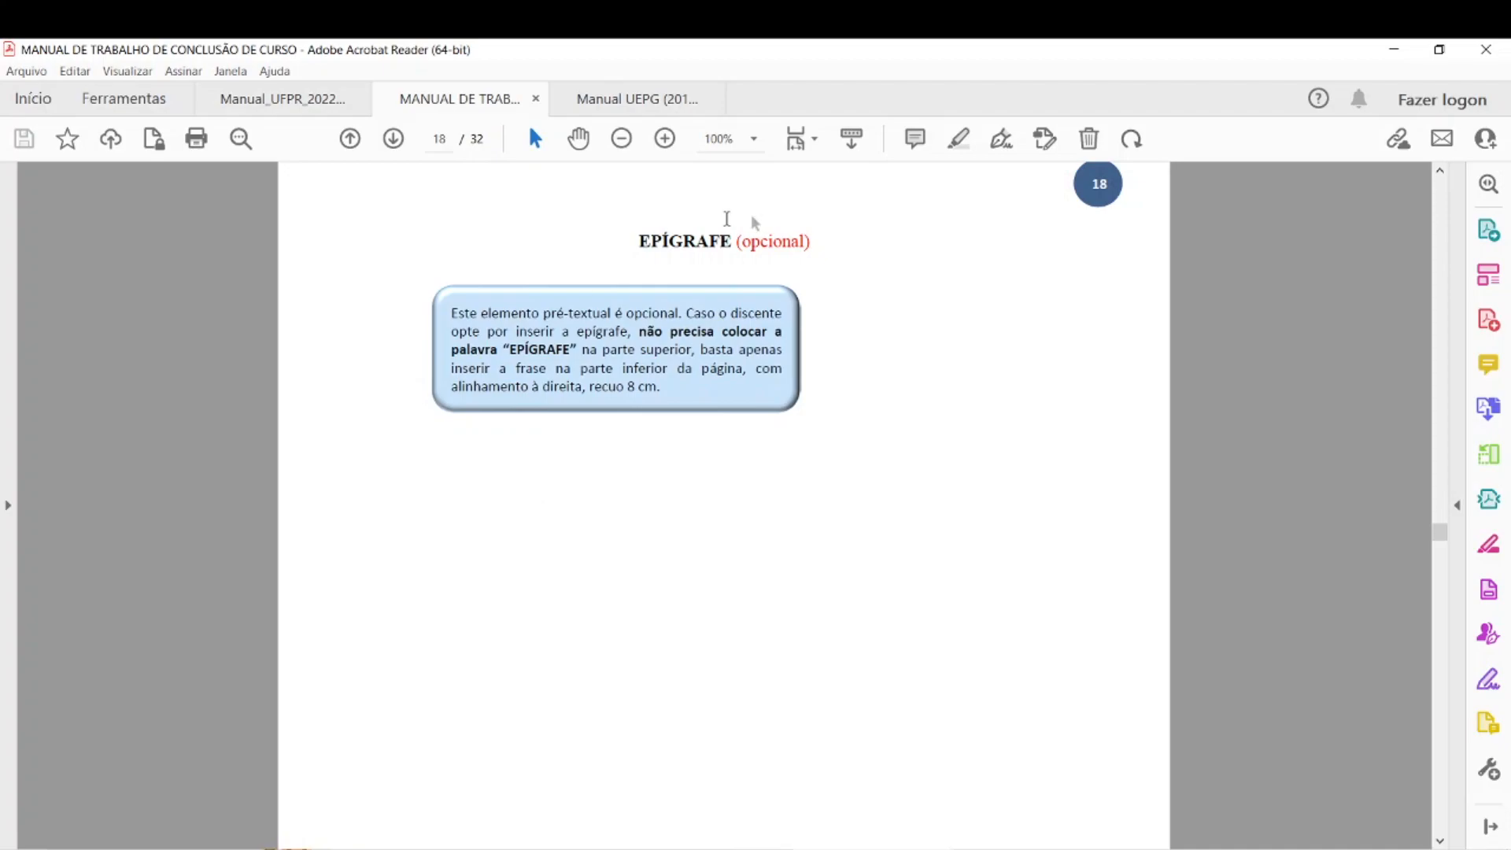
pyautogui.press('ctrl')
pyautogui.press('ctrl')
pyautogui.press('ctrl')
pyautogui.press('ctrl')
pyautogui.scroll(-5, 644, 406)
pyautogui.scroll(-3, 644, 415)
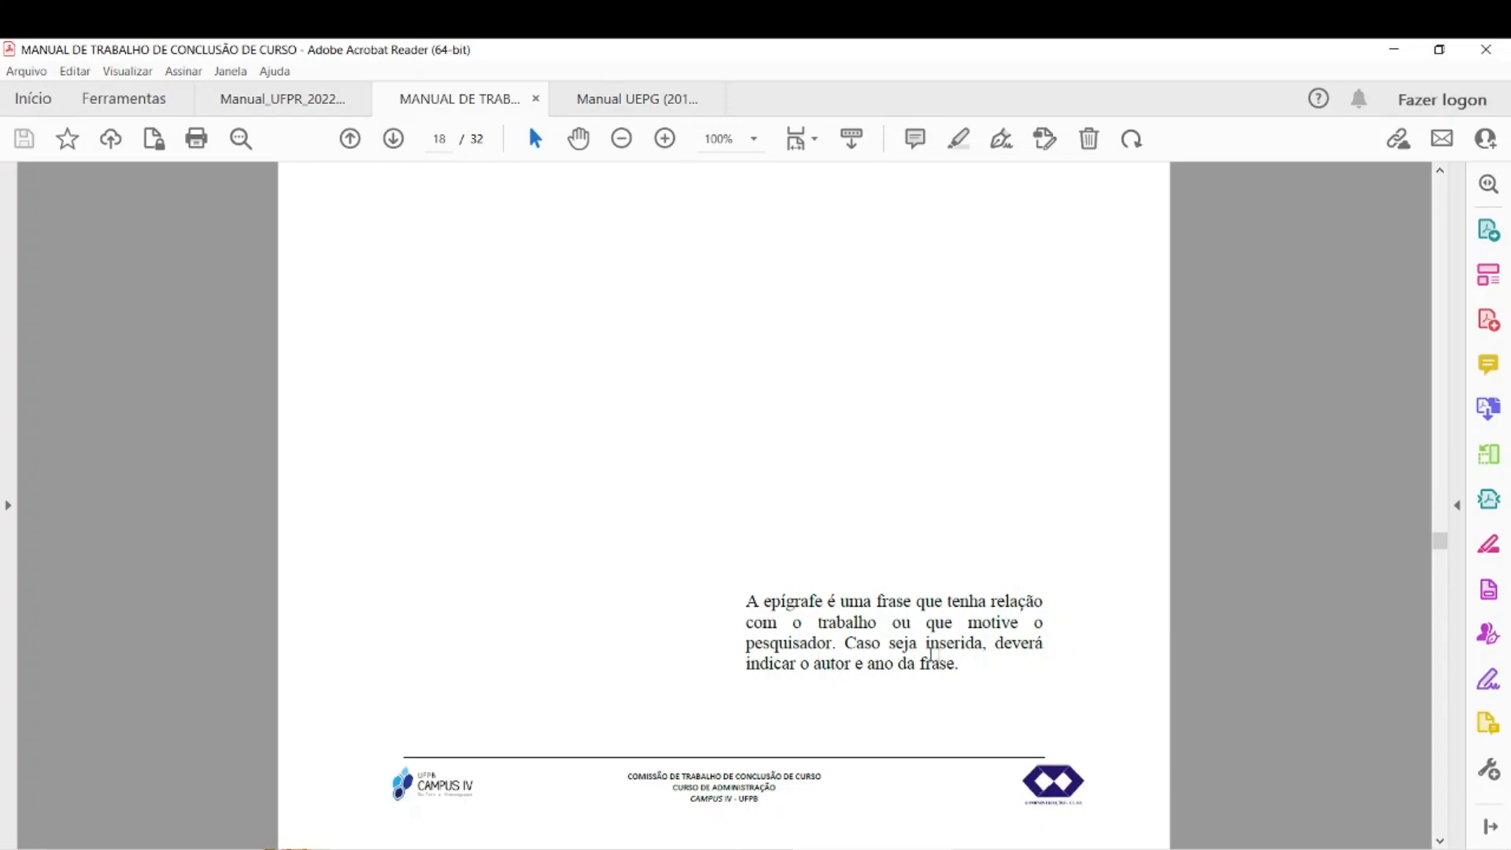
pyautogui.click(902, 669)
# - Examine the Pierre Levy epigraph example on page 54 of Manual UEPG (2019).pdf for comparison with the other manuals
pyautogui.click(602, 102)
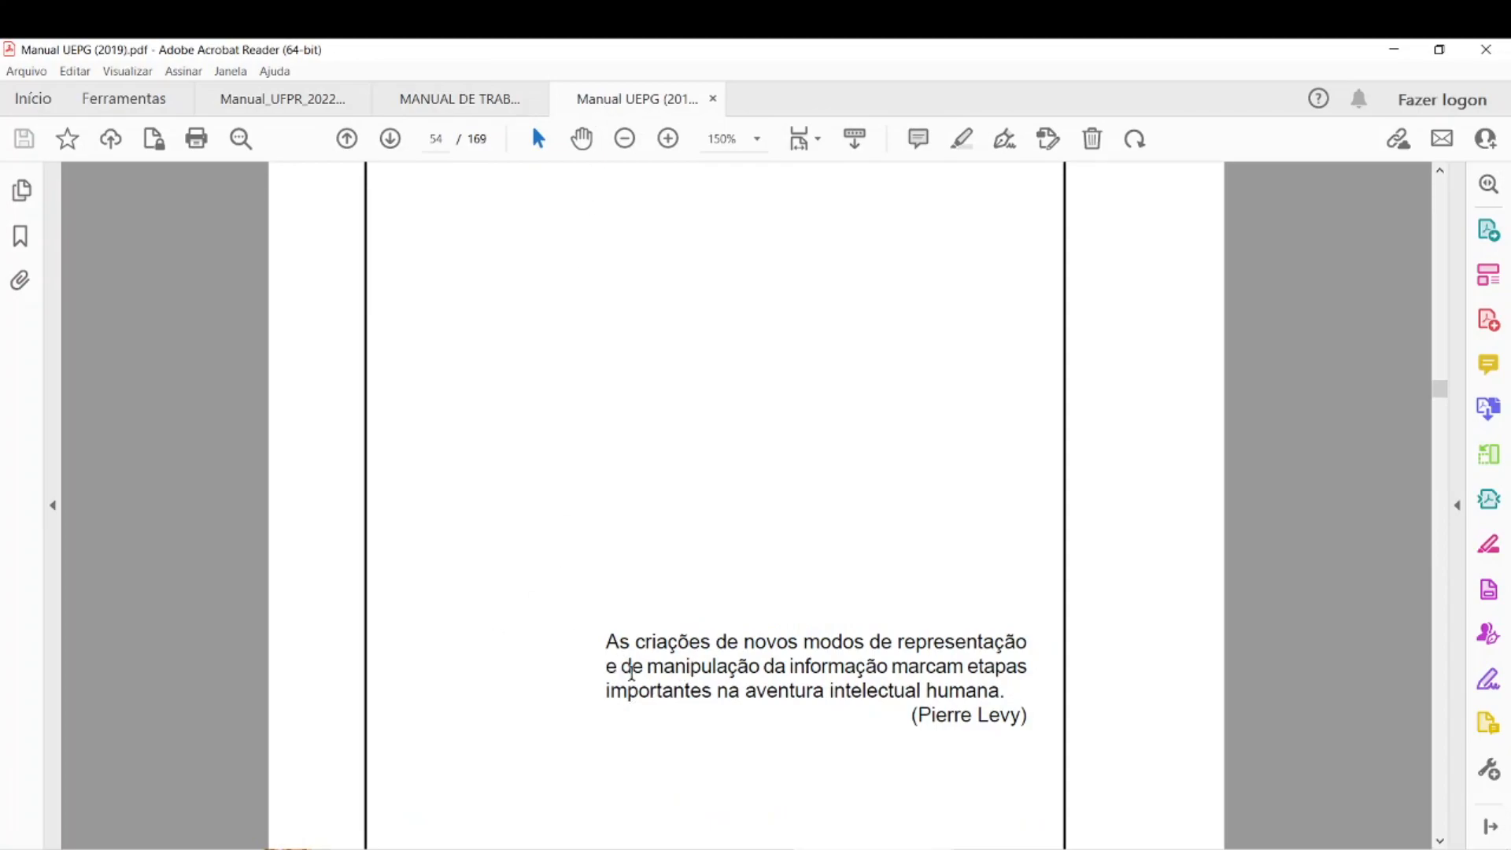
pyautogui.click(665, 691)
pyautogui.click(1005, 724)
pyautogui.click(1027, 727)
pyautogui.scroll(1, 739, 709)
pyautogui.scroll(-1, 739, 709)
pyautogui.click(436, 98)
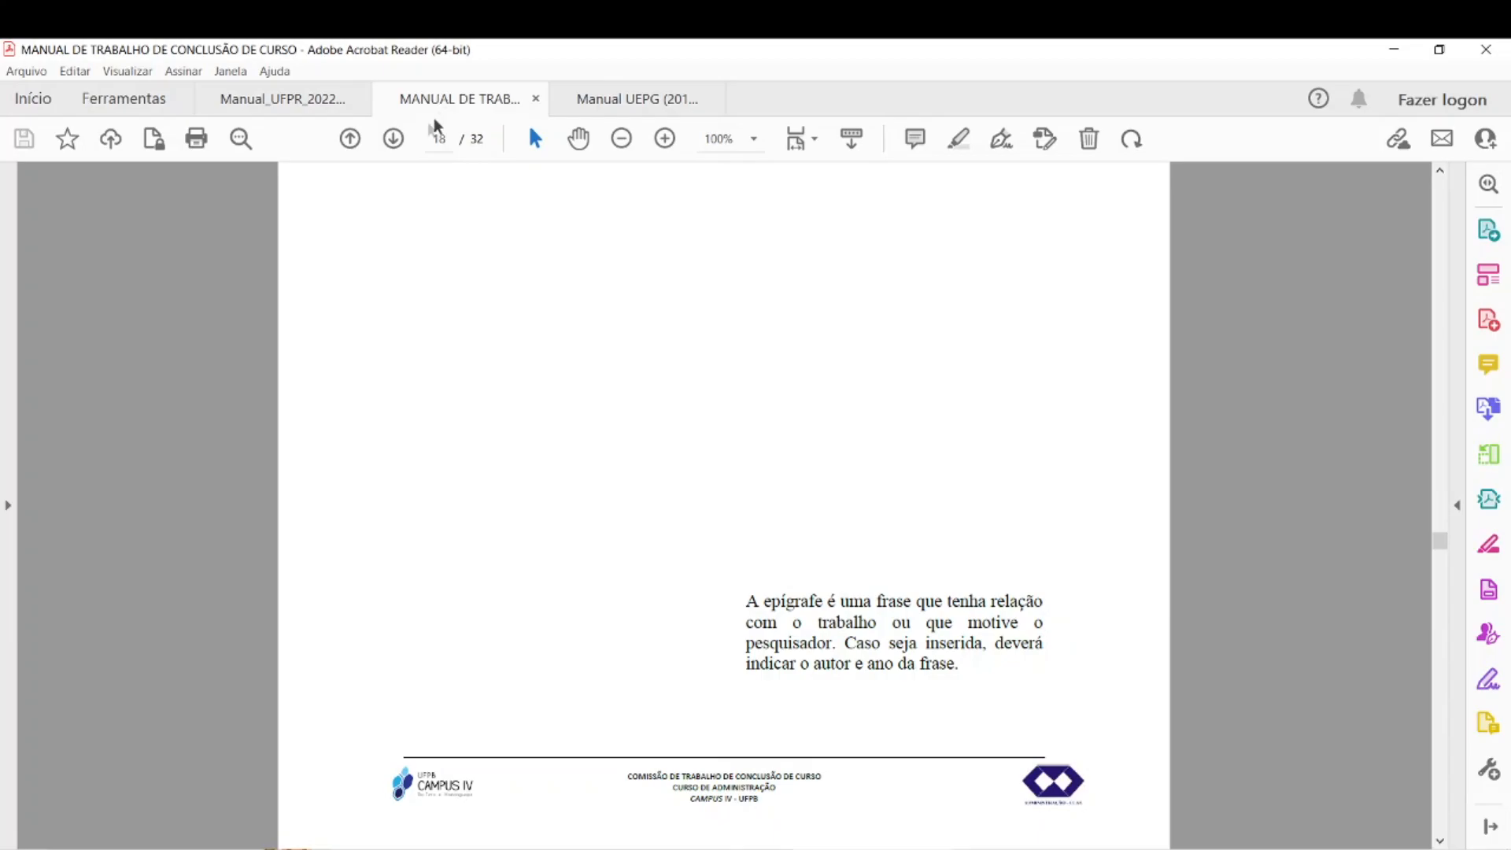
pyautogui.click(320, 99)
# - Switch back to the Epígrafe document in Word and review the epigraph page and the RESUMO page following it
pyautogui.hotkey('alt', 'Tab')
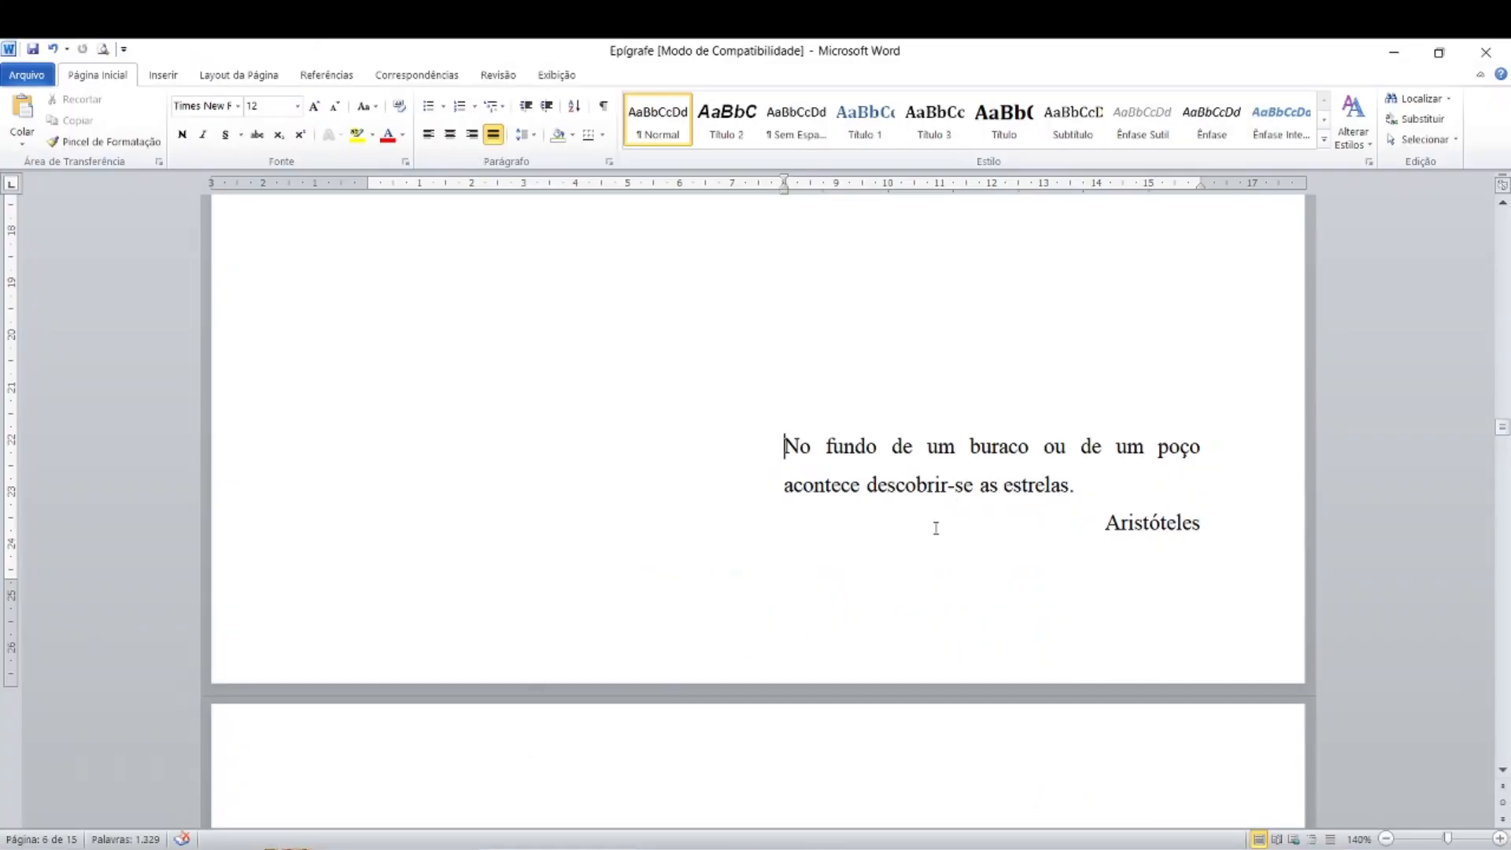
pyautogui.press('ctrl')
pyautogui.click(975, 481)
pyautogui.scroll(-2, 975, 477)
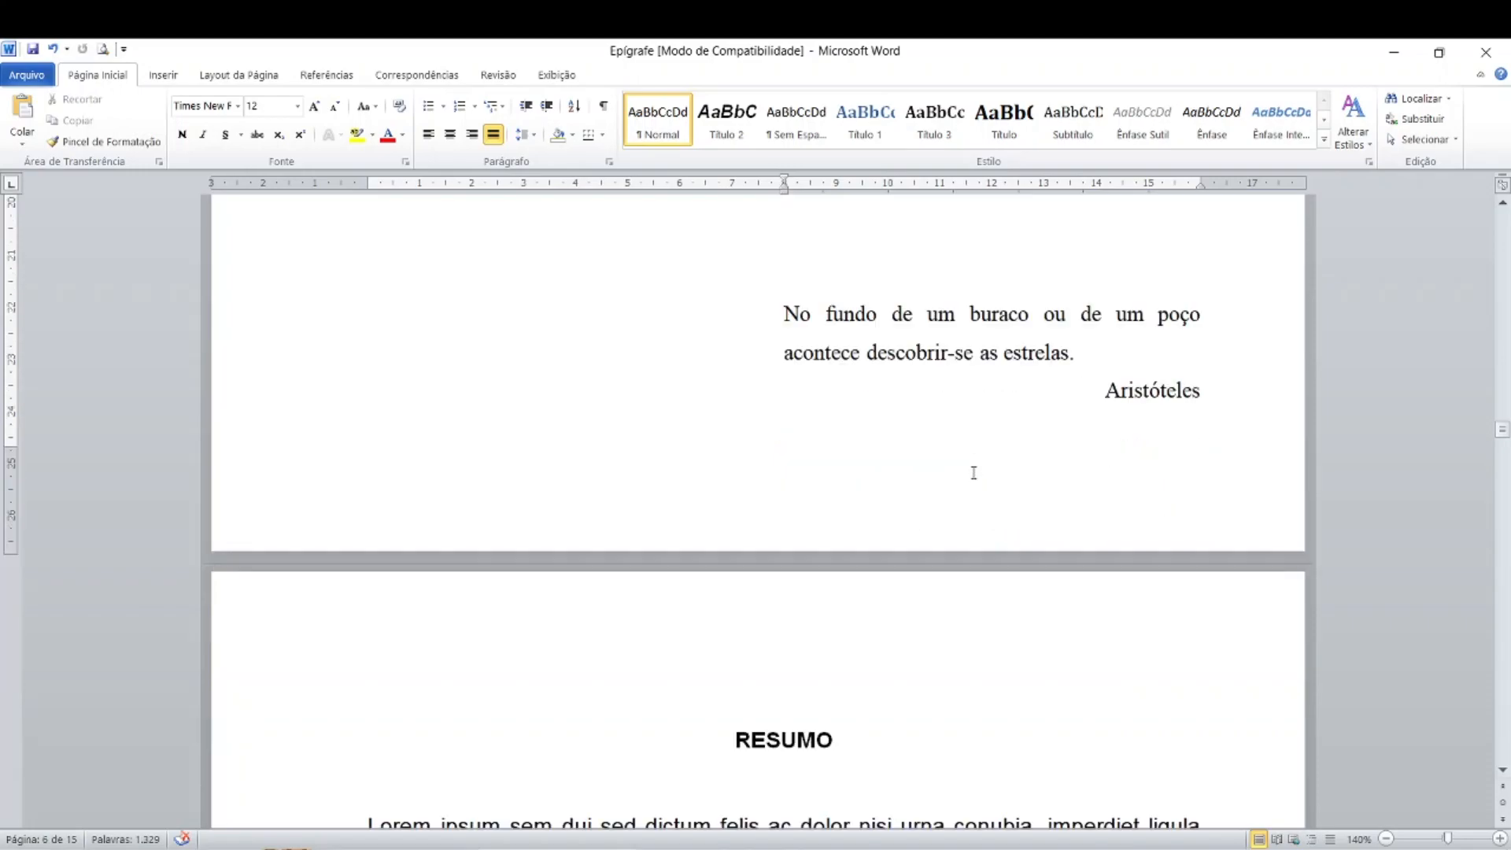
pyautogui.scroll(-4, 974, 472)
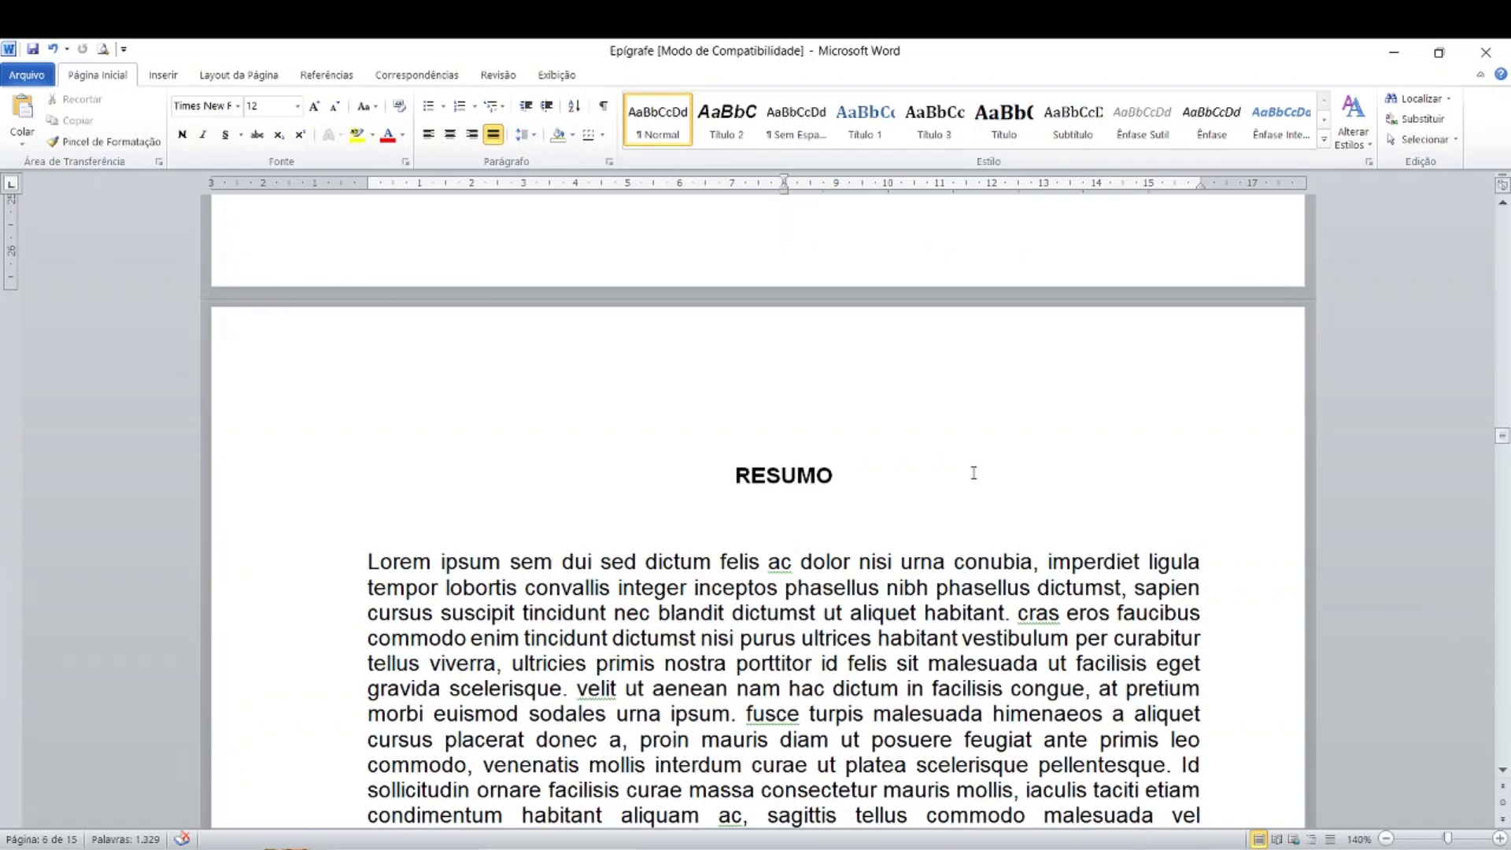
pyautogui.scroll(-2, 974, 472)
pyautogui.scroll(-2, 974, 472)
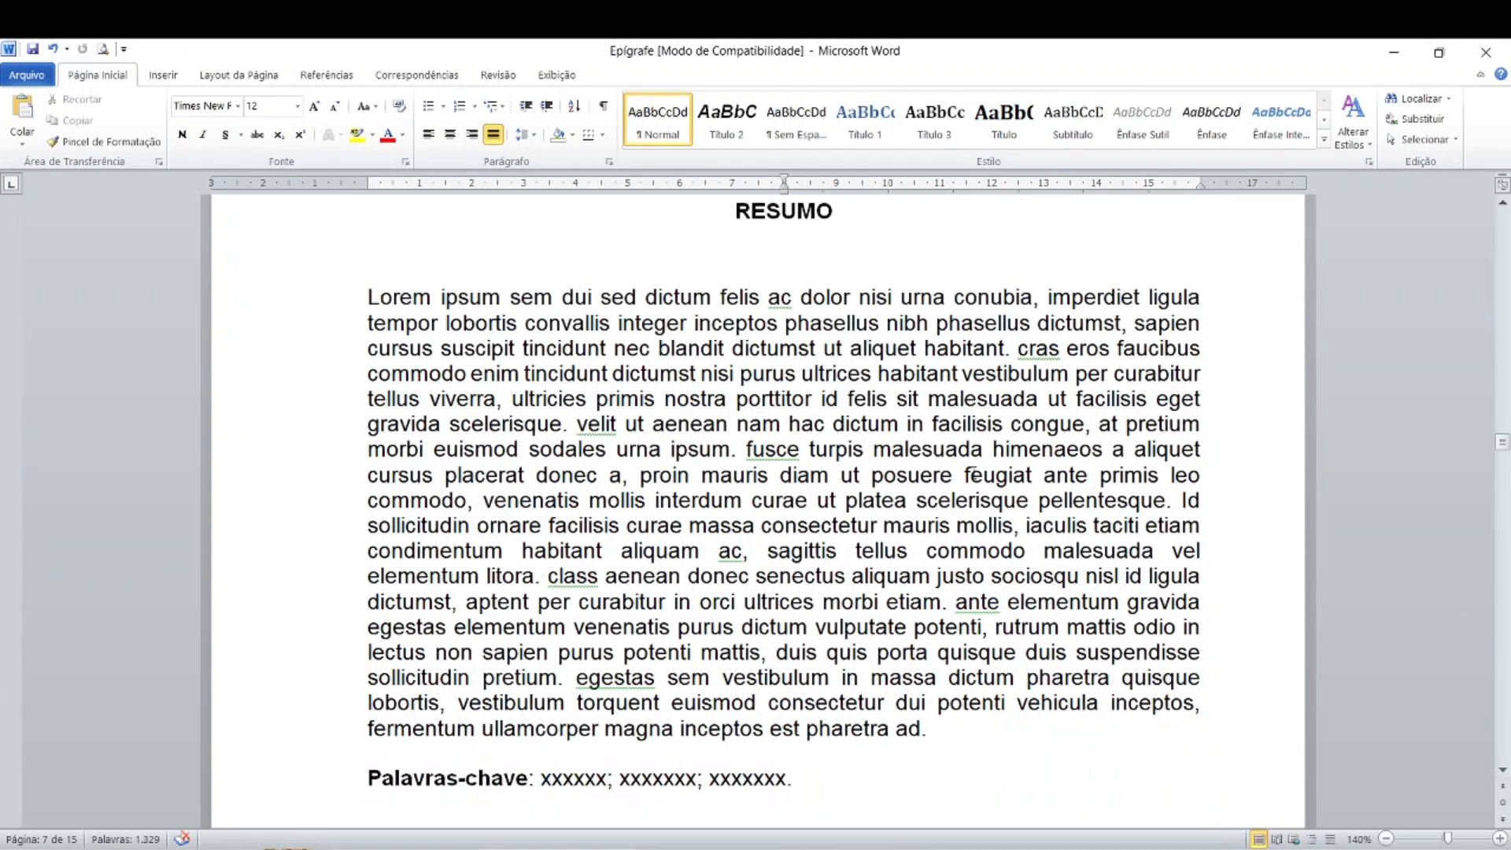
pyautogui.scroll(3, 974, 472)
pyautogui.scroll(8, 974, 472)
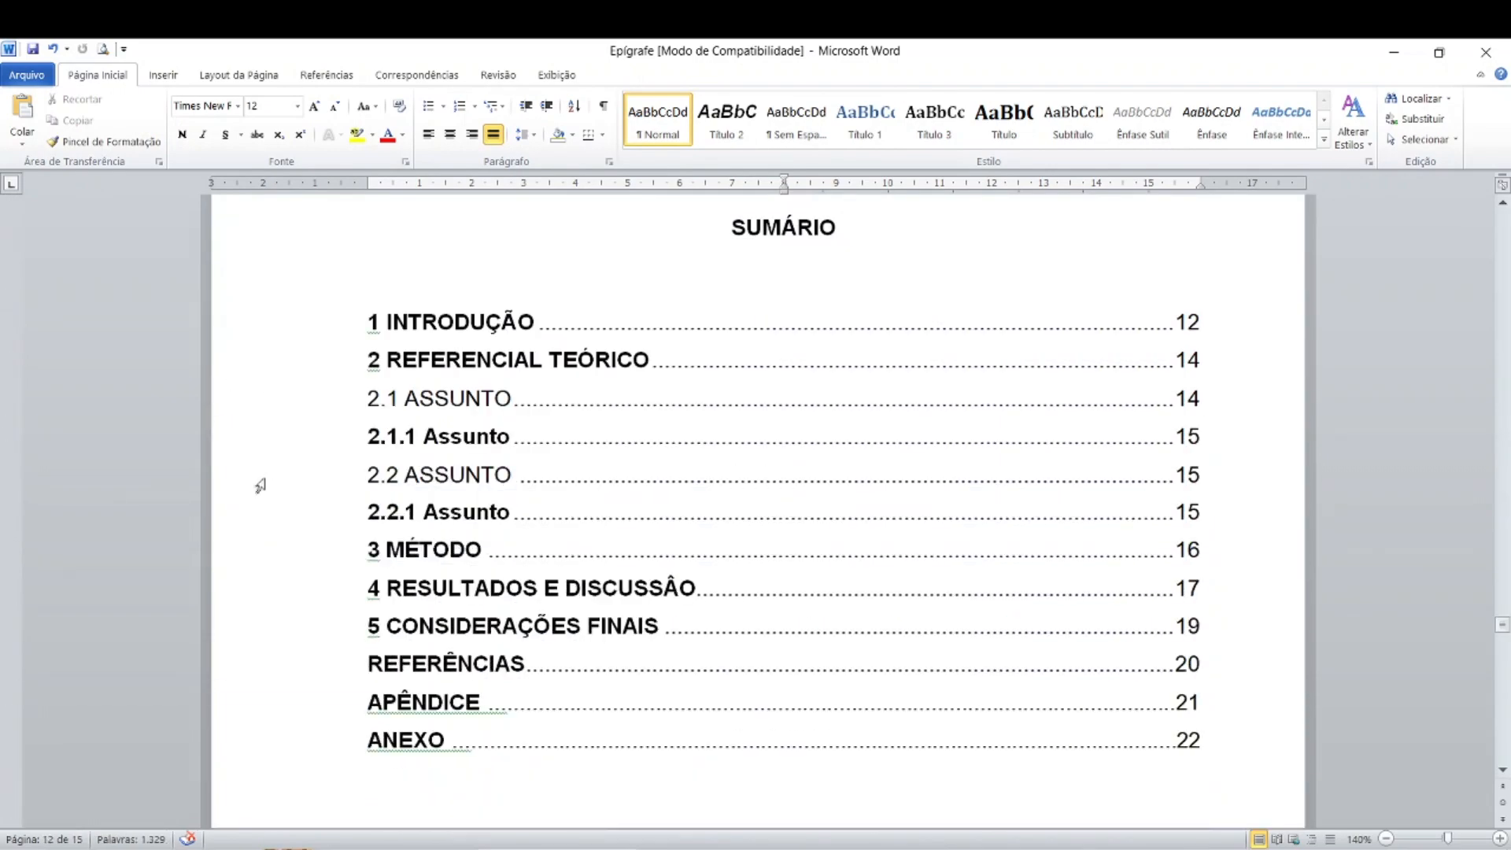
# - Examine the primary section headings in the SUMÁRIO, such as 1 INTRODUÇÃO and 2 REFERENCIAL TEÓRICO, as places for section epigraphs
pyautogui.press('ctrl')
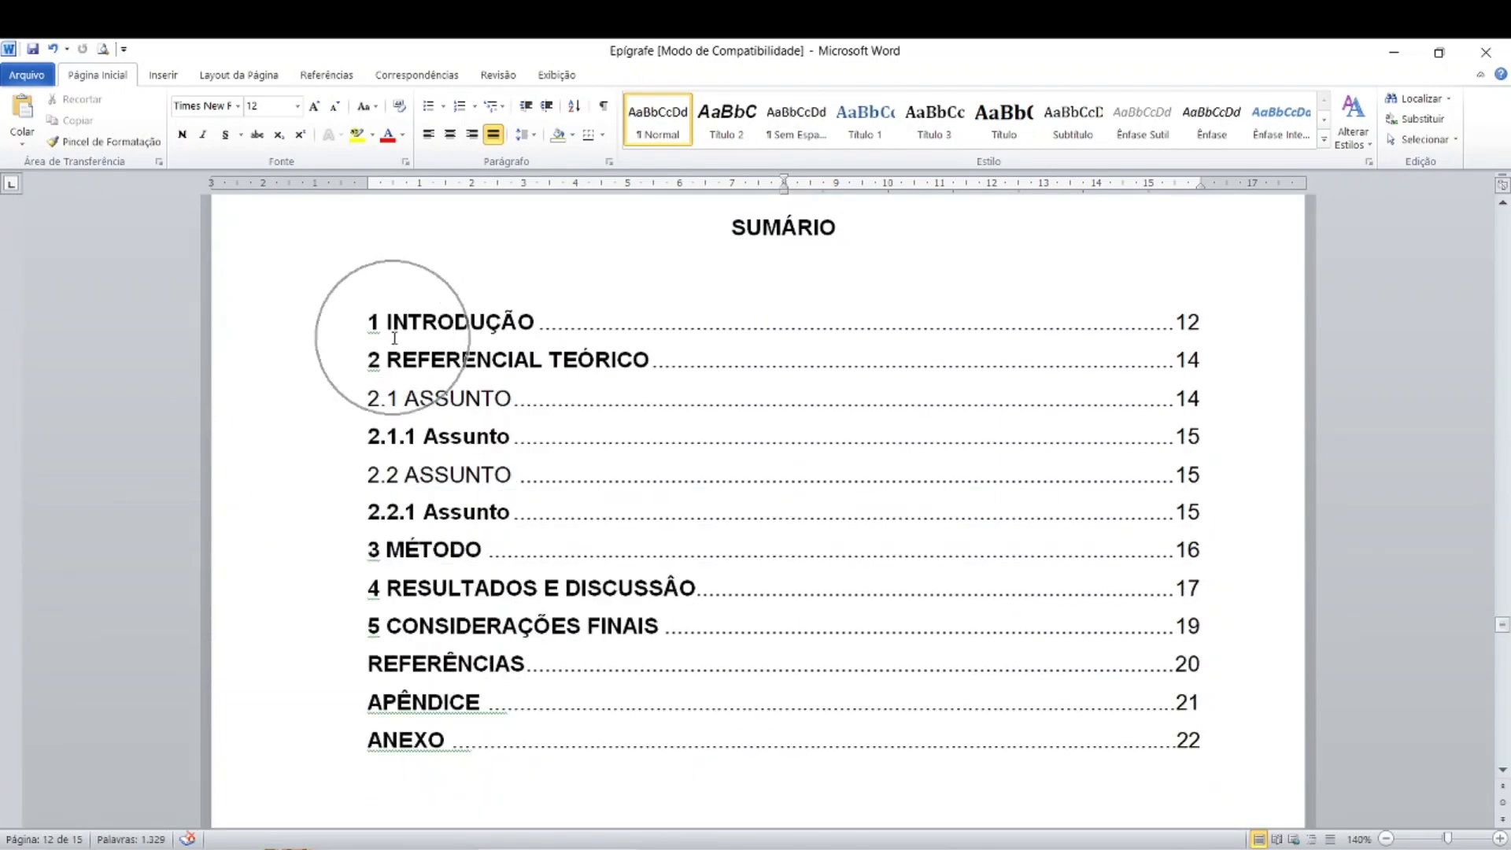
pyautogui.press('ctrl')
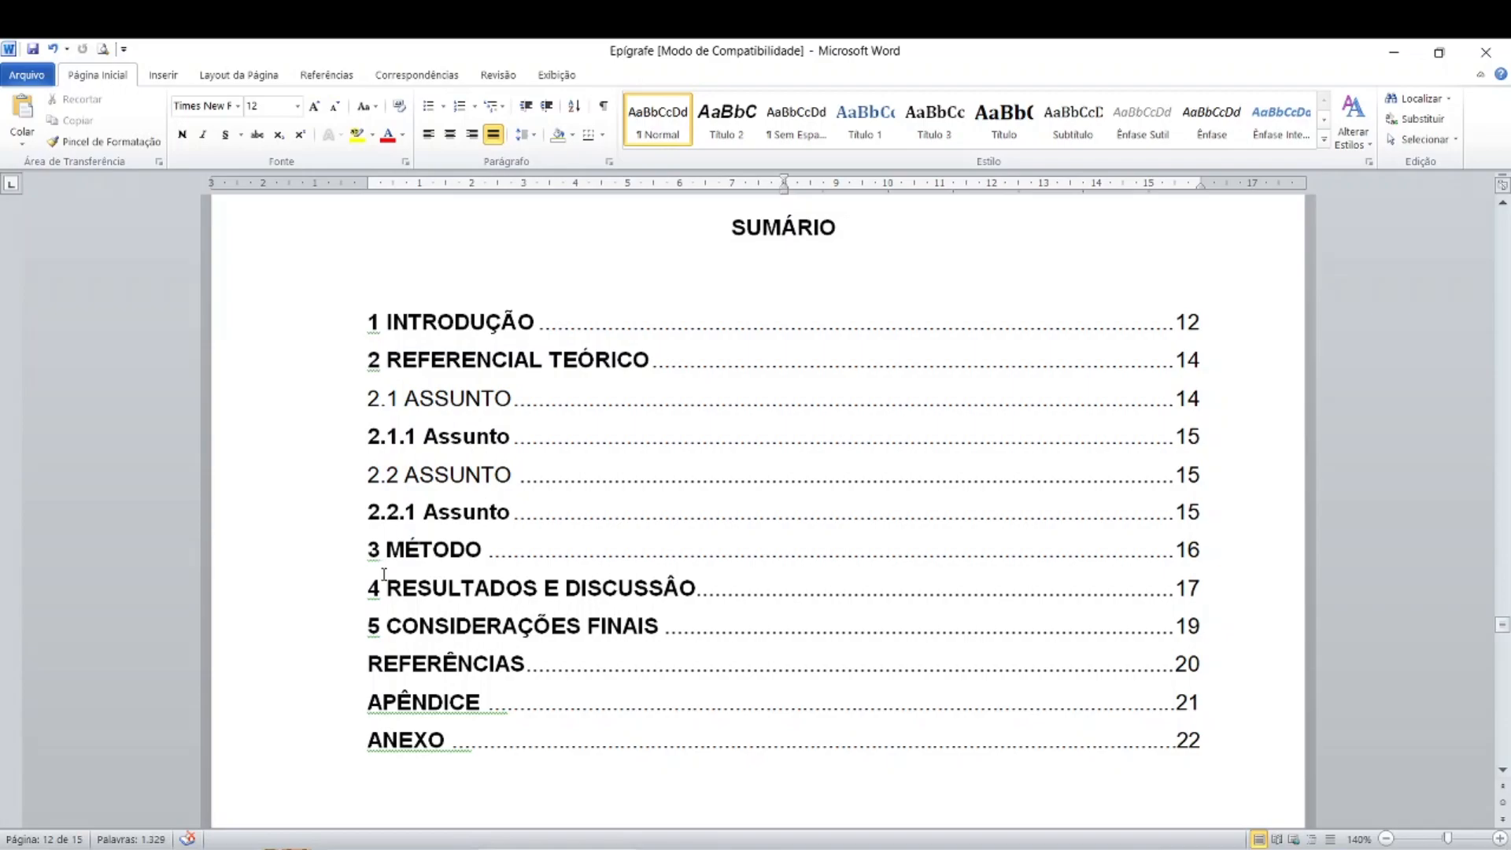
pyautogui.press('ctrl')
pyautogui.press('ctrl')
pyautogui.click(428, 331)
pyautogui.press('ctrl')
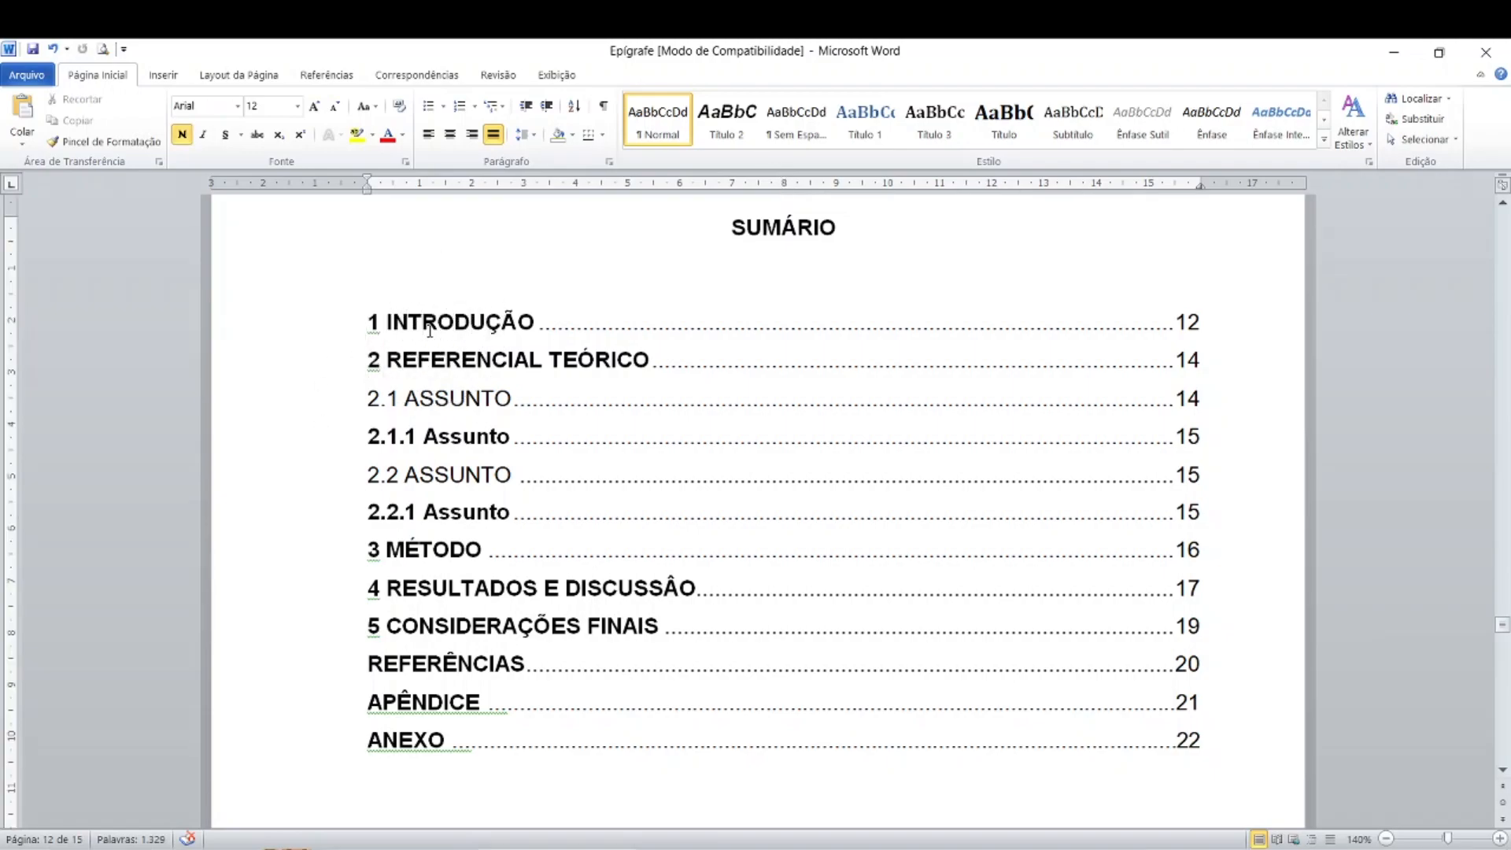
pyautogui.press('ctrl')
pyautogui.click(444, 378)
# - Justify the “Luctus id eu dictum” body paragraph under 2 REFERENCIAL TEÓRICO
pyautogui.moveTo(1501, 627); pyautogui.dragTo(1492, 700)
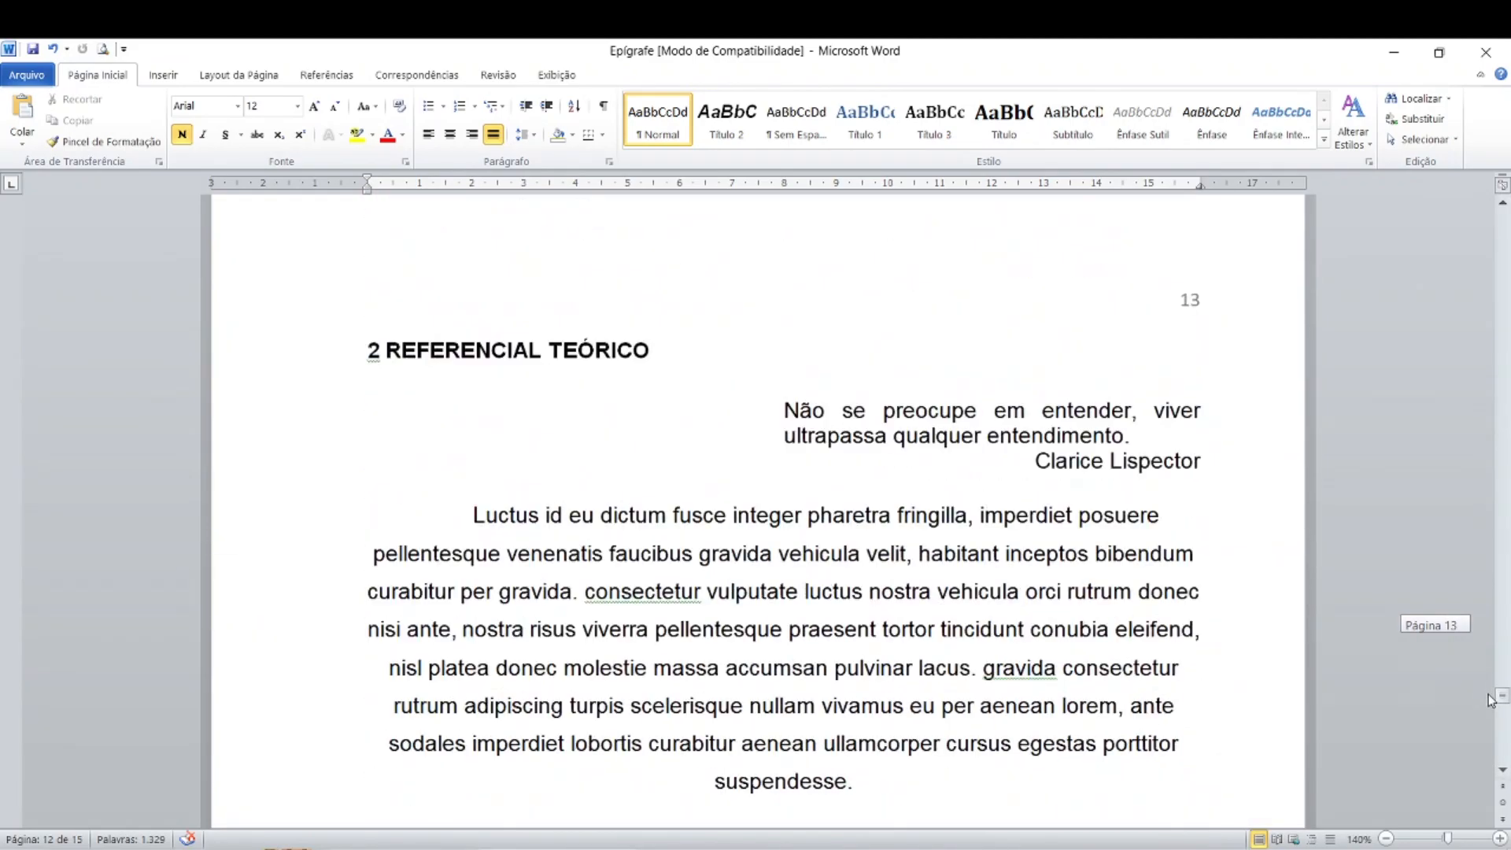
pyautogui.moveTo(462, 516); pyautogui.dragTo(864, 787)
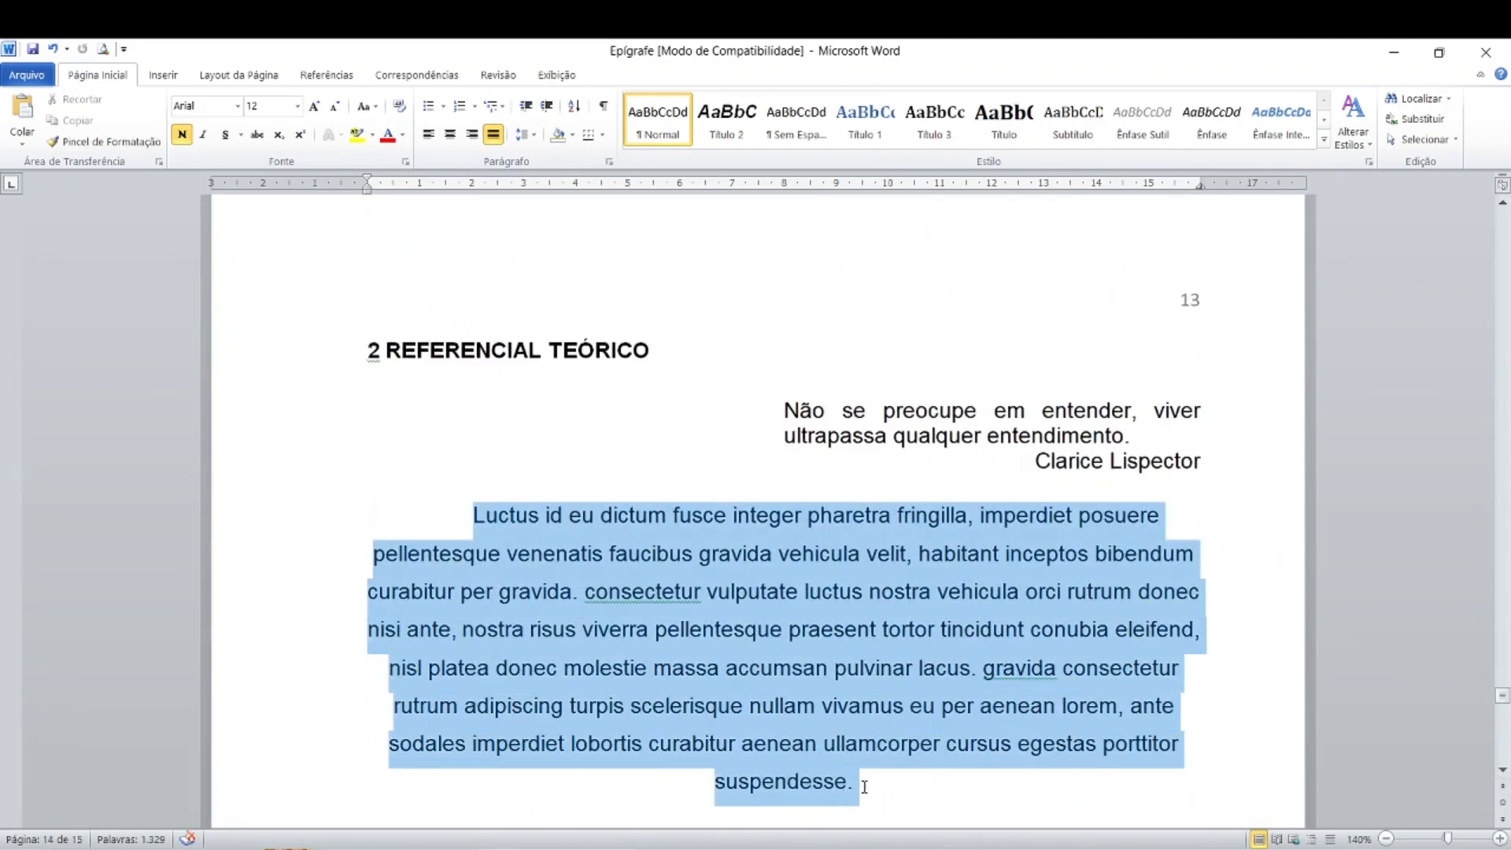
pyautogui.click(494, 134)
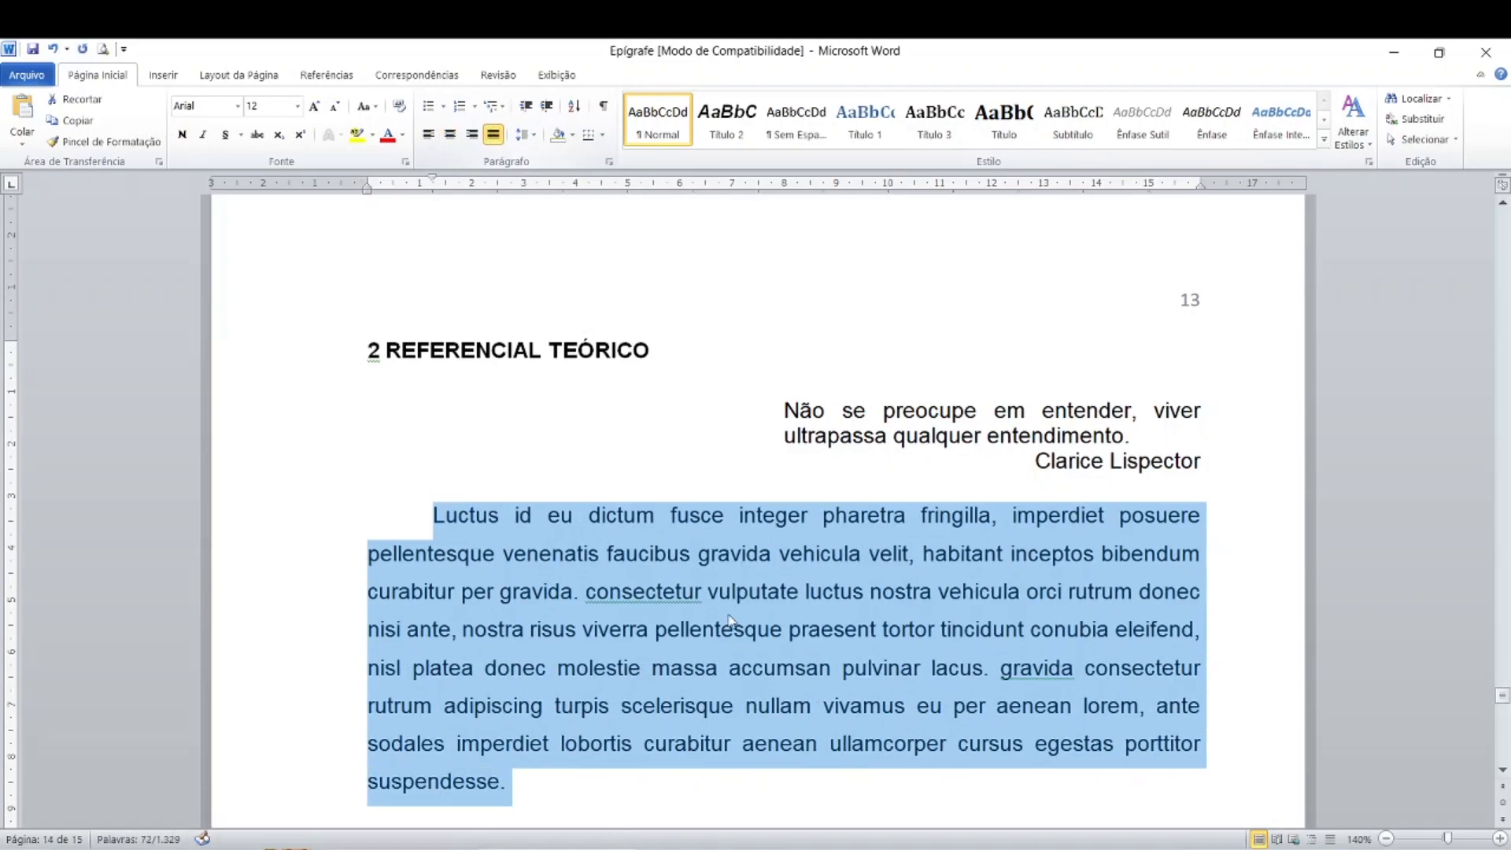
pyautogui.click(729, 603)
pyautogui.press('ctrl')
pyautogui.press('ctrl')
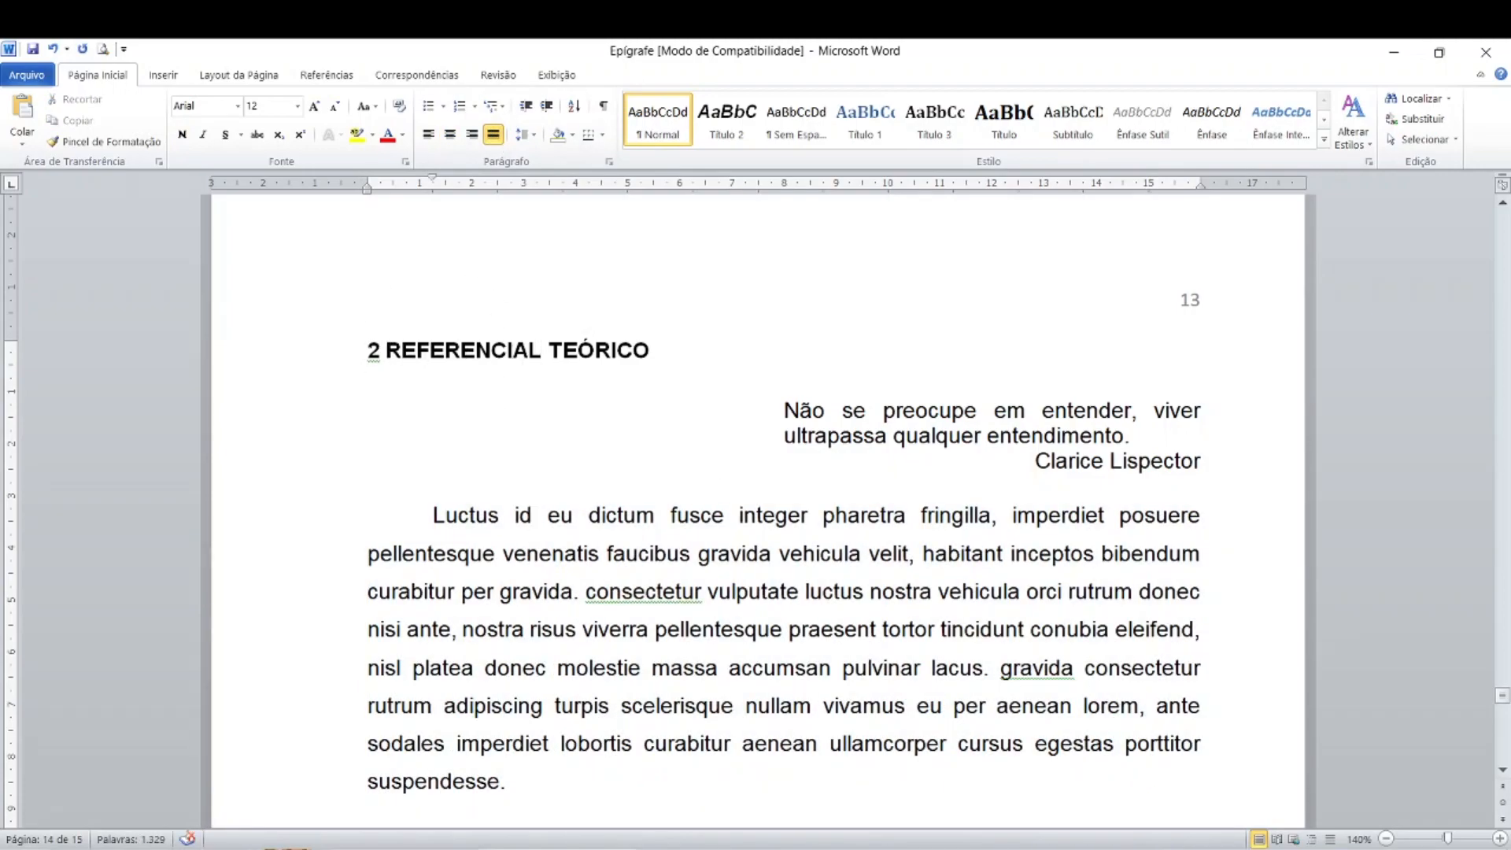
# - Examine the Clarice Lispector section epigraph under 2 REFERENCIAL TEÓRICO, checking its indentation, line spacing and author line
pyautogui.press('ctrl')
pyautogui.click(1013, 439)
pyautogui.press('ctrl')
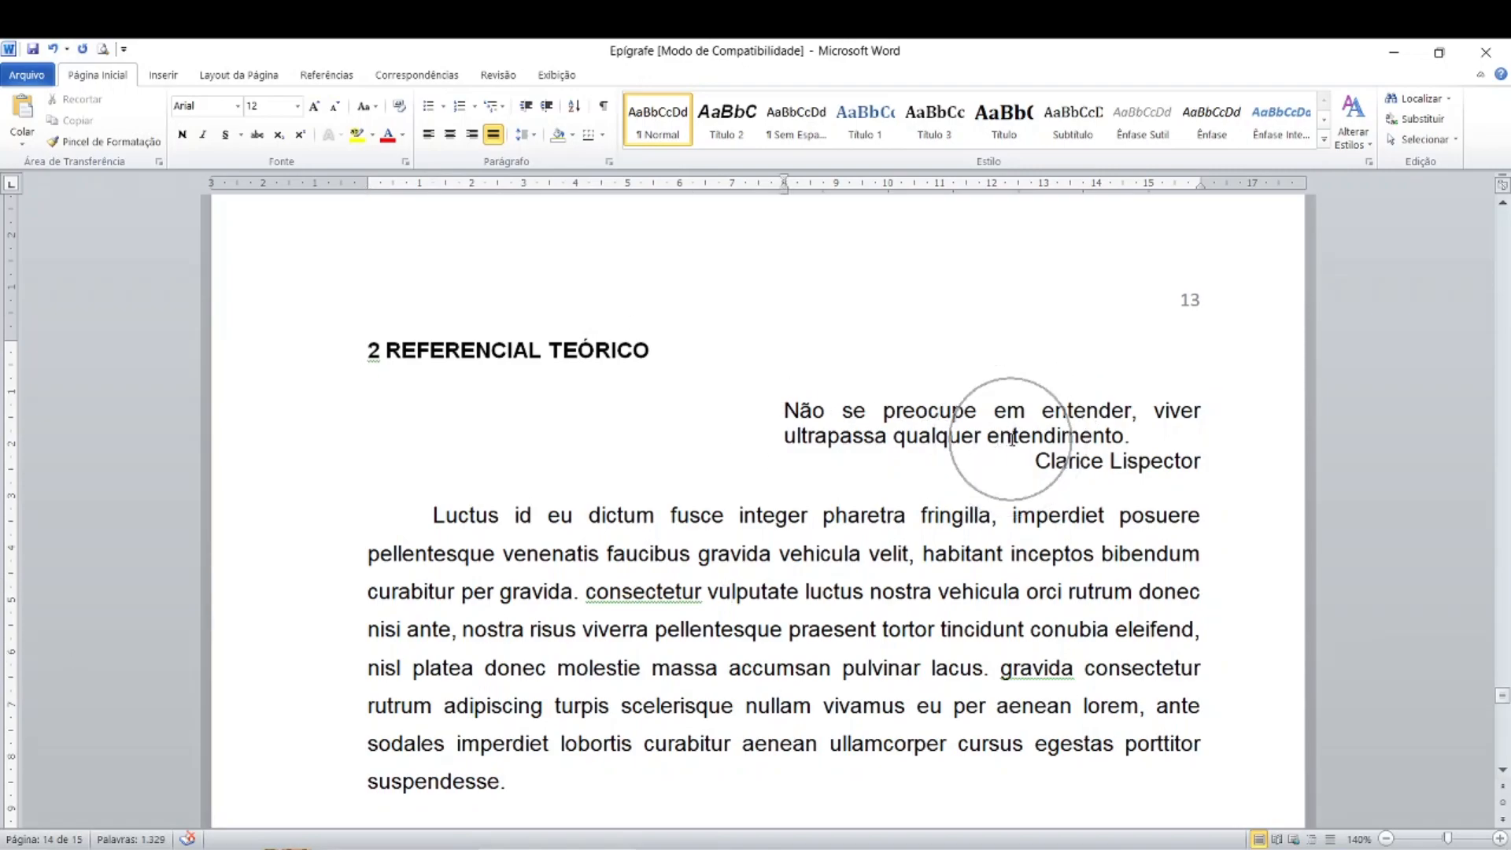
pyautogui.press('ctrl')
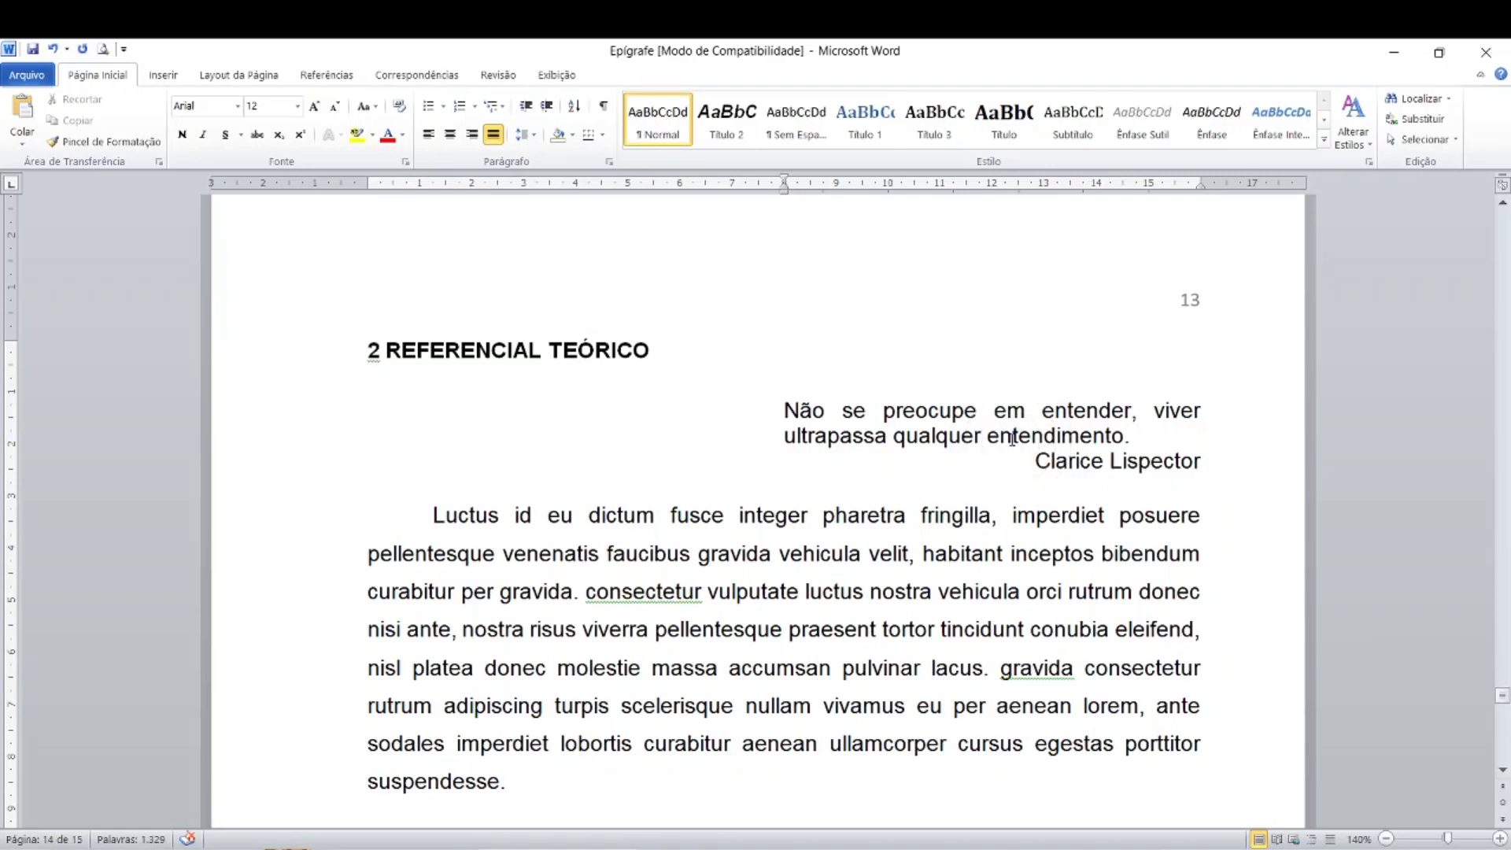
pyautogui.click(1189, 471)
pyautogui.press('ctrl')
pyautogui.press('ctrl')
pyautogui.click(887, 438)
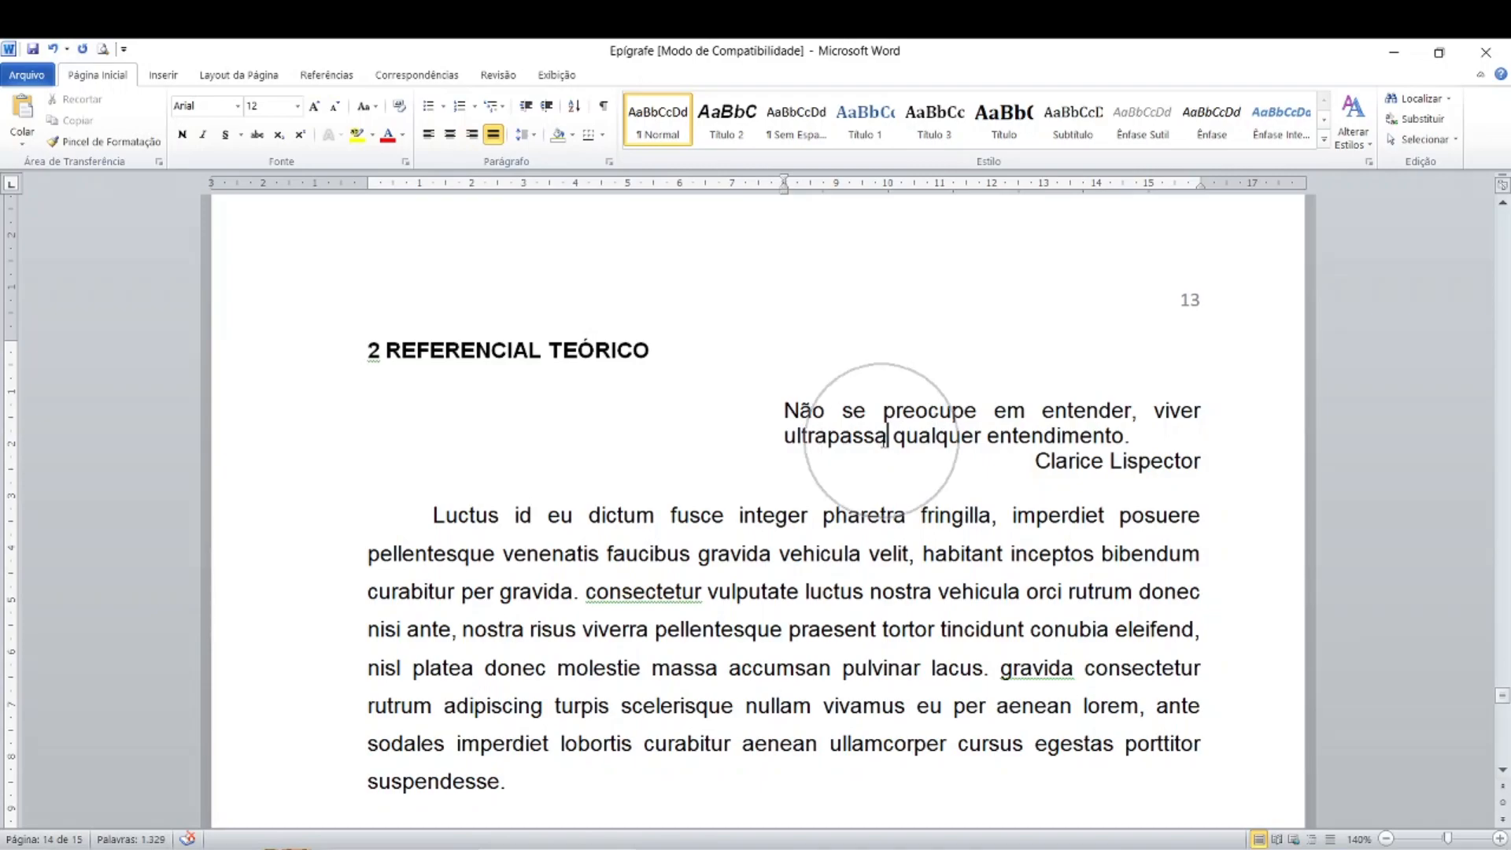